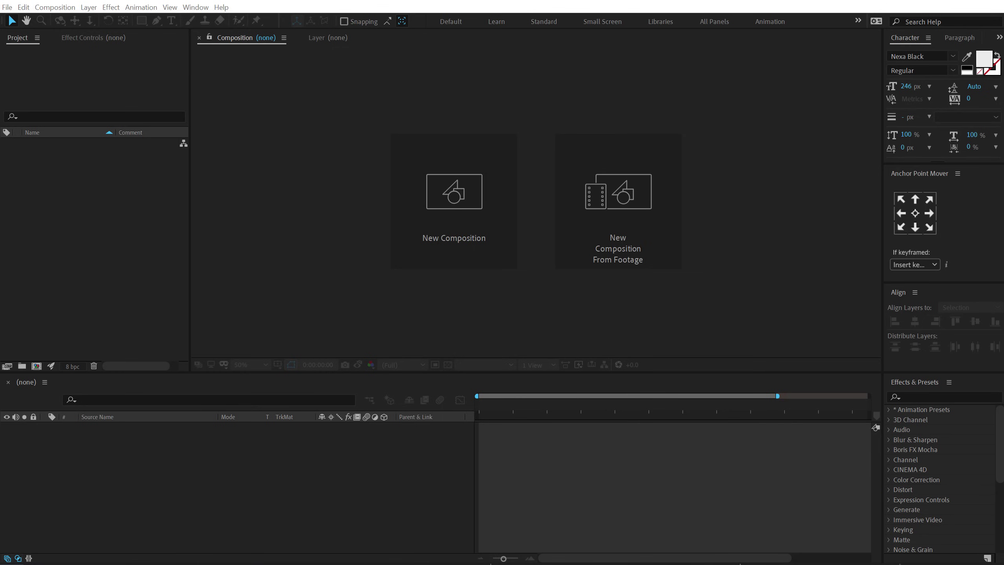
Create a 1920×1080, 30 fps, 10-second composition named Render, then begin a second composition.
click(463, 227)
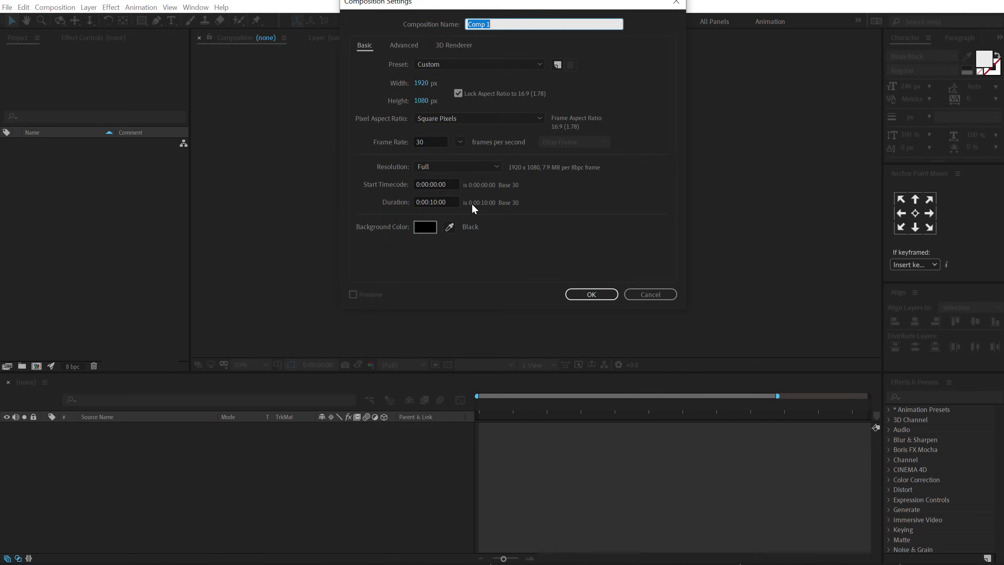
drag(469, 8, 436, 74)
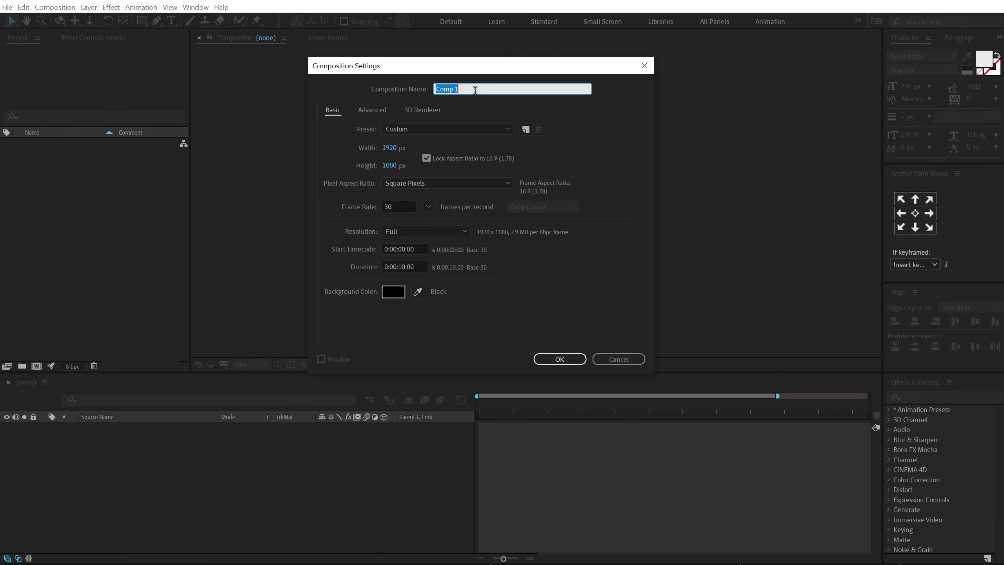
text(Render)
click(552, 363)
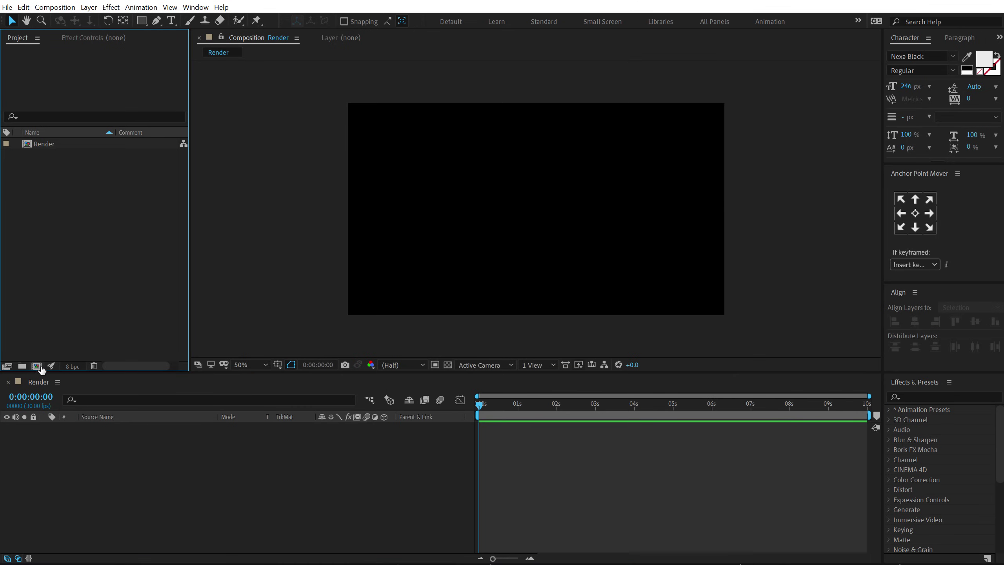
click(39, 367)
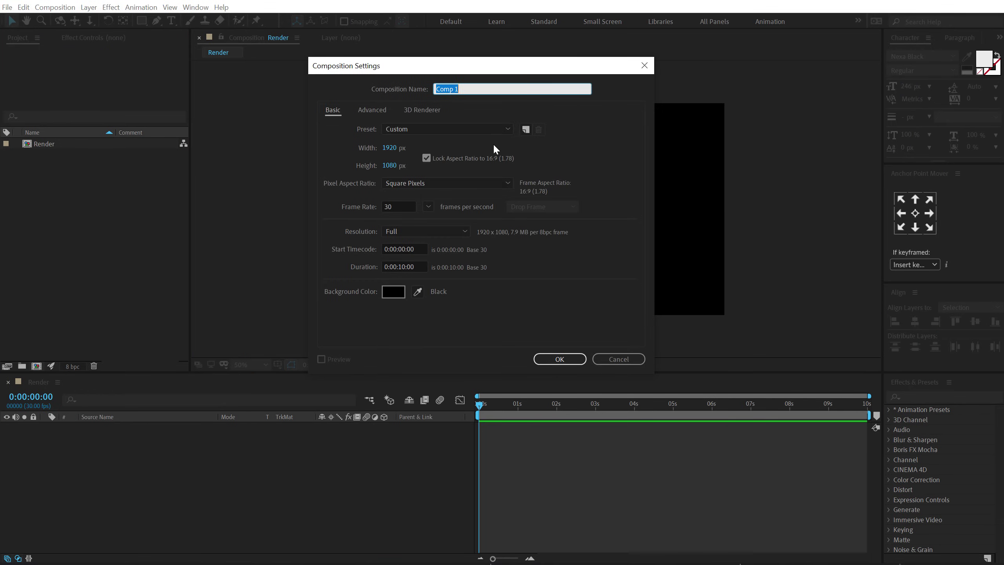
Create the Text composition and type 'smooth' in it, correcting the misspelling.
text(Text)
click(560, 359)
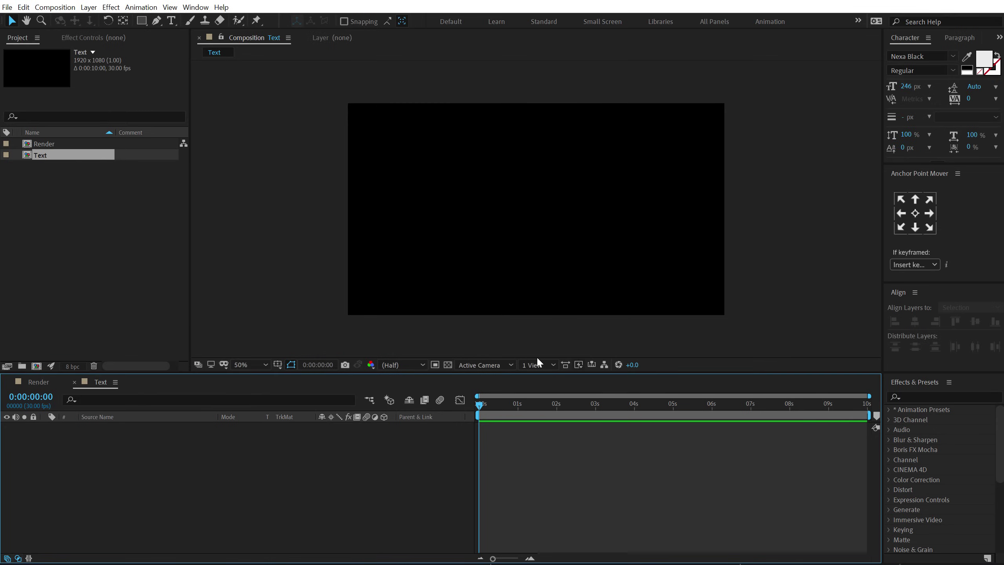
click(170, 20)
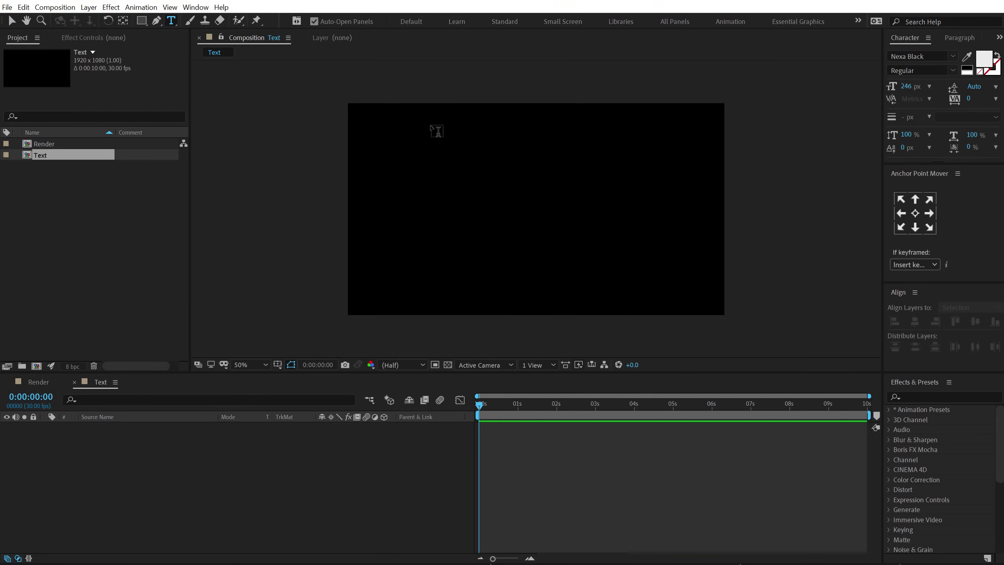
click(442, 223)
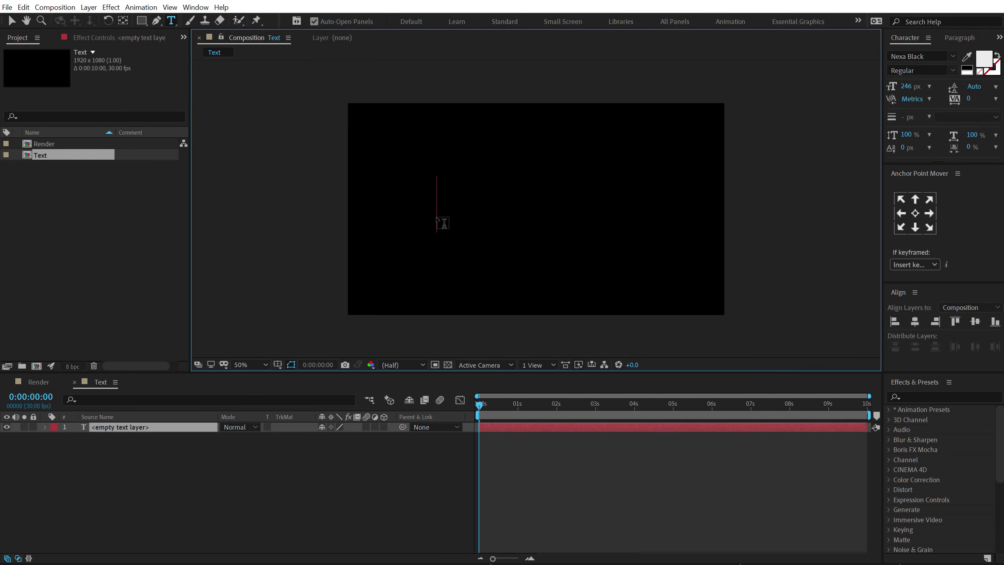
text(smotth)
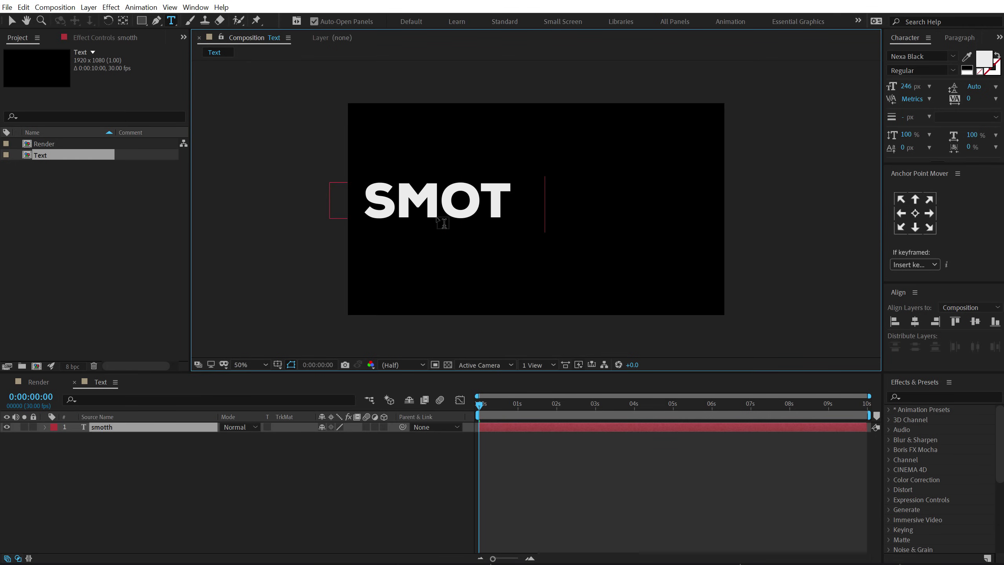
key(BackSpace)
key(BackSpace)
key(BackSpace)
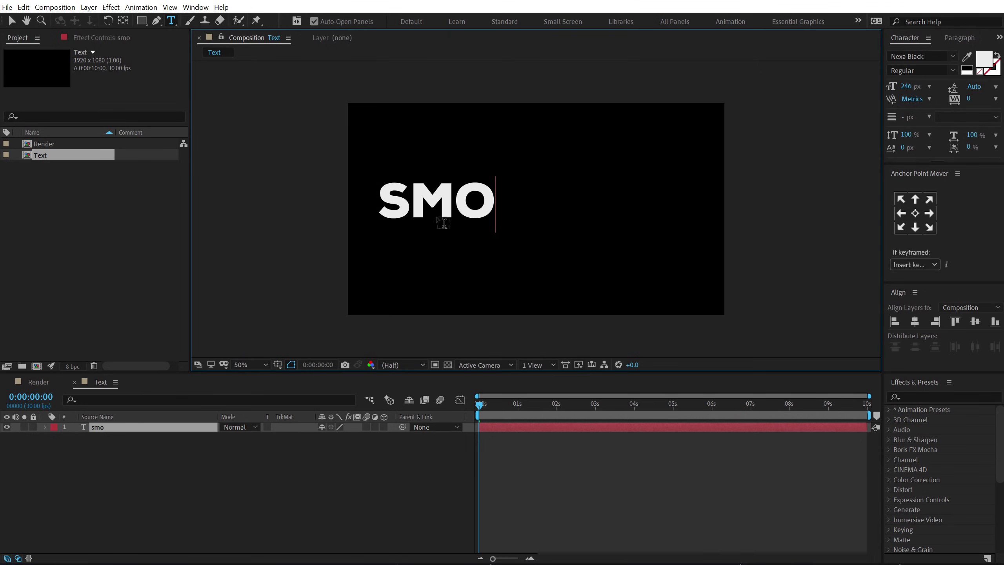
key(BackSpace)
text(ooth)
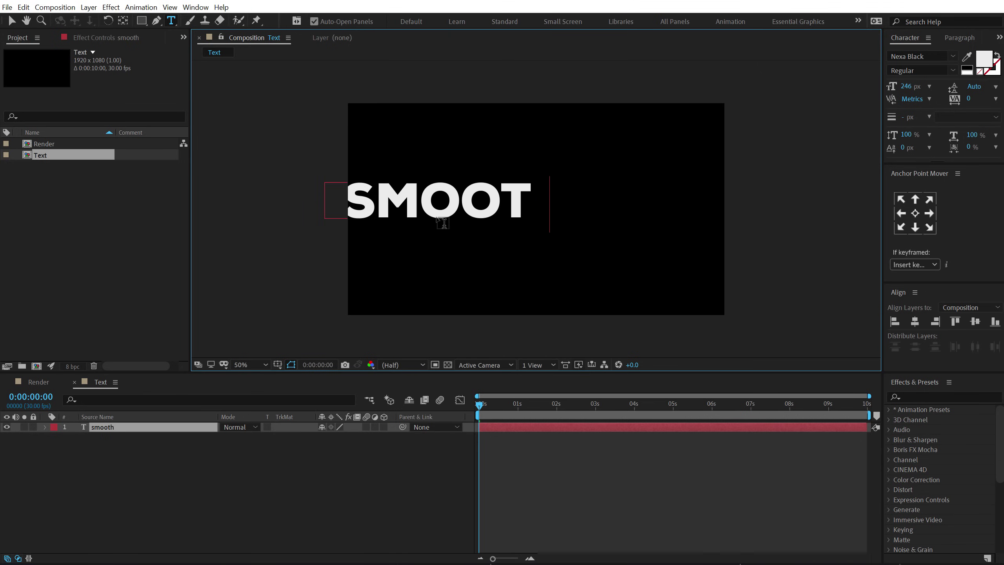
Move the text's anchor to its centre and align it horizontally and vertically in the frame.
click(12, 21)
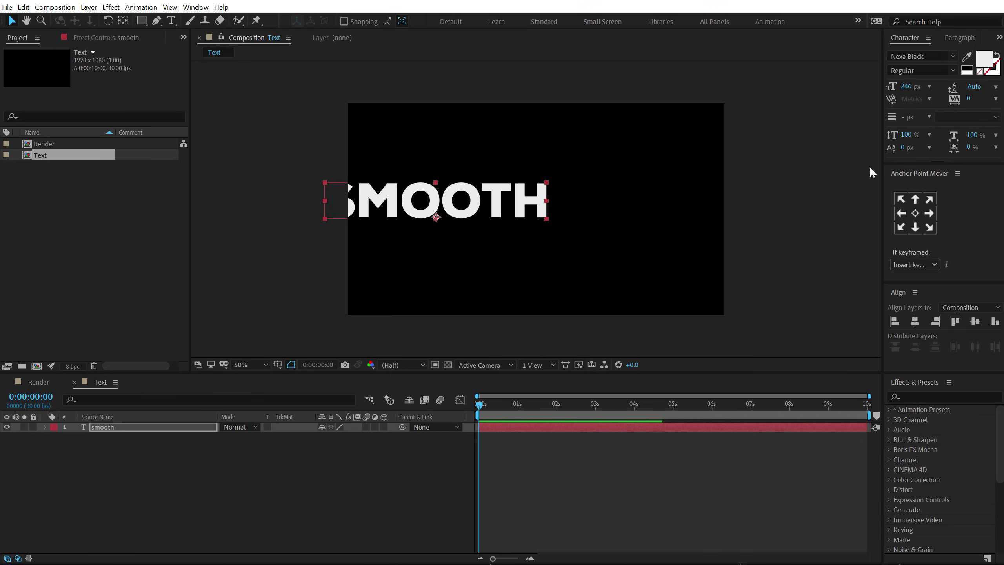
click(915, 214)
click(915, 322)
click(975, 322)
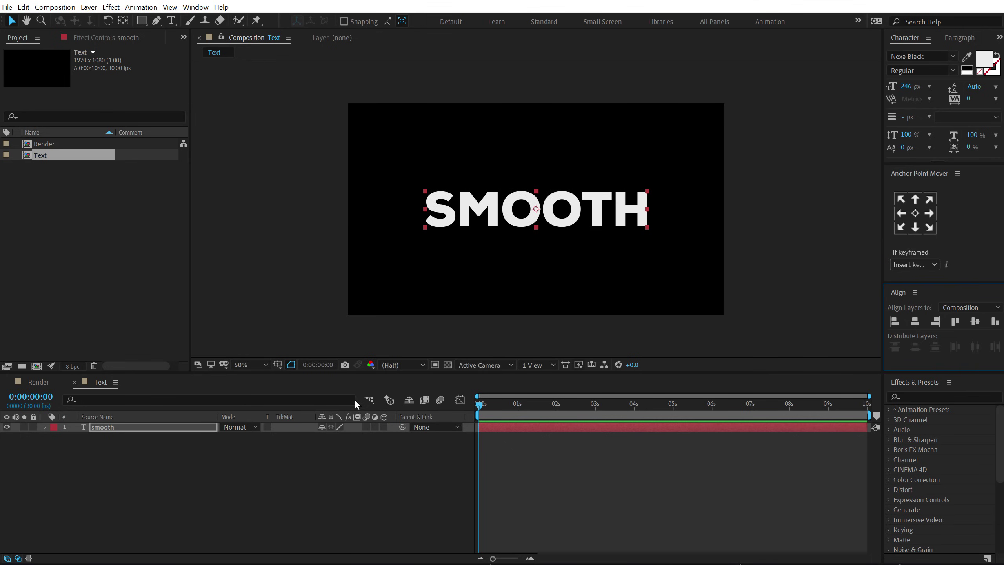
Hide the Parent & Link column and add Scale and Rotation keyframes at 1:15.
right_click(432, 419)
click(437, 423)
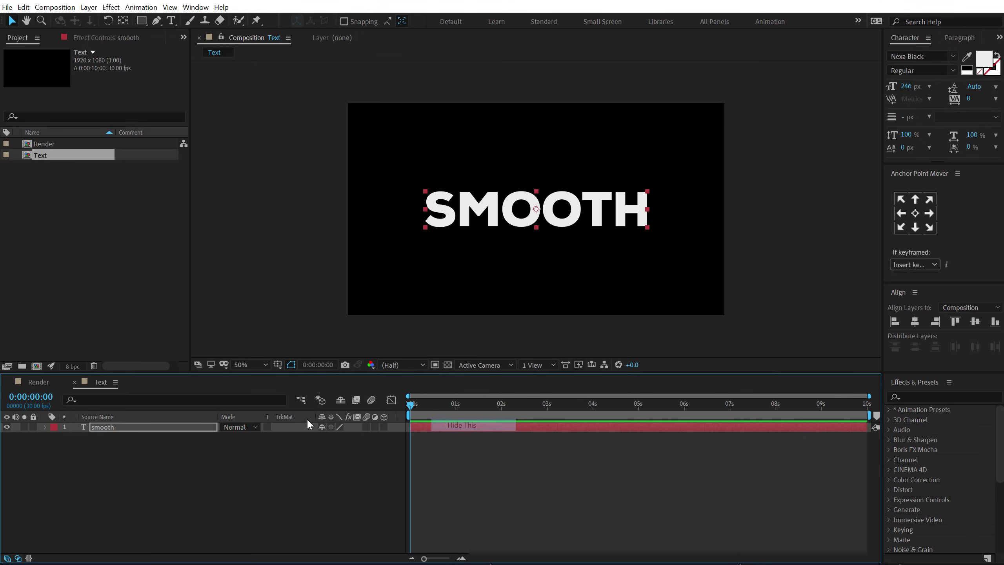
click(481, 408)
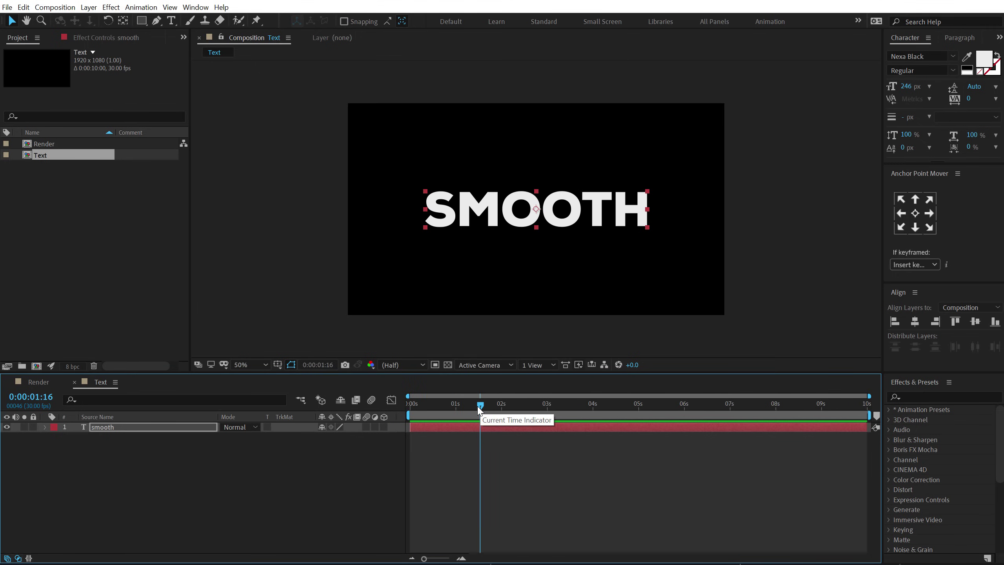
click(479, 407)
click(119, 427)
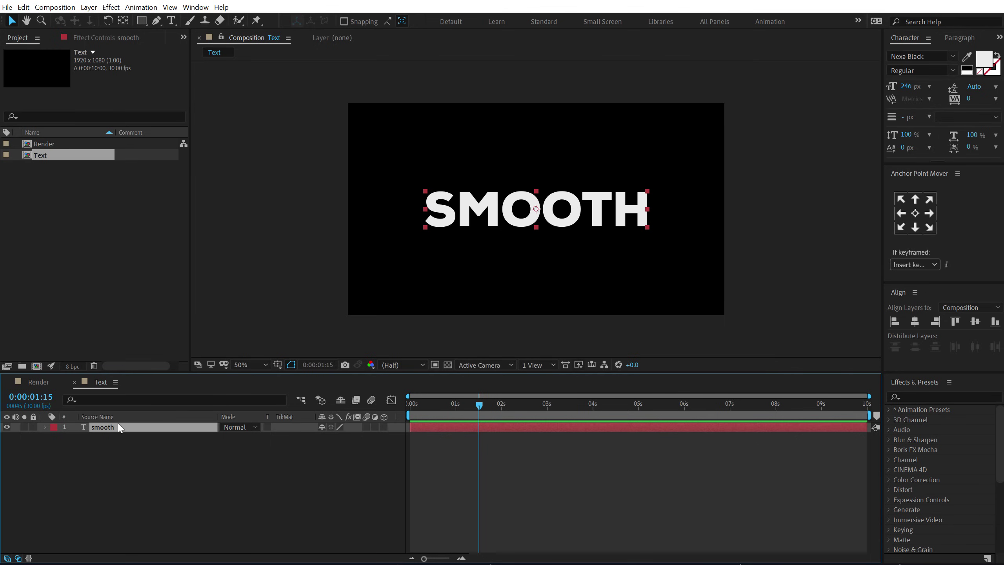
key(s)
click(75, 437)
key(r)
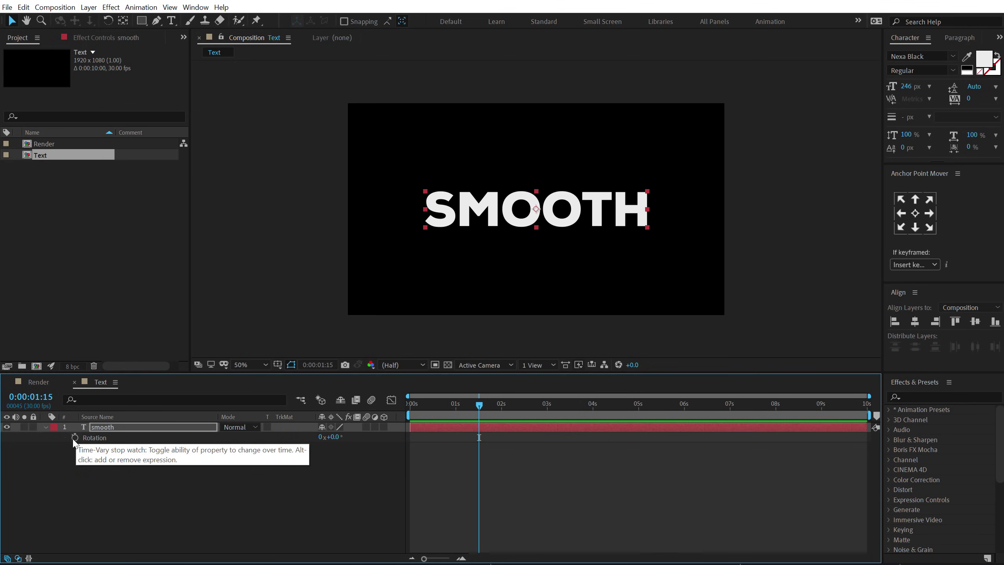
click(75, 437)
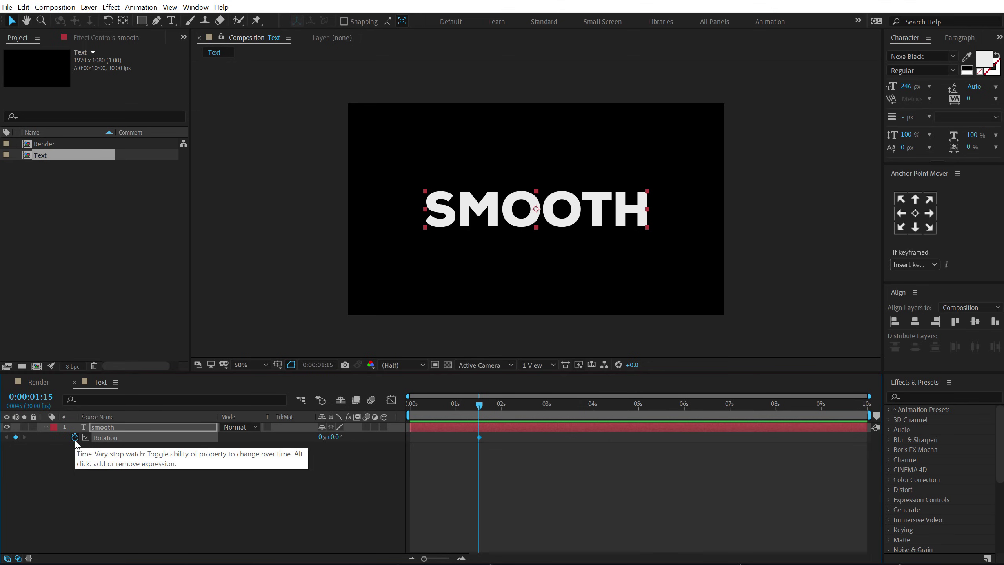
At 0:00 set Rotation to -90 and Scale to 0%, then scrub to preview.
key(shift+s)
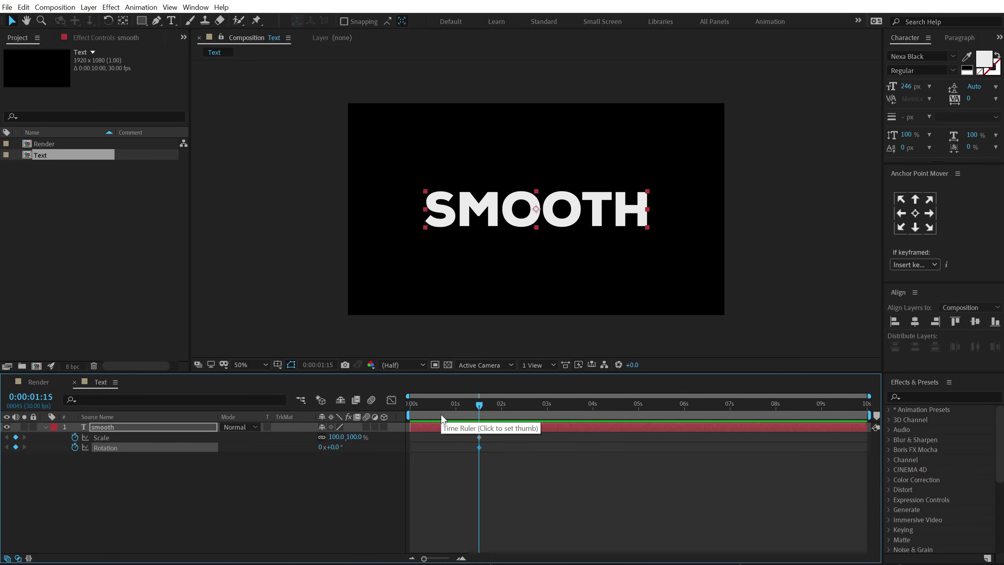
drag(465, 405, 279, 418)
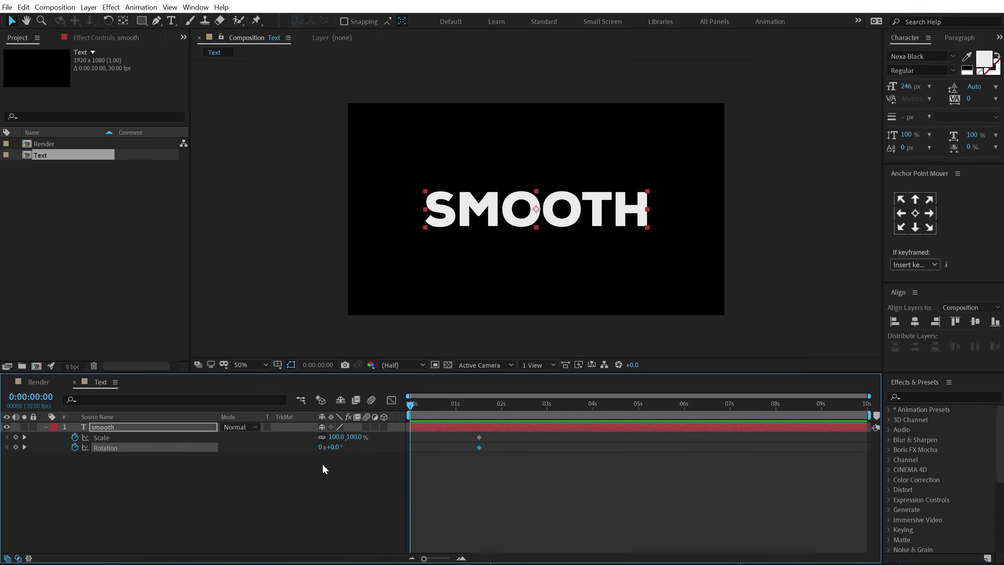
click(336, 448)
text(-90)
key(Return)
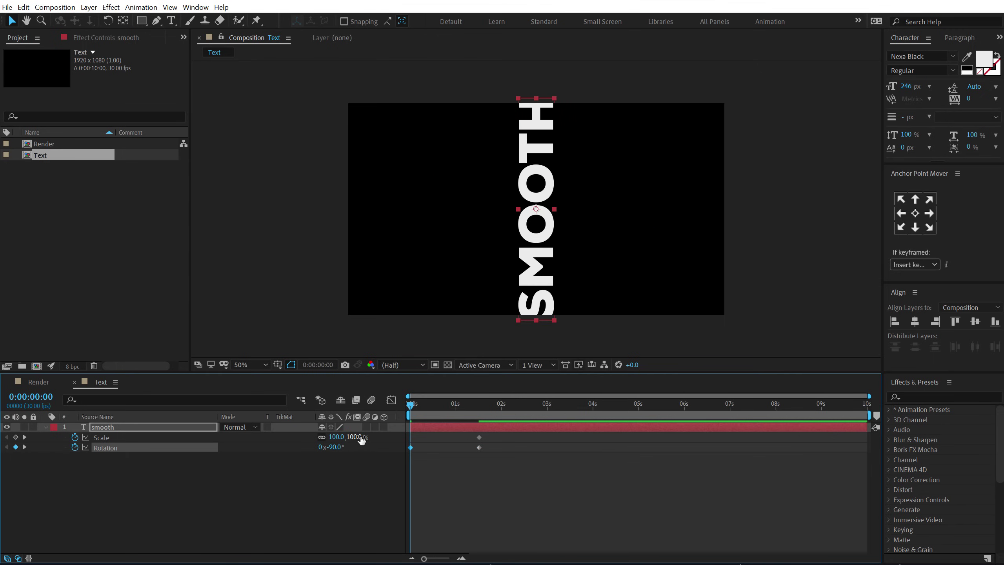
click(358, 437)
text(0)
key(Return)
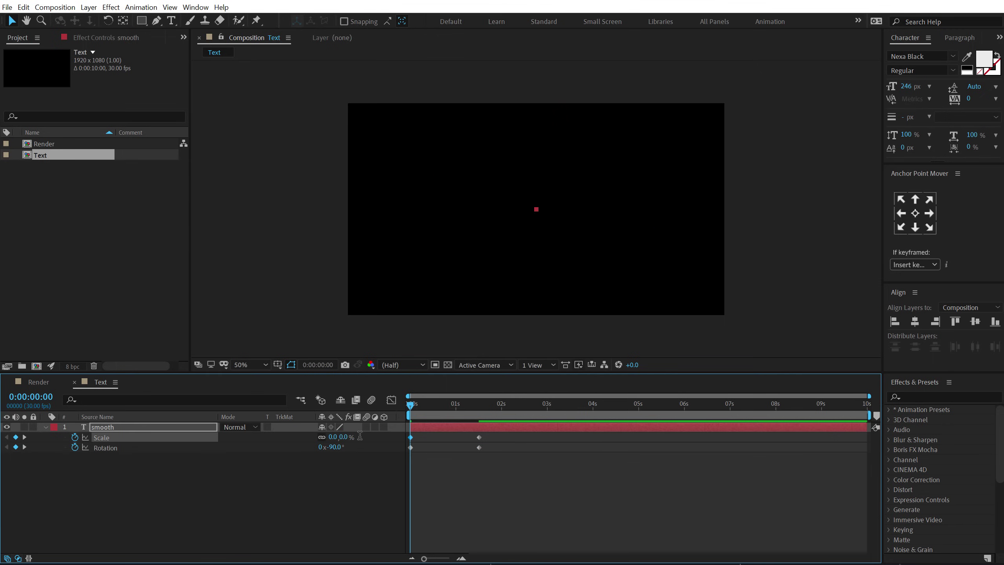
click(420, 404)
drag(422, 406, 469, 415)
Add a Tracking animator to the smooth text layer.
key(F2)
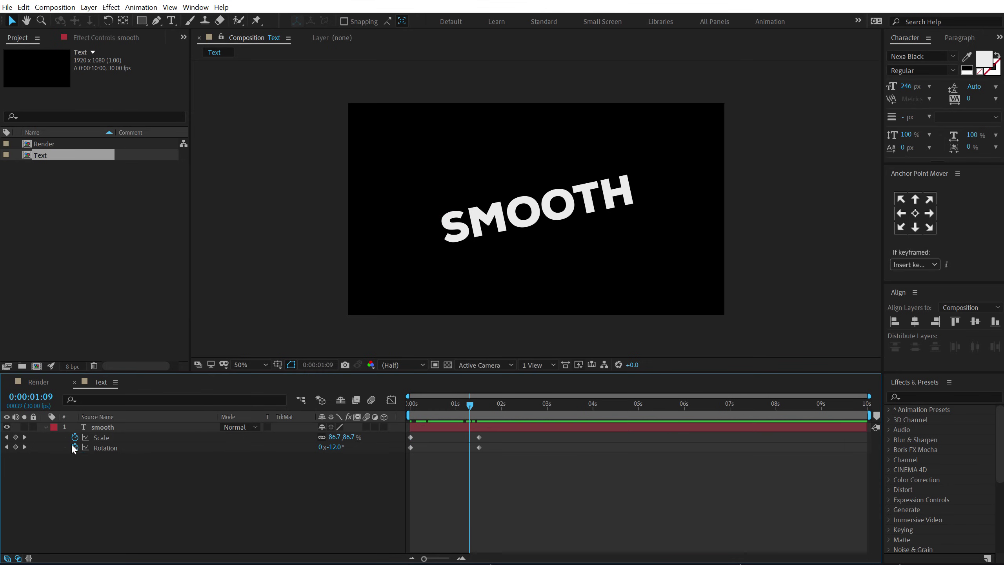
click(47, 427)
click(47, 427)
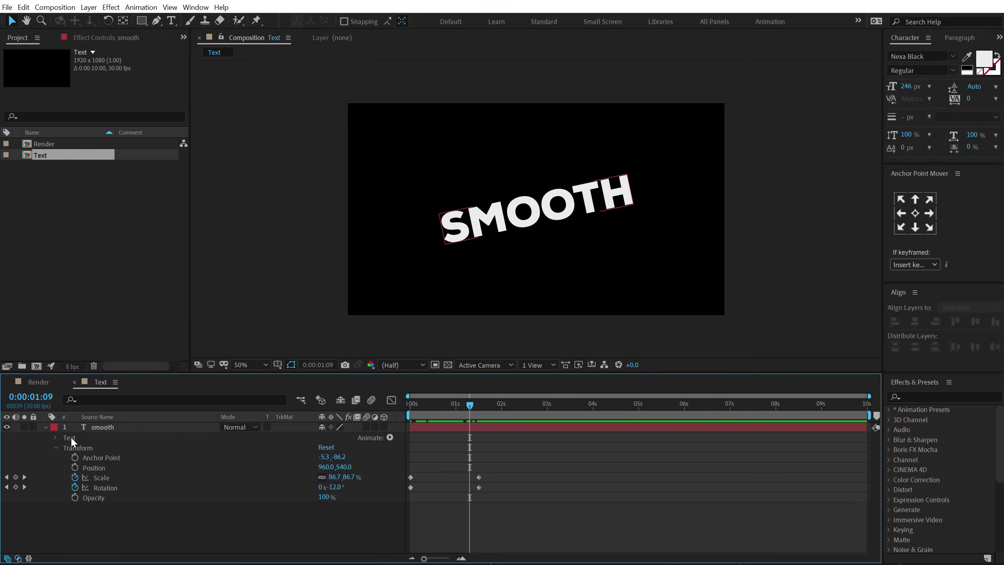
click(389, 438)
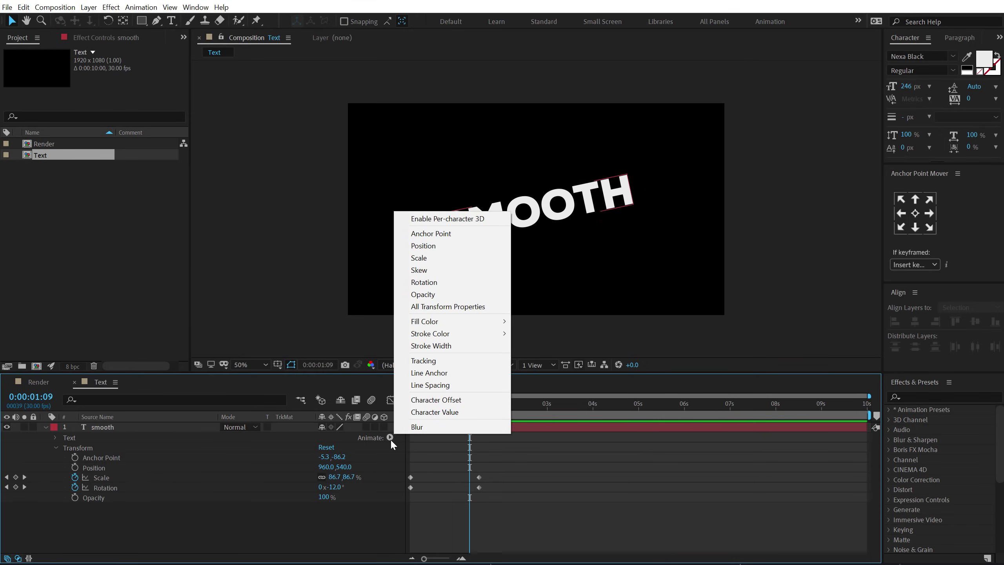
click(423, 361)
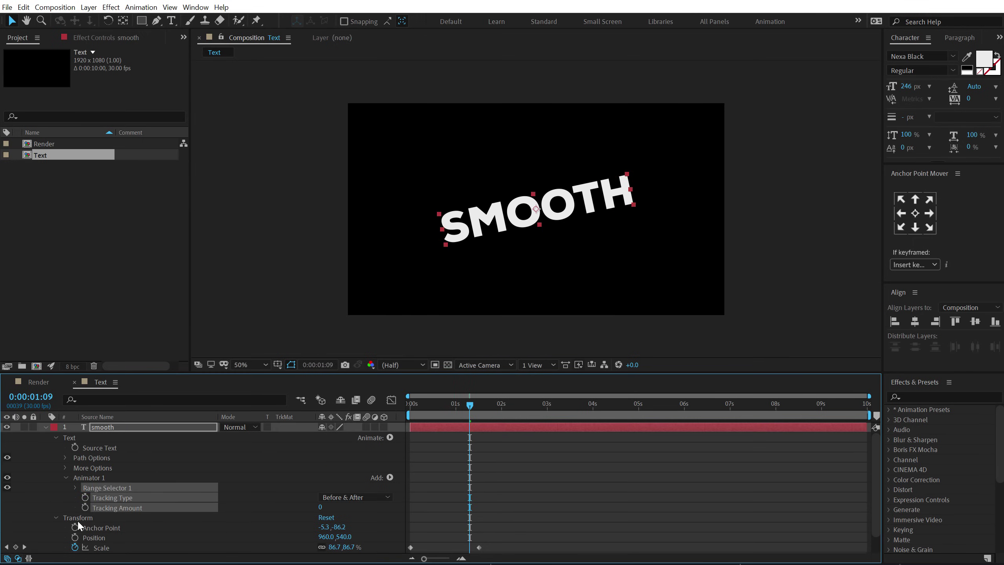
click(56, 518)
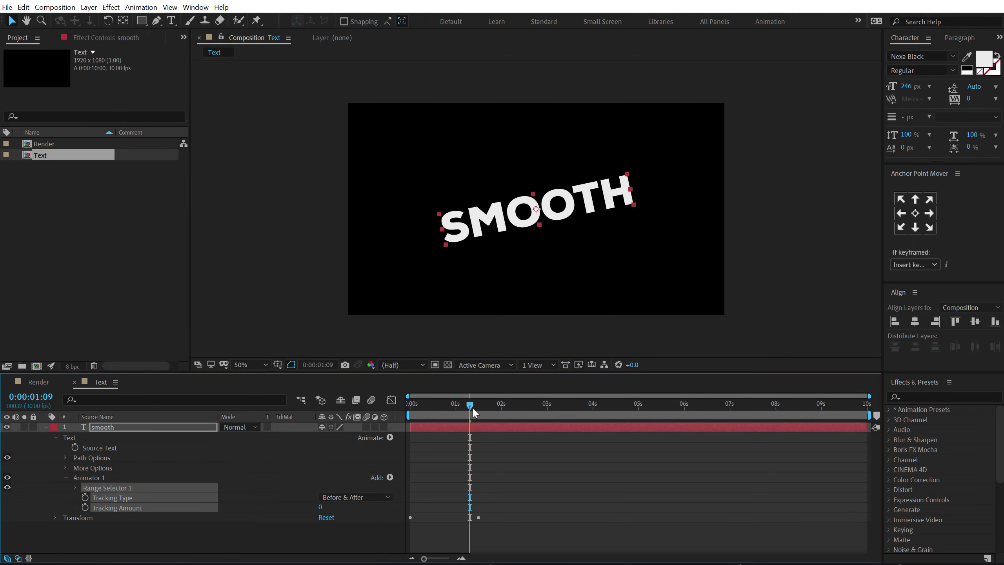
Keyframe Tracking Amount at 30 at 1:15 and -30 at the start.
drag(473, 407, 482, 406)
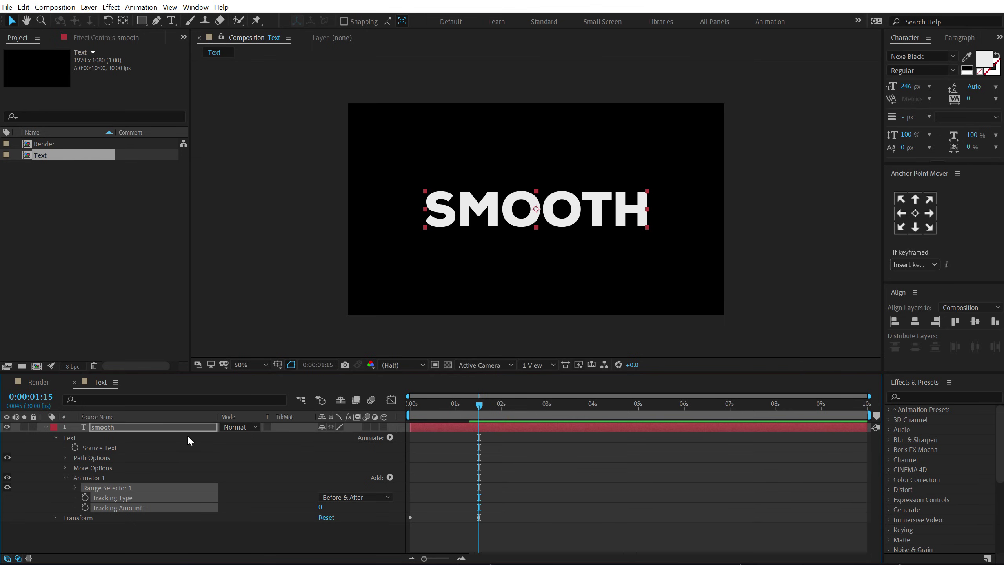
drag(320, 510, 324, 510)
click(322, 508)
text(30)
key(Return)
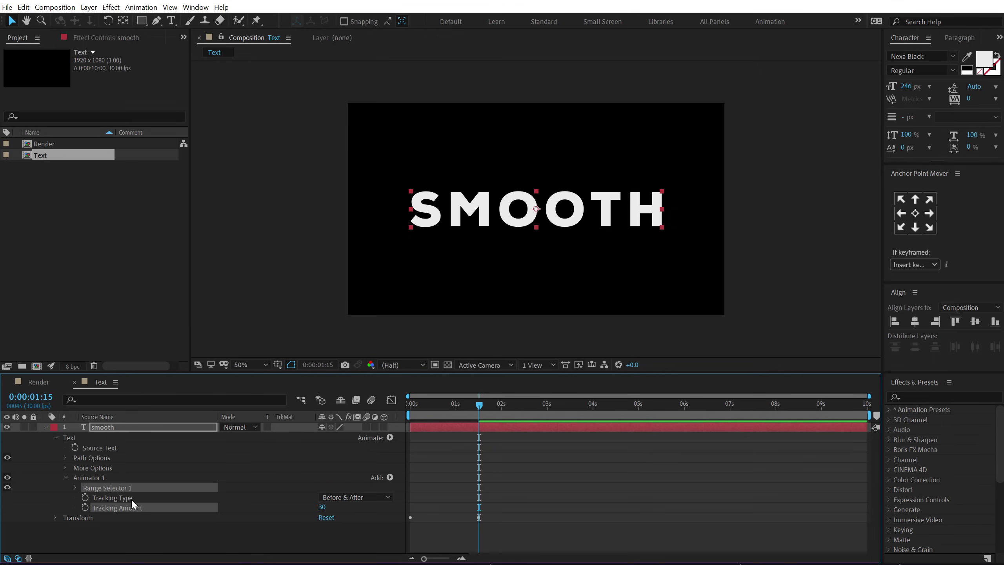
click(85, 508)
key(Home)
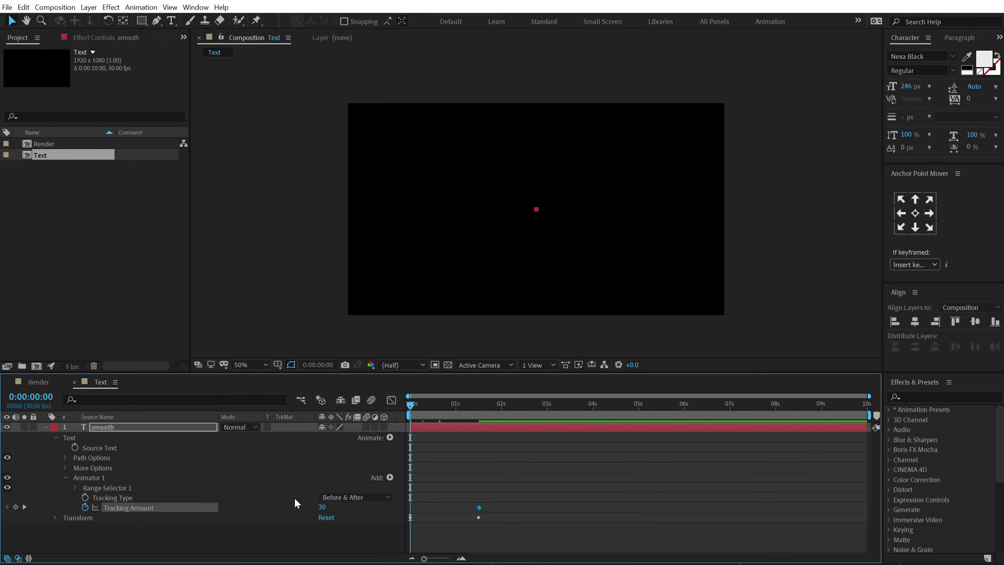
click(327, 508)
text(-30)
key(Return)
Preview the animation up to 1:14 and reselect the smooth layer.
click(440, 465)
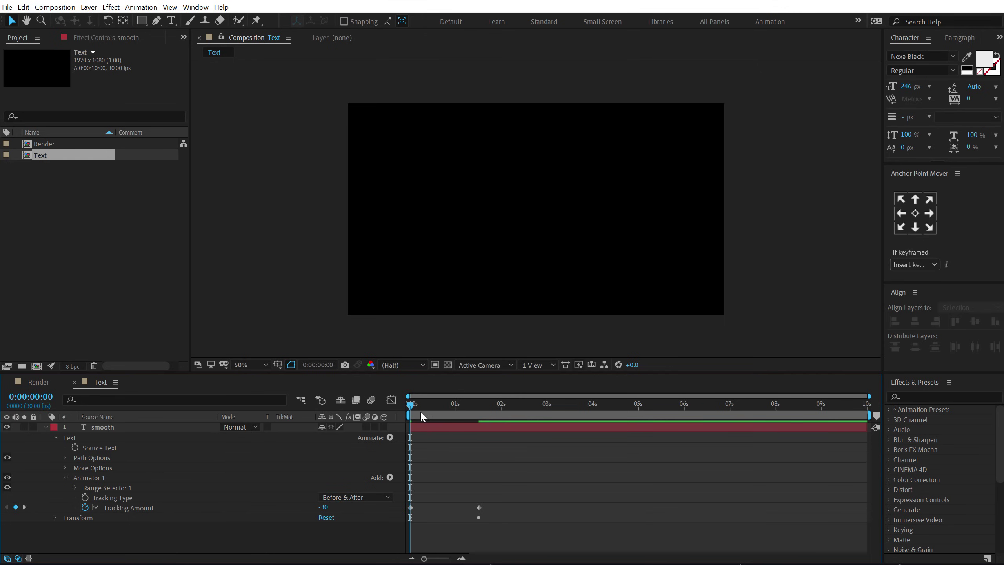
key(space)
mouse_move(468, 411)
mouse_down()
mouse_move(428, 418)
mouse_move(477, 420)
mouse_up()
click(140, 428)
click(130, 430)
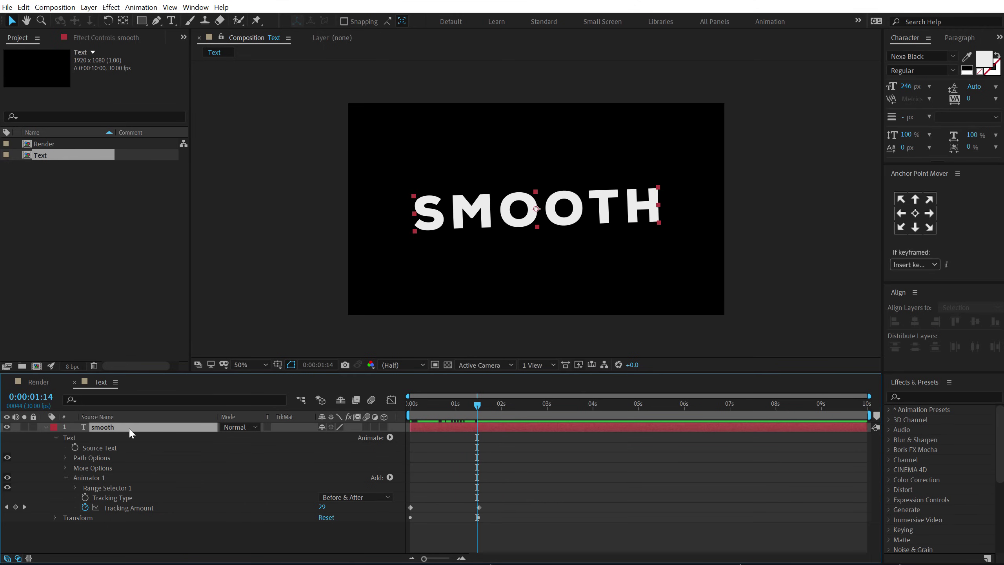
Apply Easy Ease to all six Scale, Rotation and Tracking keyframes.
key(u)
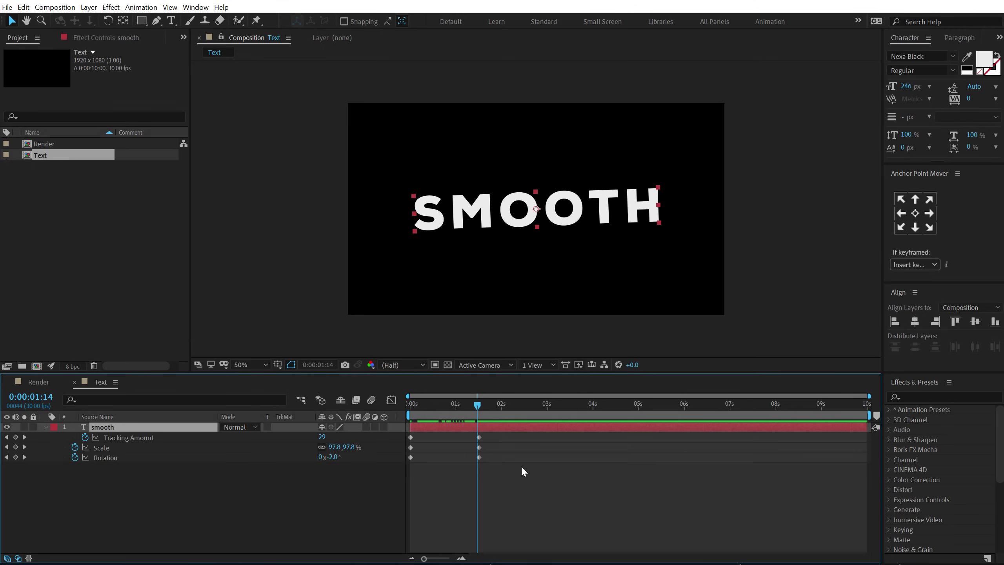
drag(551, 501, 380, 427)
right_click(480, 437)
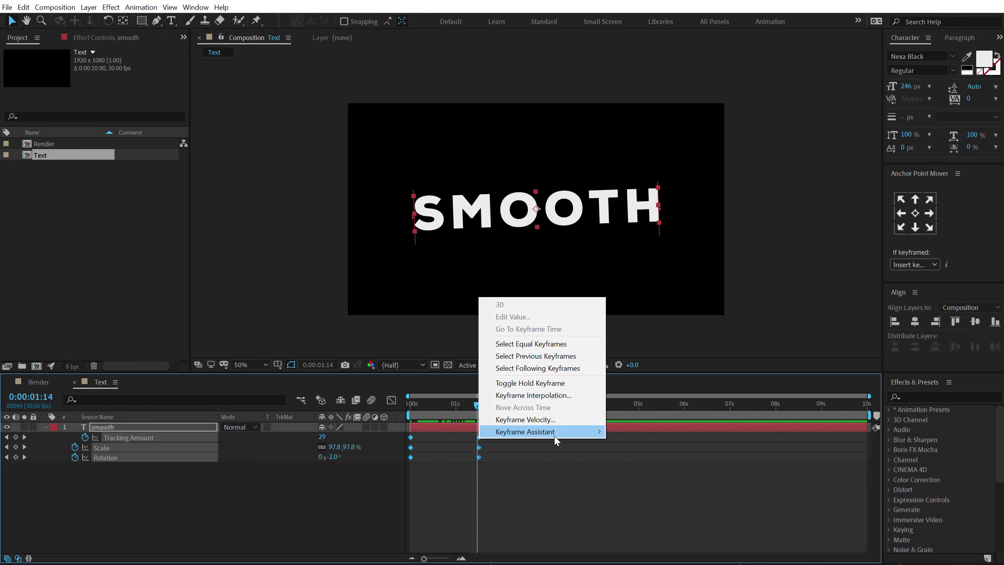
mouse_move(557, 431)
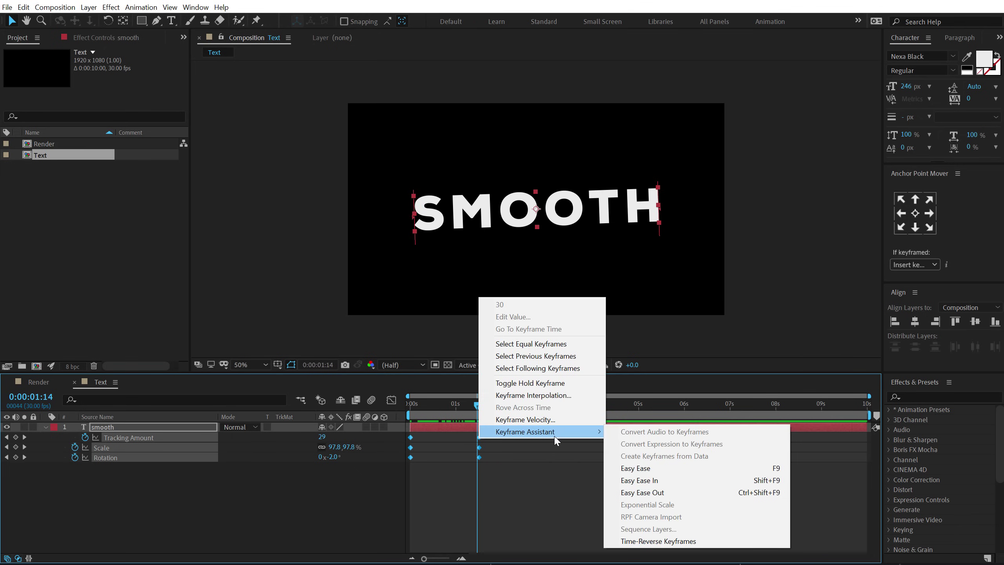
click(648, 468)
In the Graph Editor, drag the final keyframes' handles left to lengthen the ease, then preview.
click(390, 400)
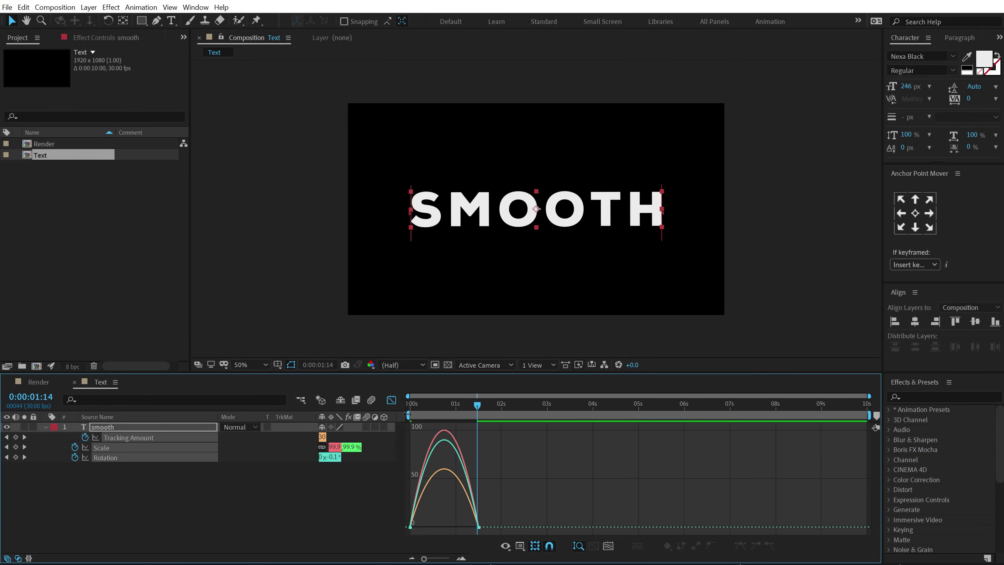
right_click(518, 450)
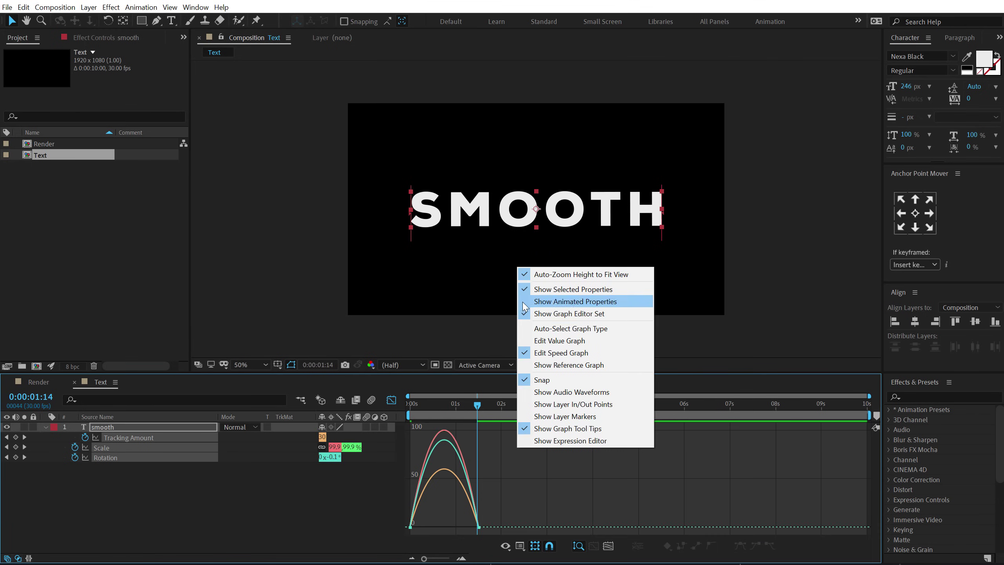
click(551, 474)
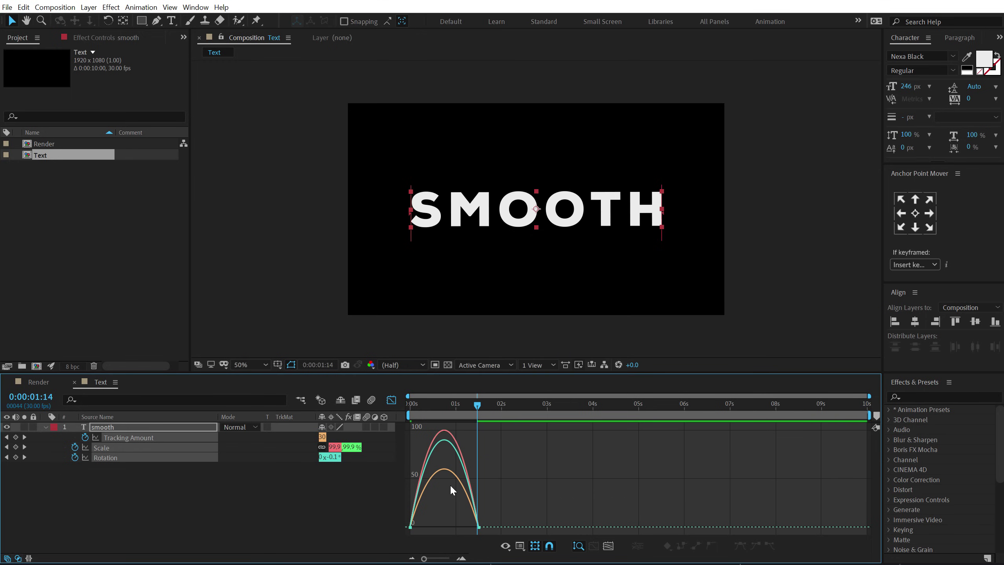
scroll(449, 483, up, 3)
drag(524, 561, 498, 561)
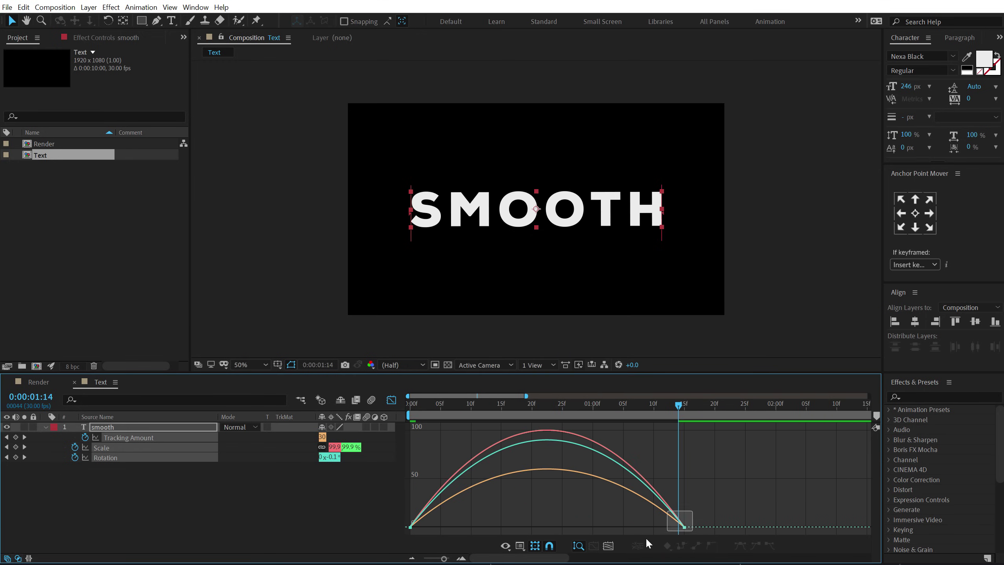
drag(738, 511, 406, 533)
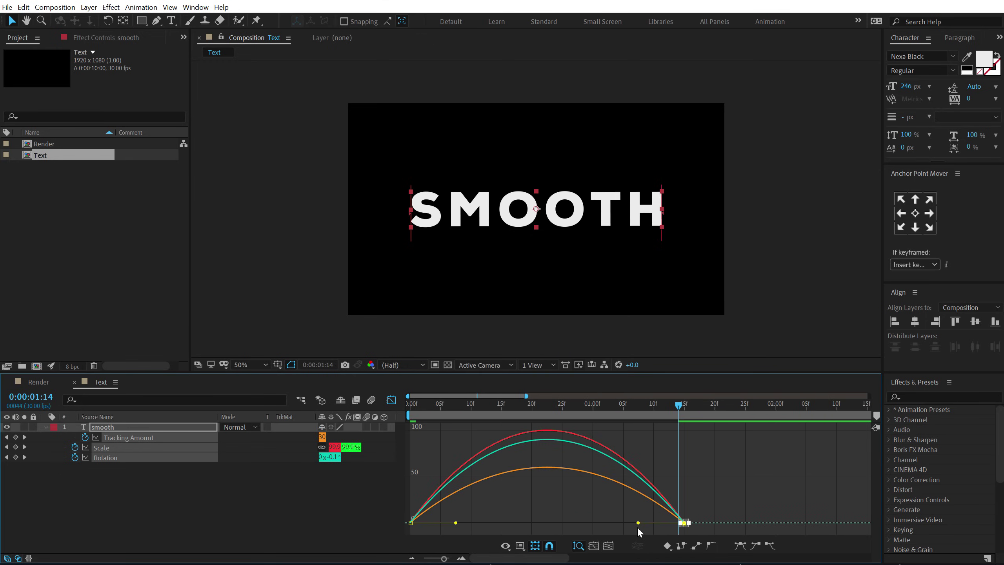
drag(638, 524, 503, 522)
key(space)
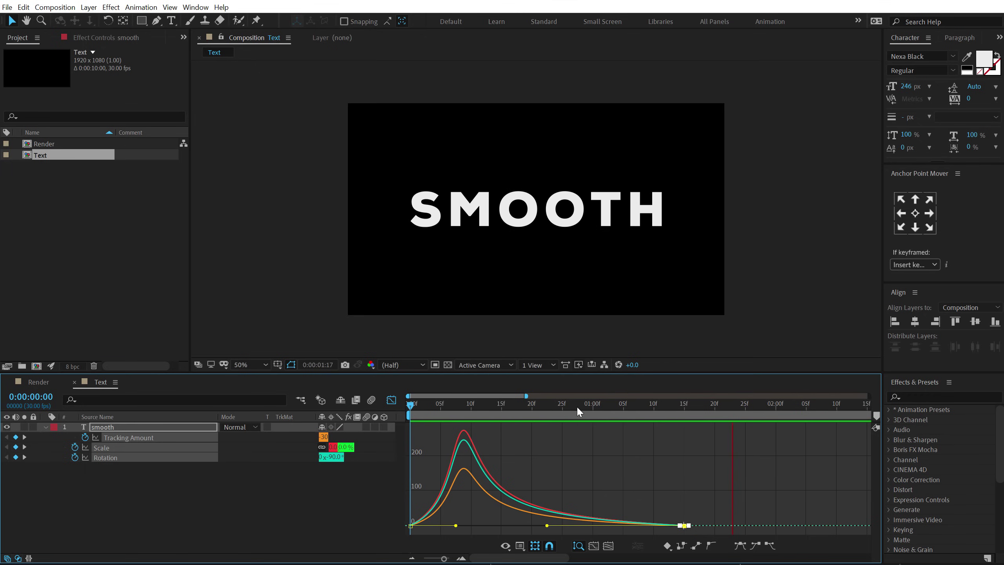
key(space)
key(space)
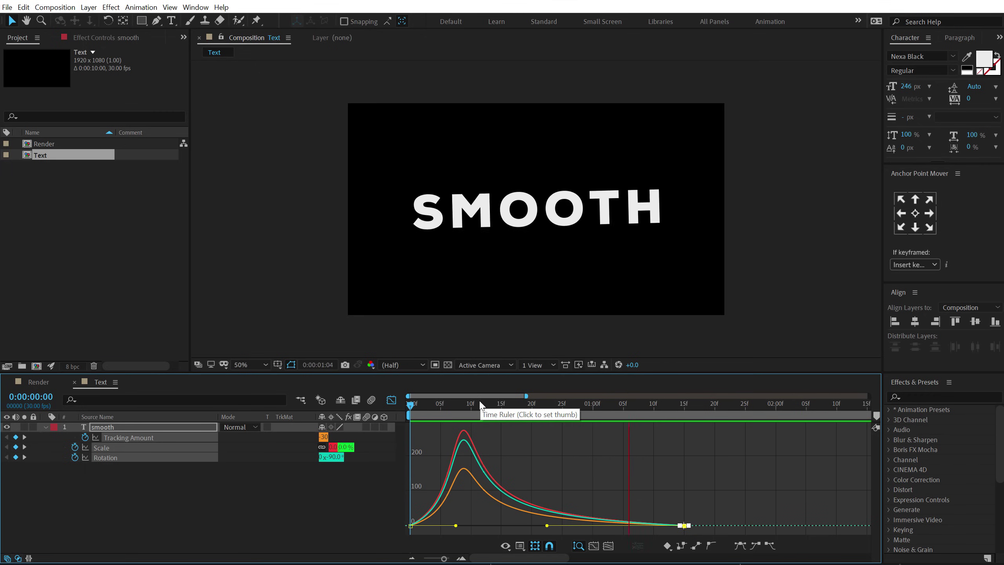
key(space)
Place the Text composition into the Render composition and scrub through it.
click(391, 400)
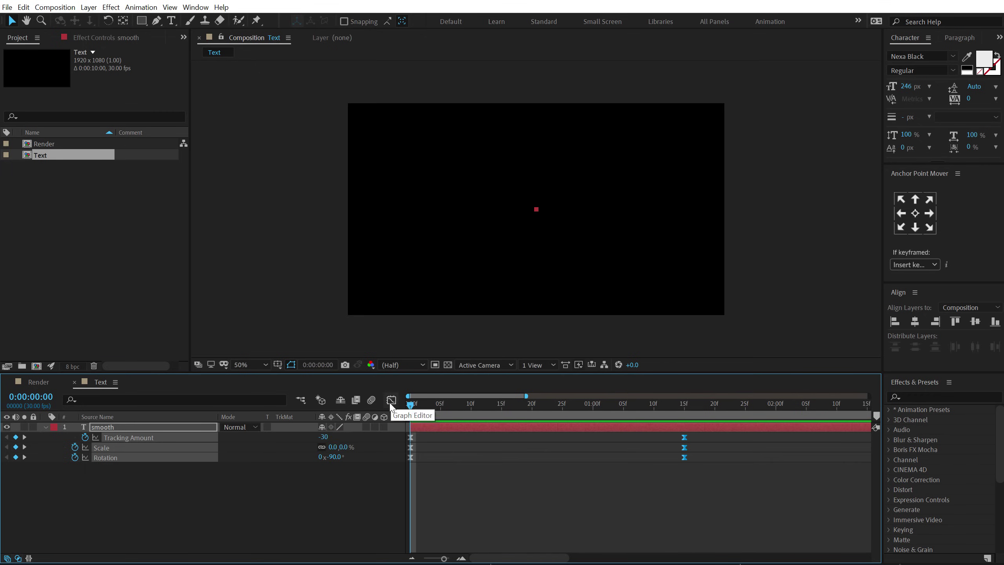
click(36, 271)
click(38, 382)
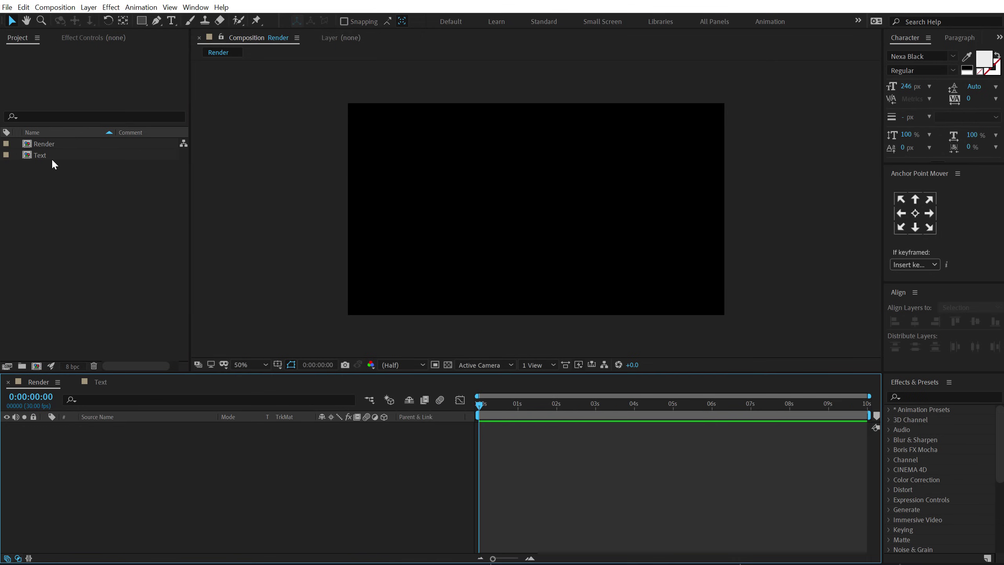
drag(52, 158, 101, 462)
drag(478, 409, 557, 408)
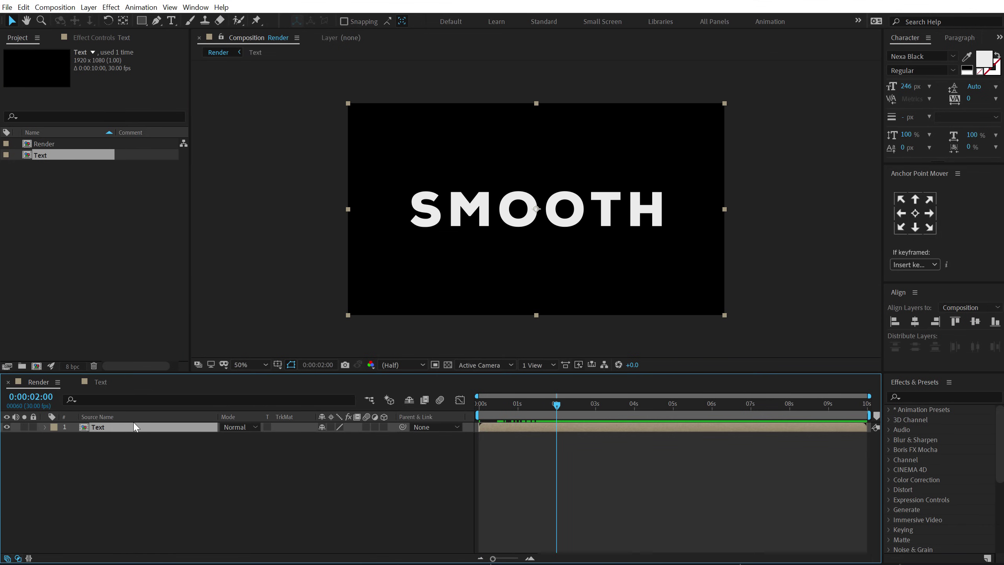
Duplicate the Text layer, label the top copy red, and rename the second 'Trail'.
key(ctrl+d)
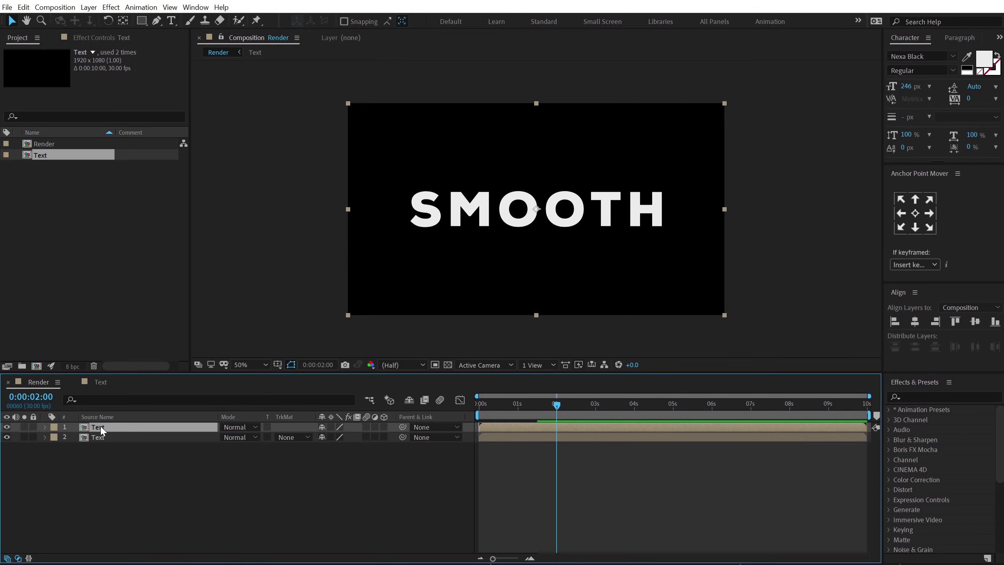
click(56, 436)
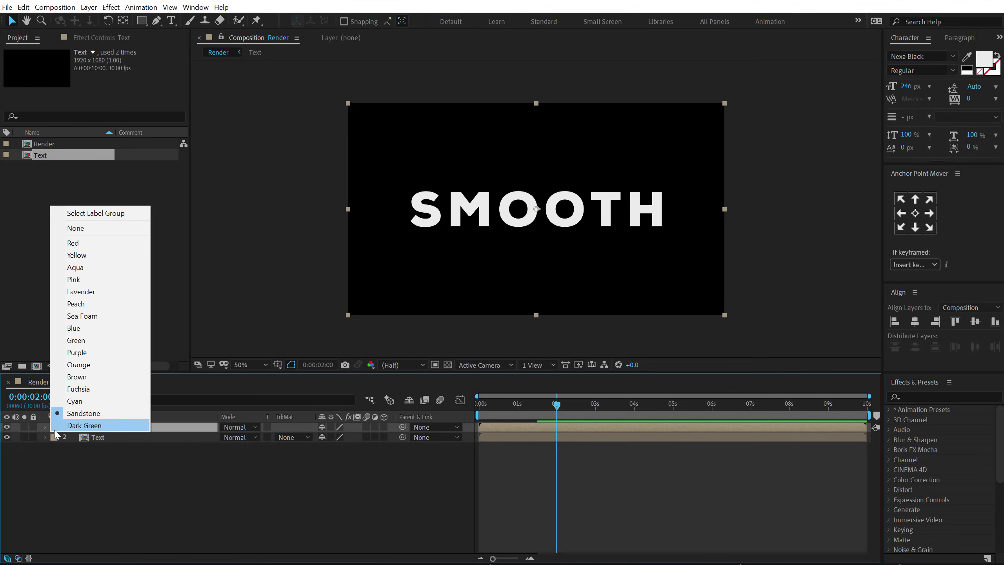
click(78, 243)
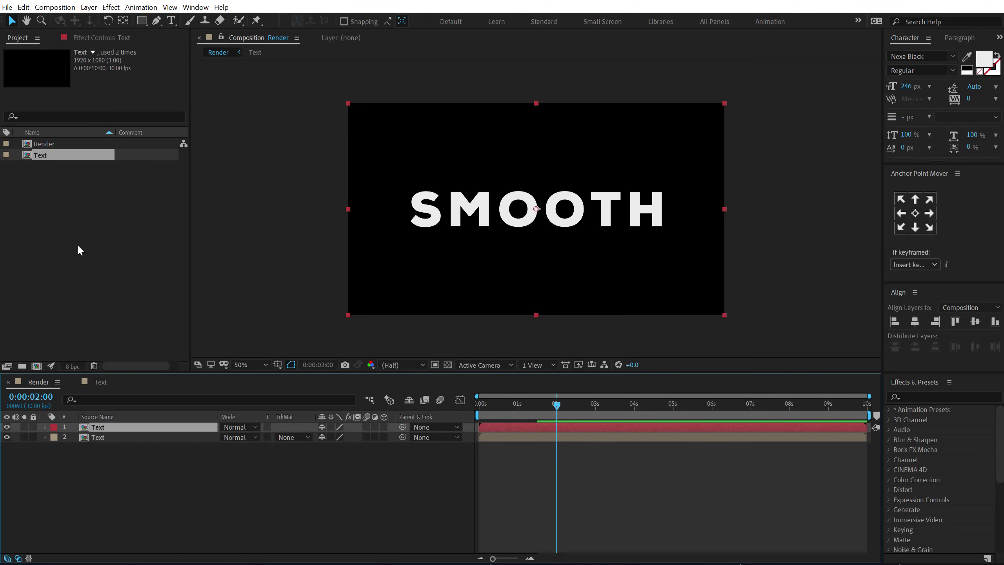
click(100, 437)
key(Return)
text(Trail)
key(Return)
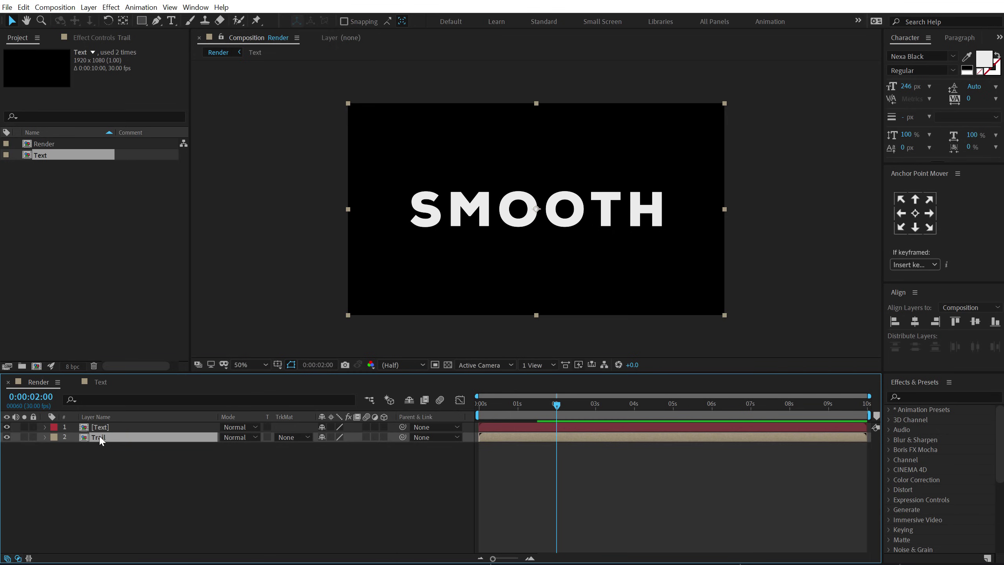
Apply the Echo effect to the Trail layer and view frame 22 at full size.
click(922, 397)
text(ech)
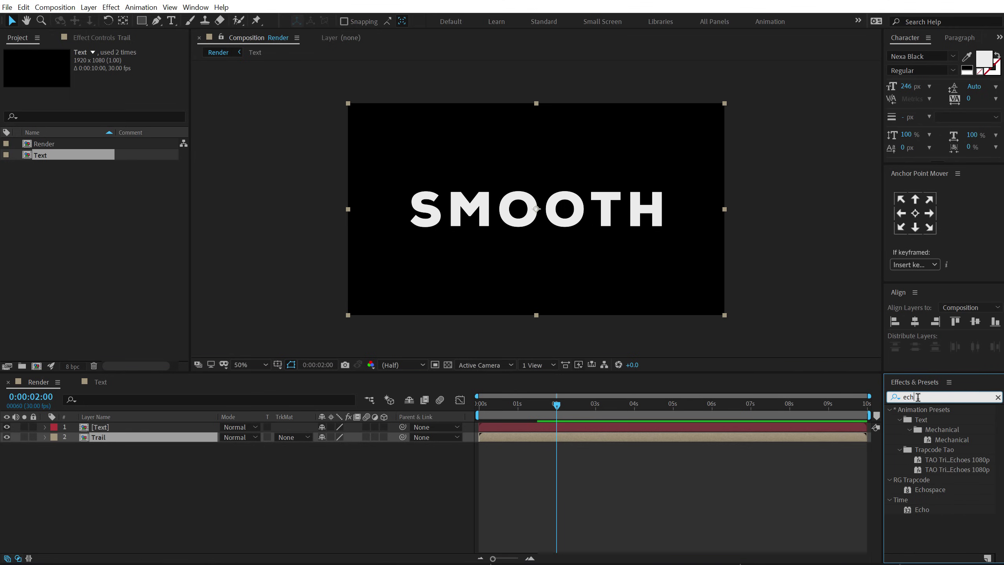
double_click(923, 510)
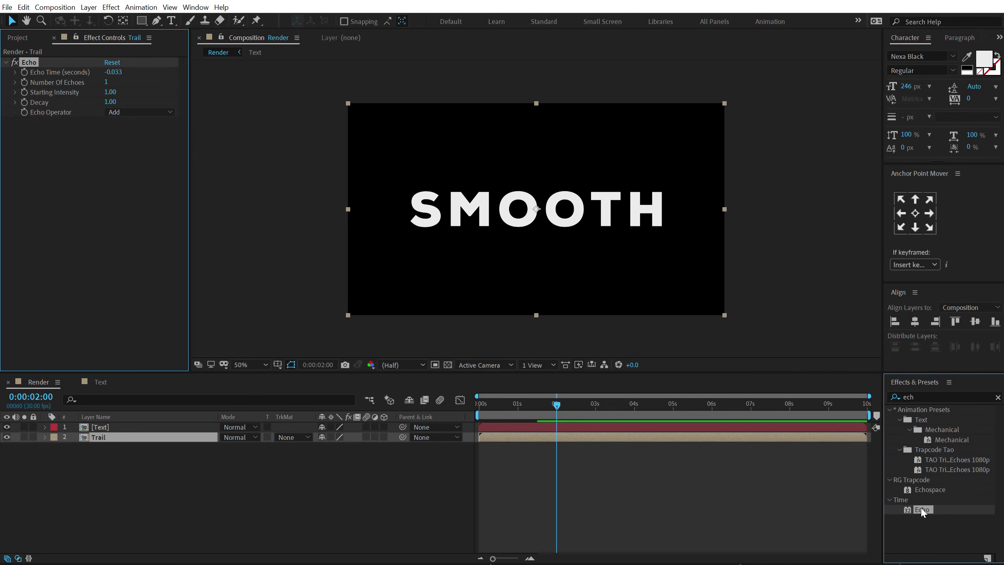
drag(555, 404, 511, 407)
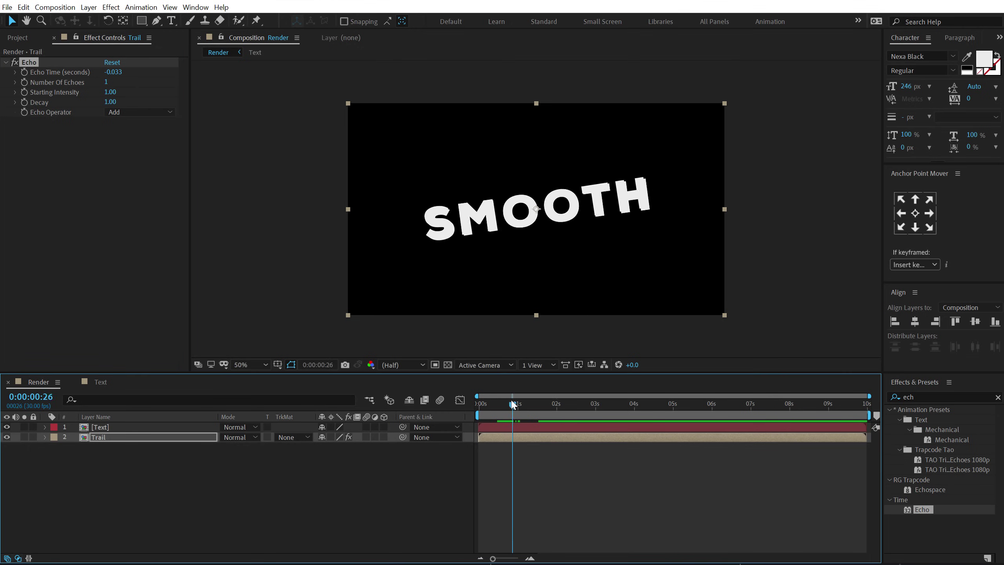
drag(510, 401, 507, 402)
key(period)
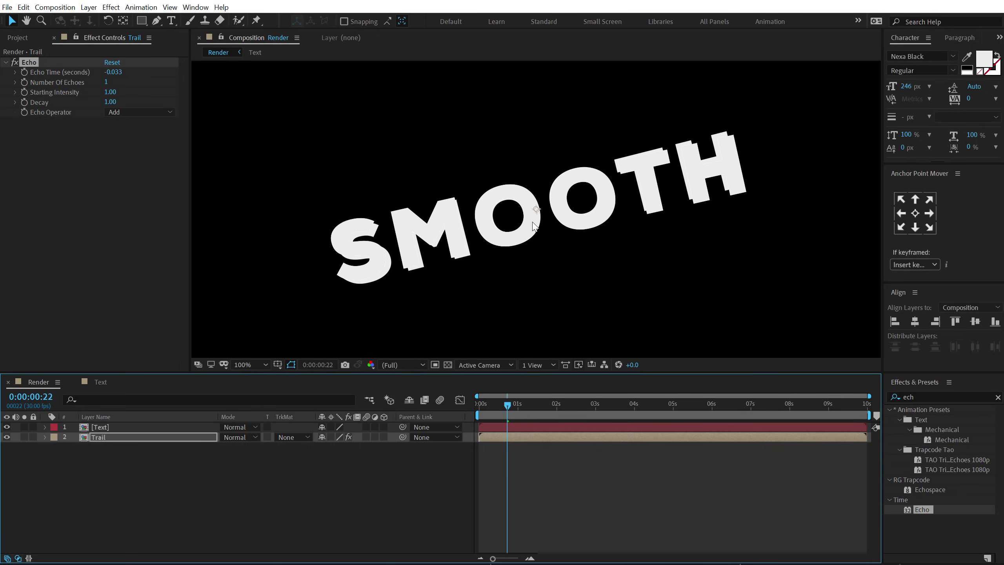
Set Number Of Echoes to 50 and scrub to see the trail.
click(107, 81)
text(50)
key(Return)
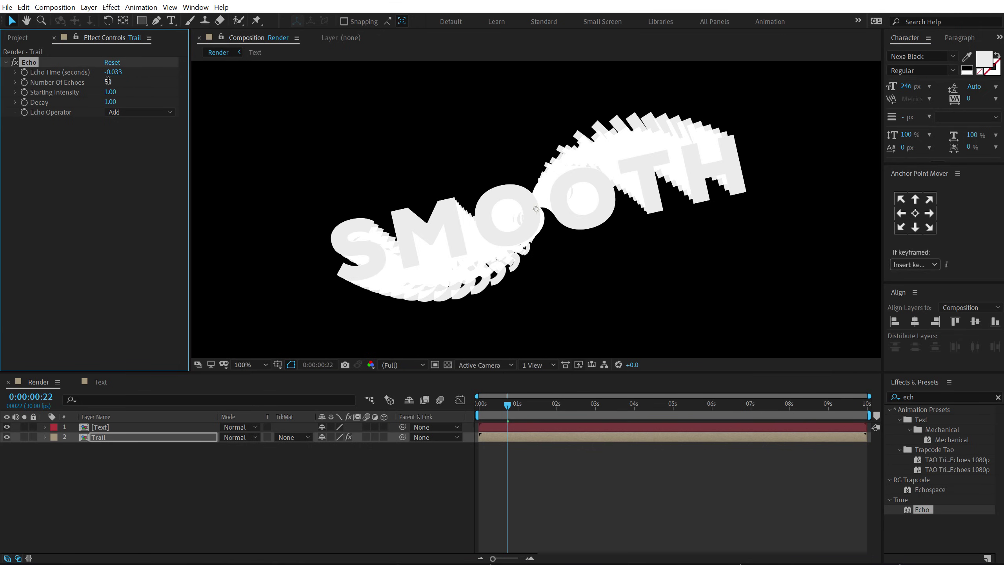
scroll(508, 289, down, 2)
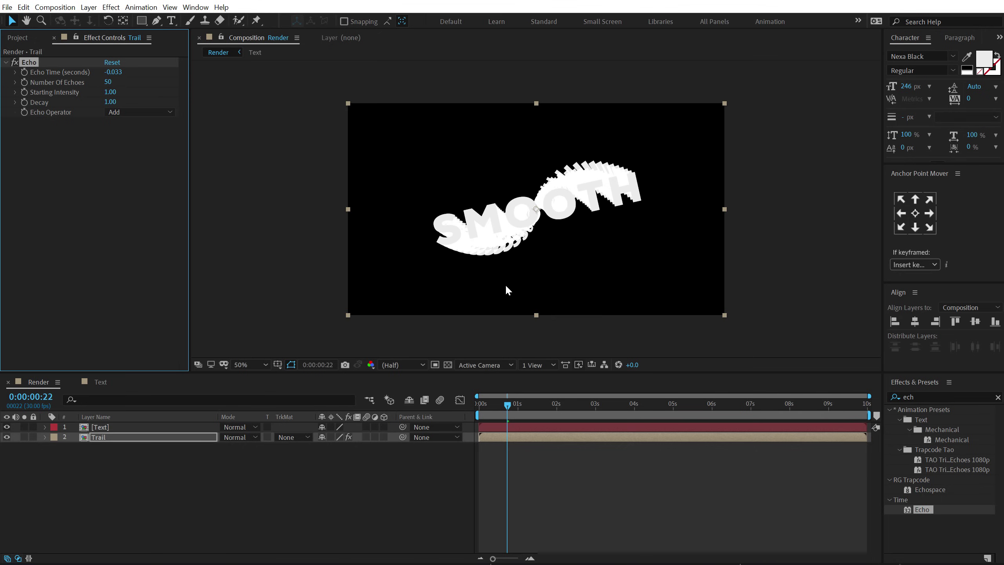
drag(479, 404, 530, 397)
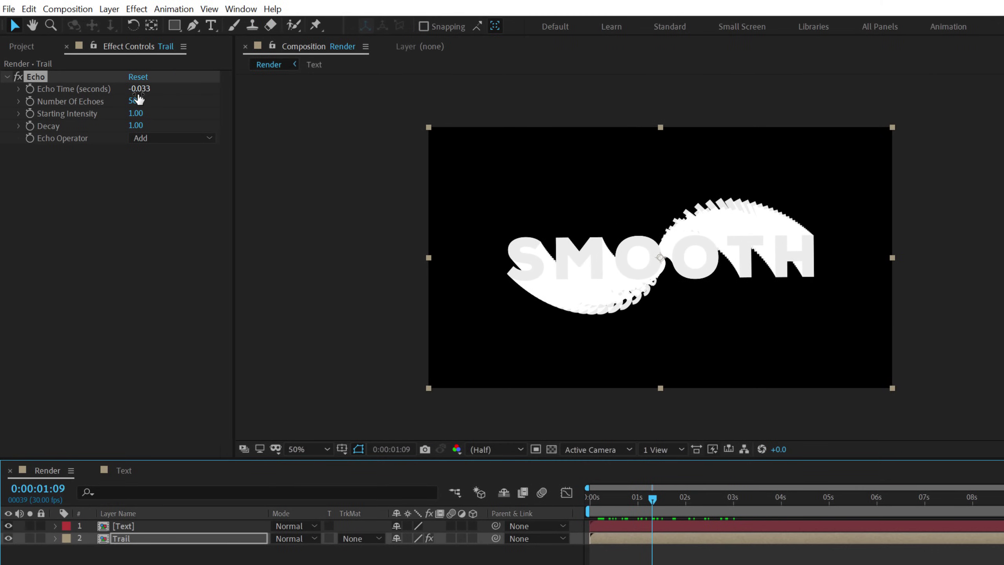
Set the Echo Time to -0.003.
click(142, 89)
text(0.0333)
drag(146, 90, 213, 89)
key(ctrl+a)
key(BackSpace)
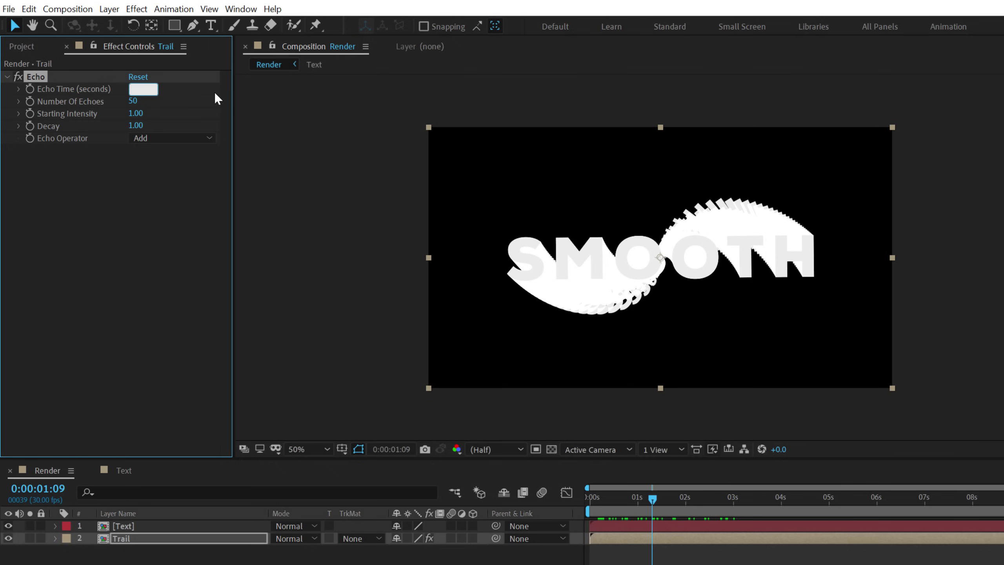
text(-0.003)
click(148, 207)
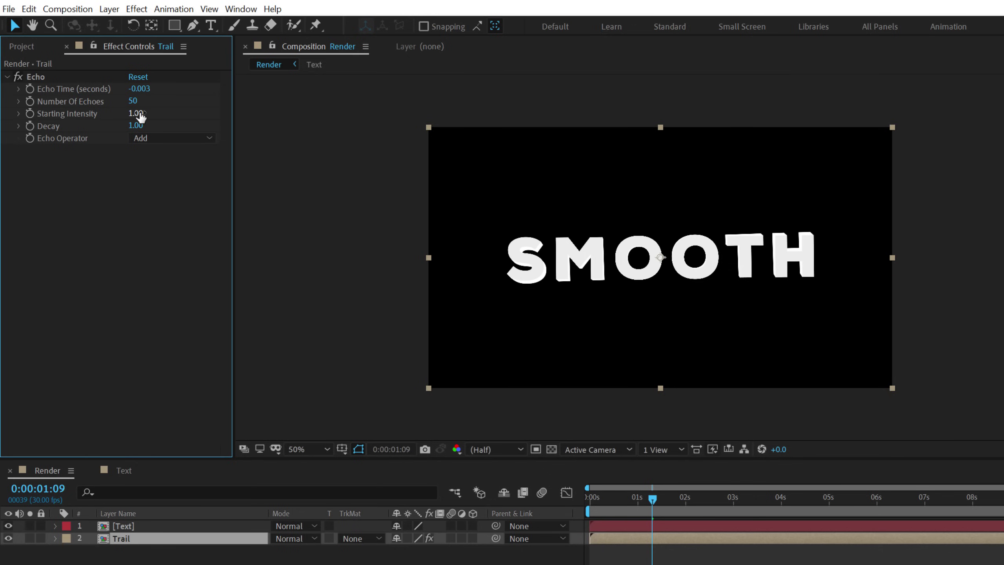
Set Starting Intensity to 0.50 and Decay to 0.94.
click(136, 113)
text(0.5)
key(Return)
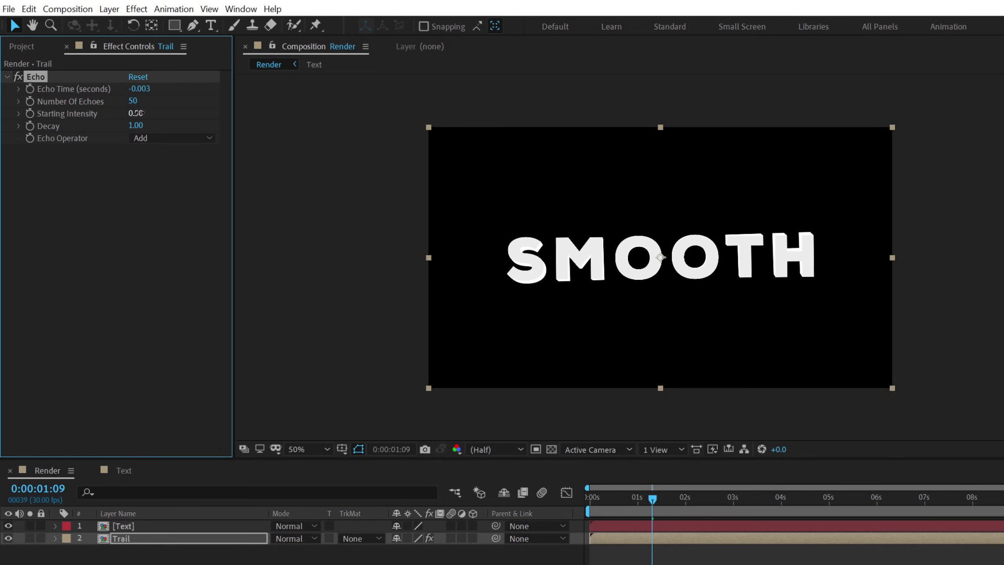
click(136, 126)
text(.95)
key(Return)
Scrub back to frame 22 and magnify the viewer to 200% to inspect the trail.
drag(643, 501, 621, 499)
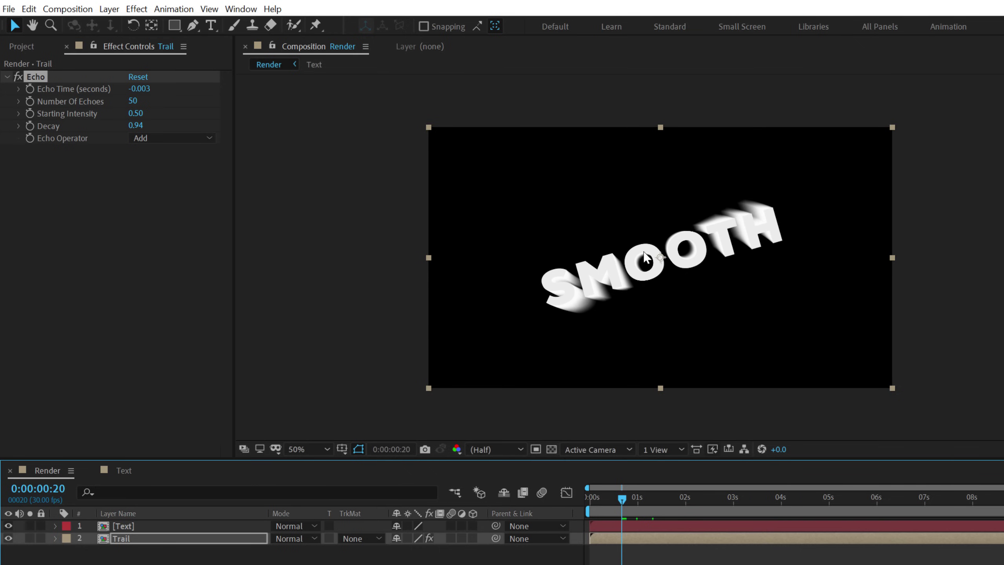
key(slash)
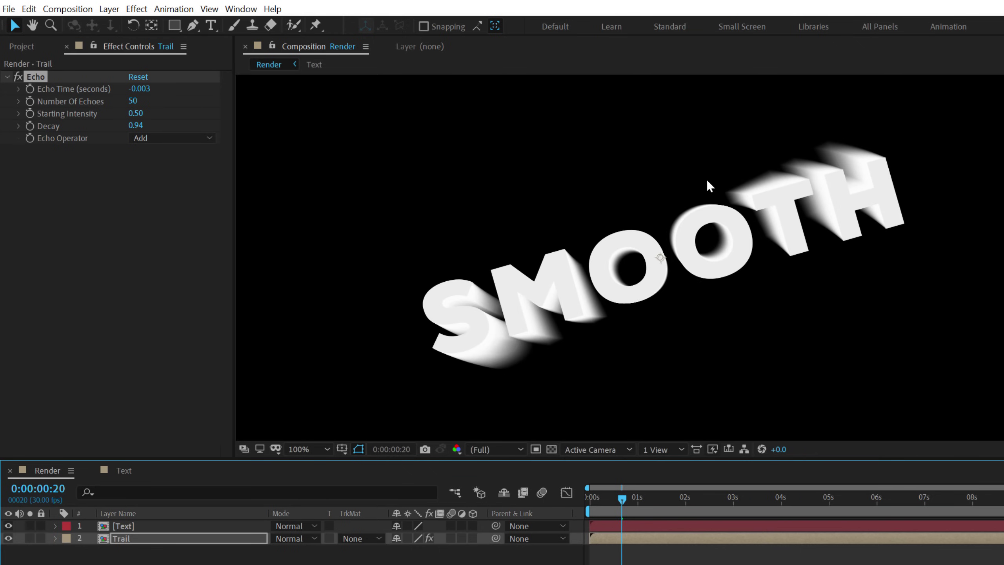
key(period)
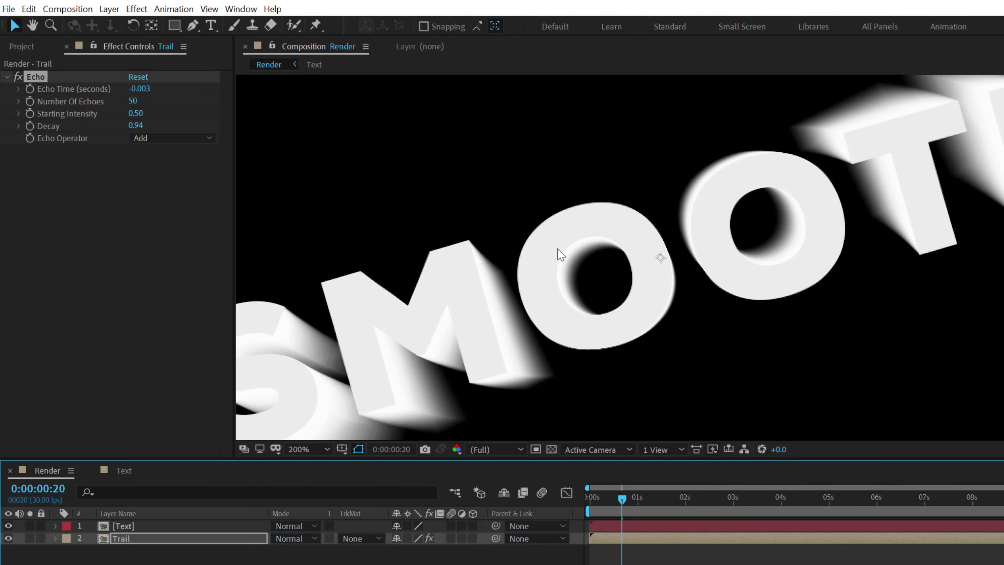
key(comma)
scroll(455, 341, up, 2)
scroll(545, 274, down, 2)
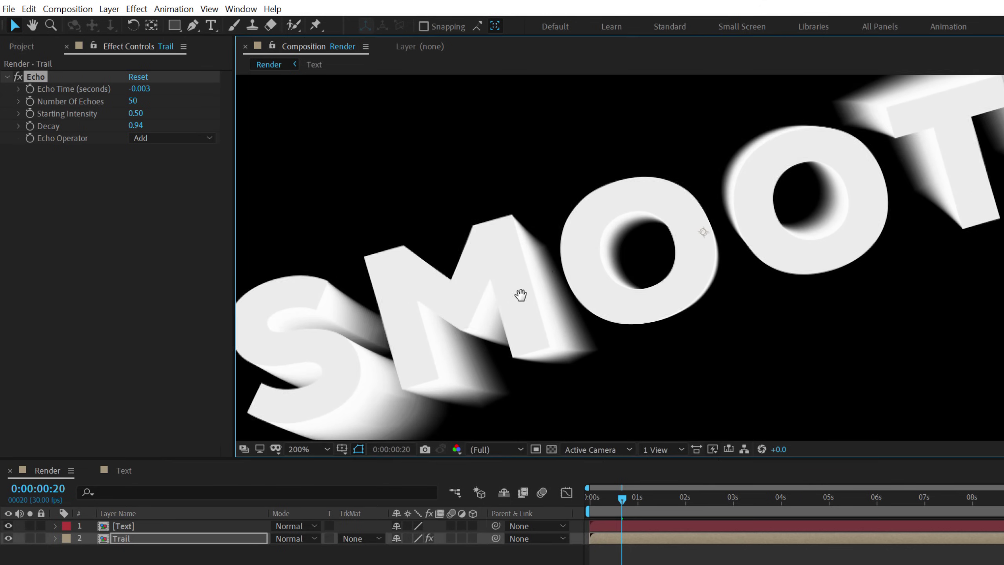
key(period)
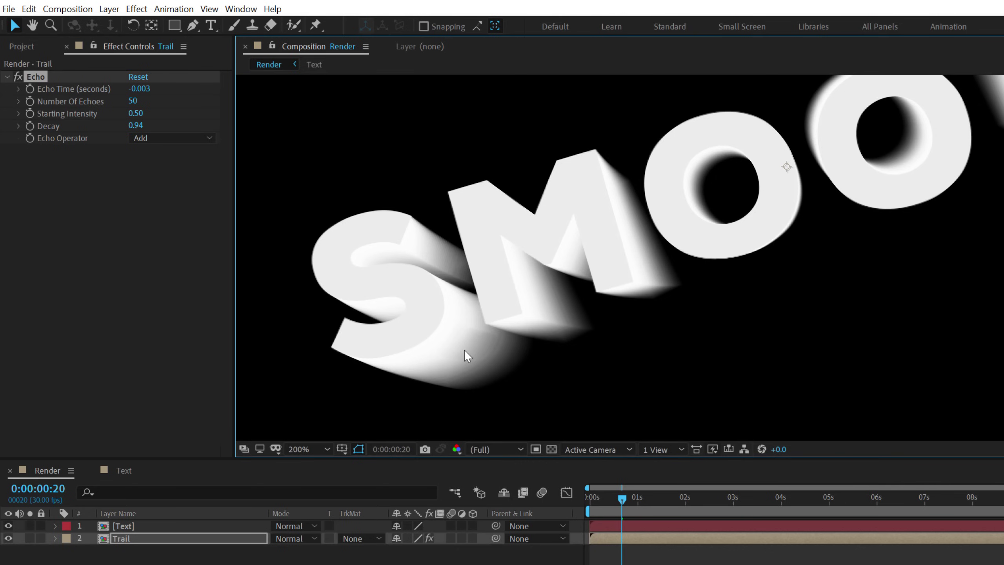
Add Gaussian Blur to Trail, trying Blurriness 2 and 5 before settling on 3.
click(173, 540)
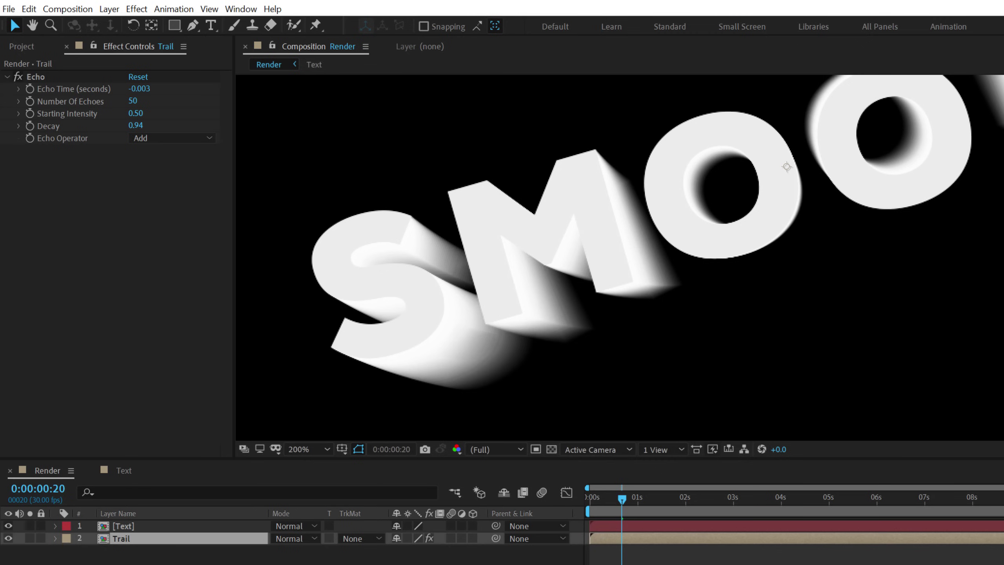
drag(232, 205, 220, 207)
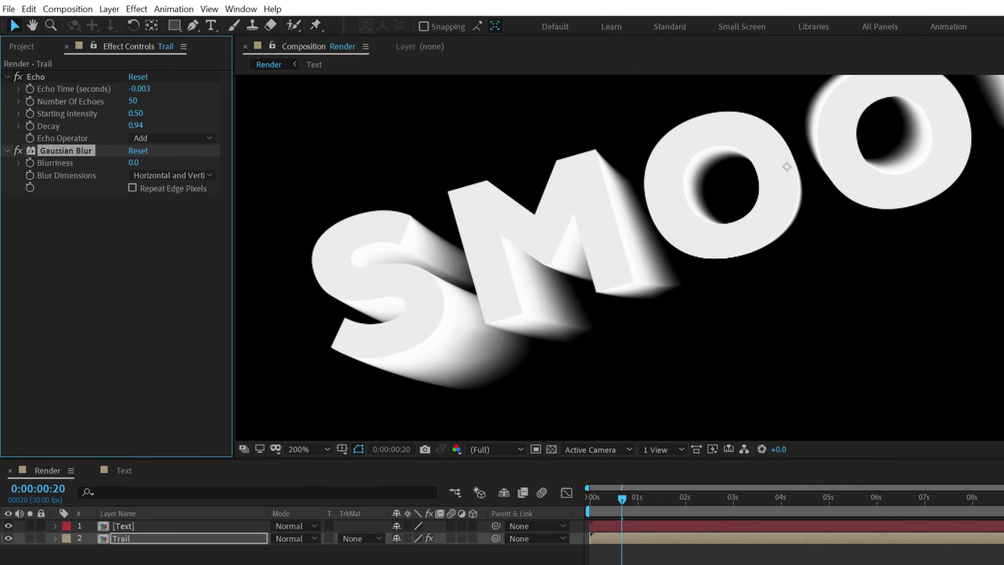
click(134, 163)
text(2)
key(Return)
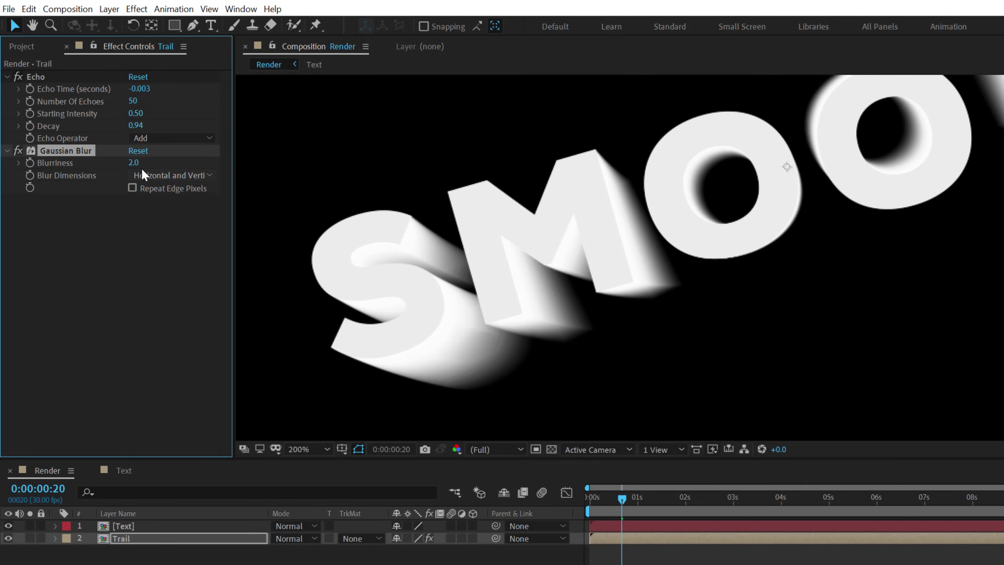
click(135, 162)
text(5)
key(Return)
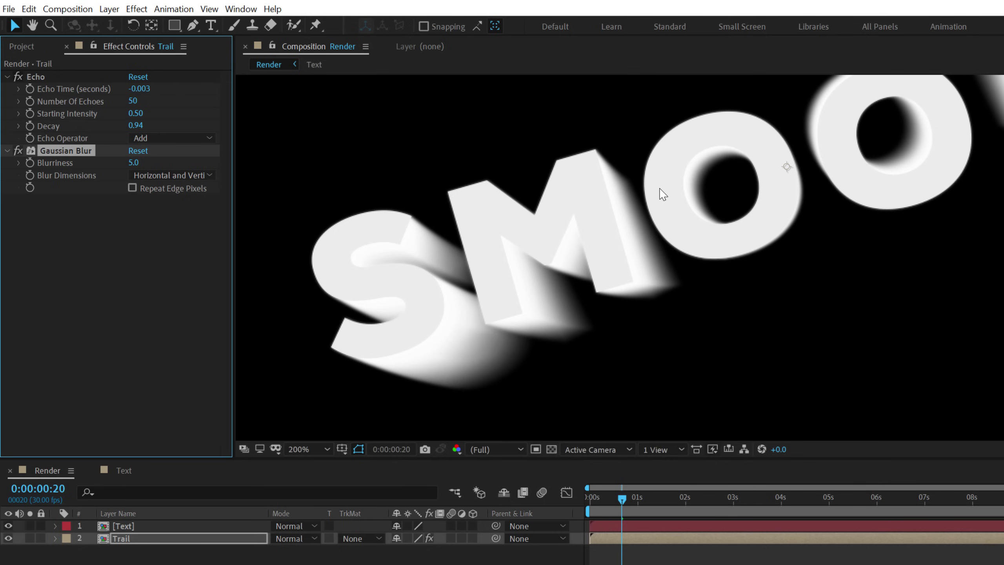
click(136, 163)
text(3)
key(Return)
key(comma)
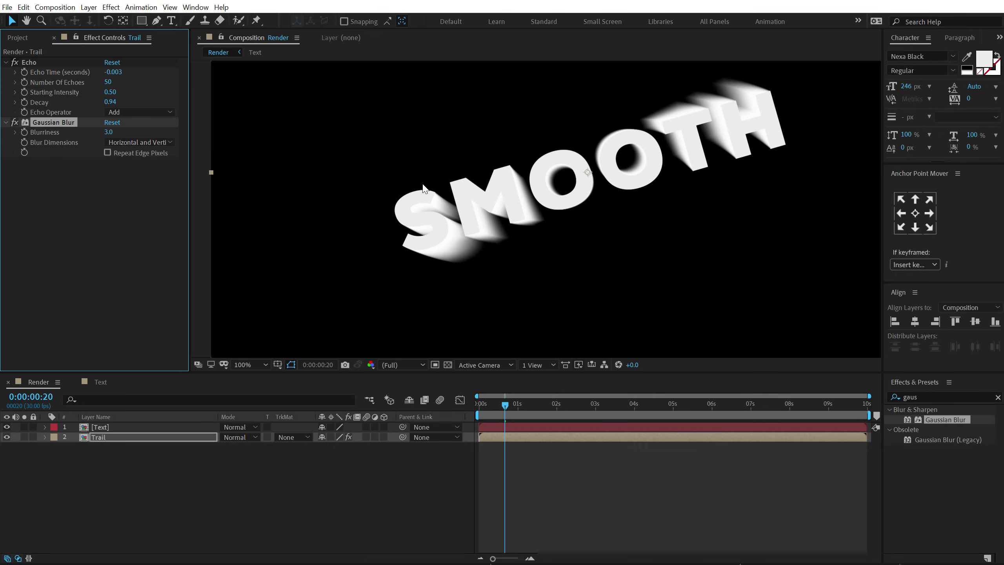
Apply Colorama to the Trail layer and set its Output Cycle palette to Sepia 1.
double_click(948, 392)
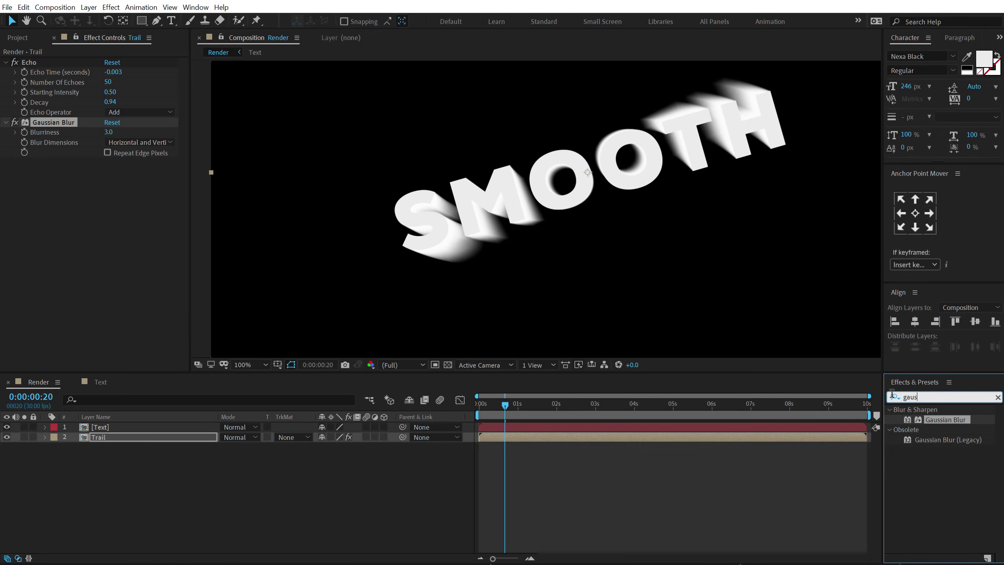
text(colora)
double_click(936, 421)
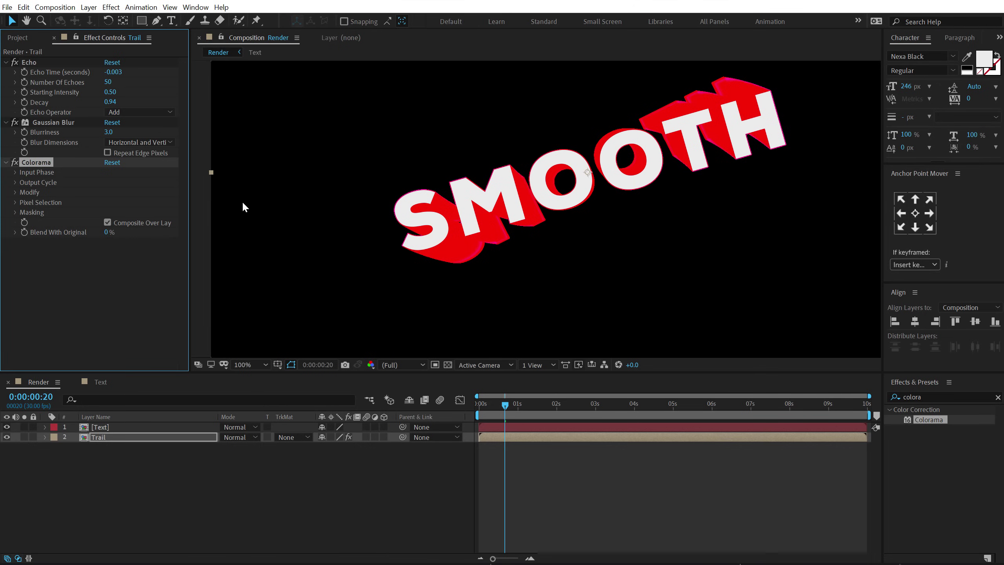
click(15, 182)
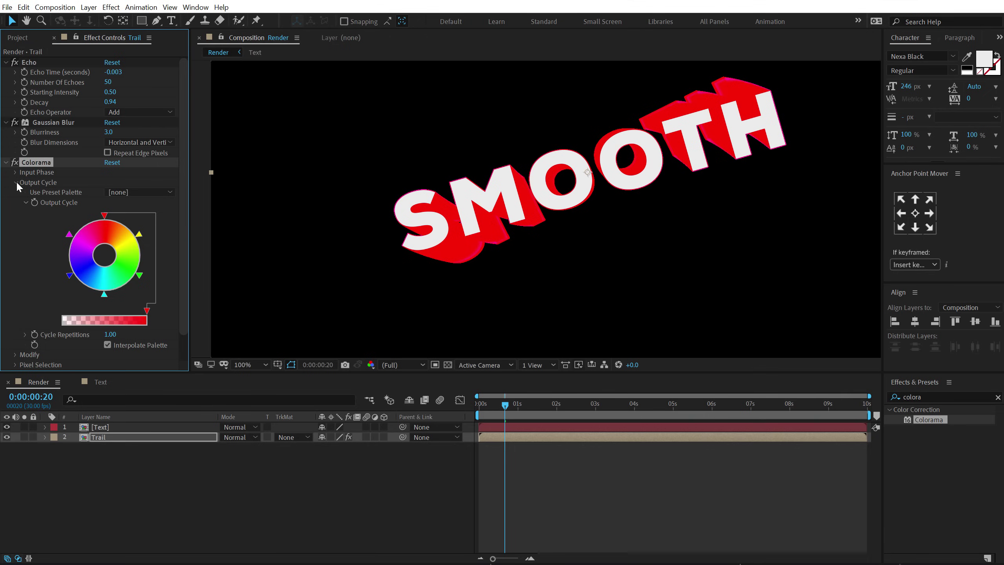
click(172, 188)
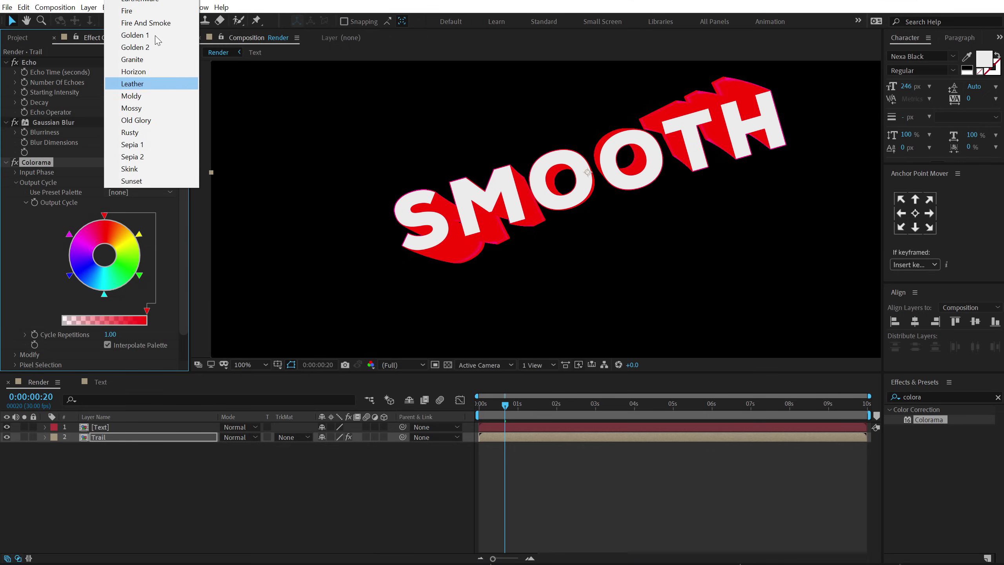
click(136, 106)
click(162, 192)
click(143, 146)
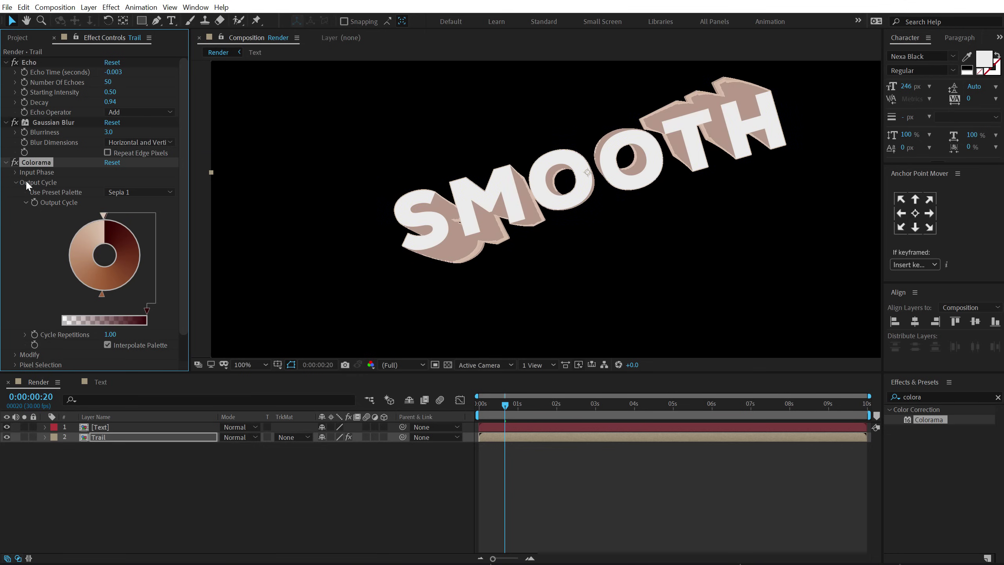
Set Colorama's Get Phase From to Alpha on the Trail layer.
click(16, 173)
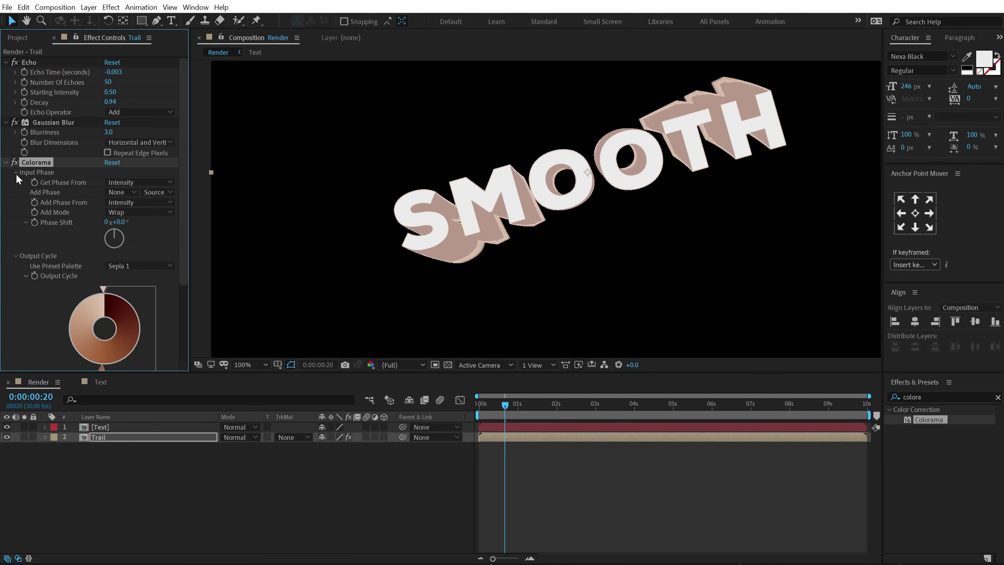
click(145, 183)
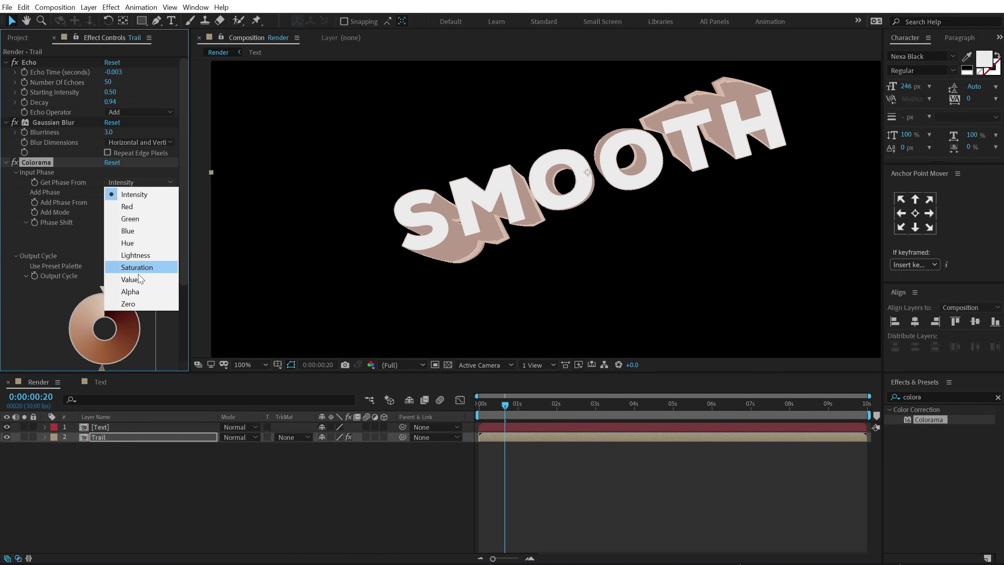
click(138, 292)
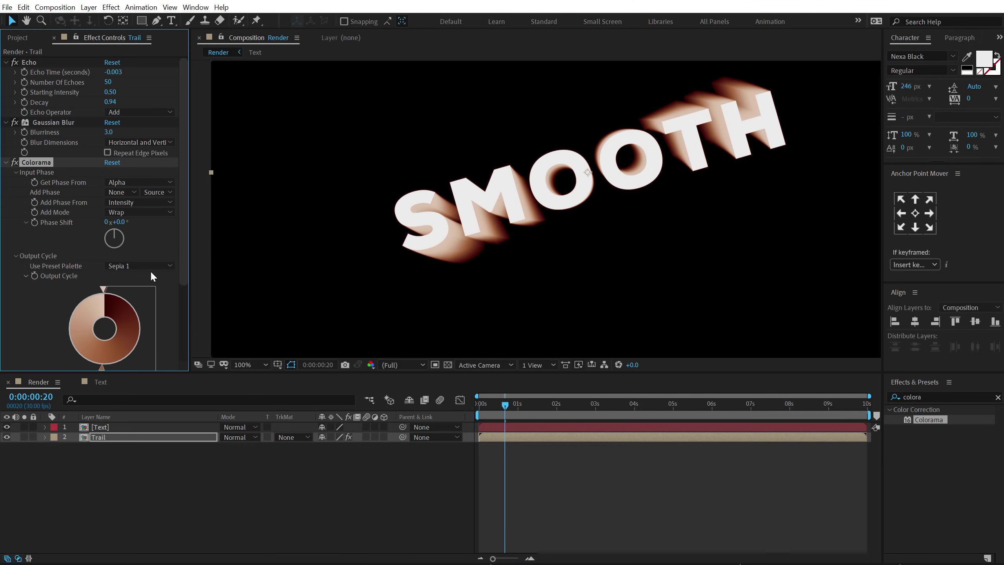
Try the Deep Ocean and Leather palettes, then set the preset palette to Ramp Red.
click(166, 266)
click(141, 60)
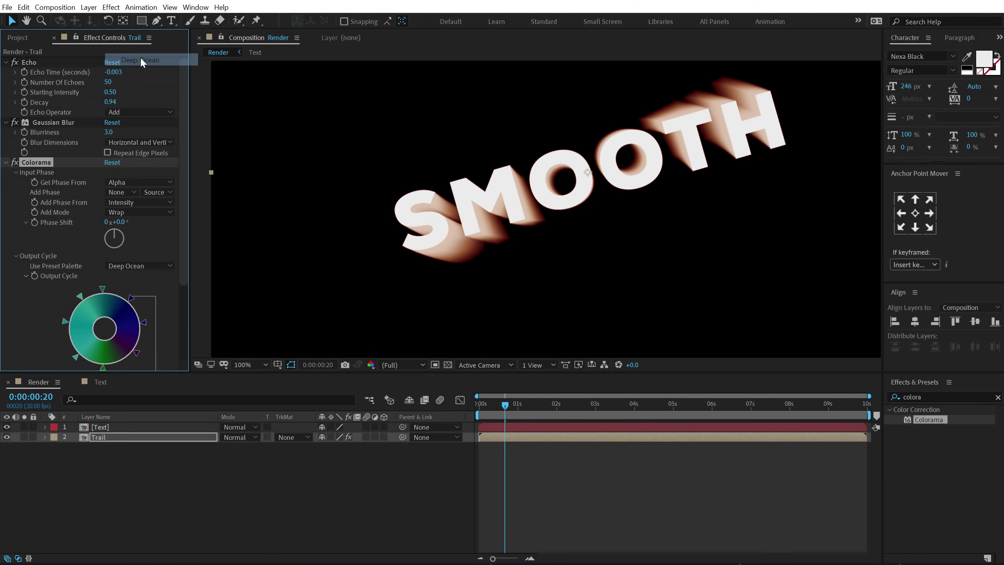
click(176, 265)
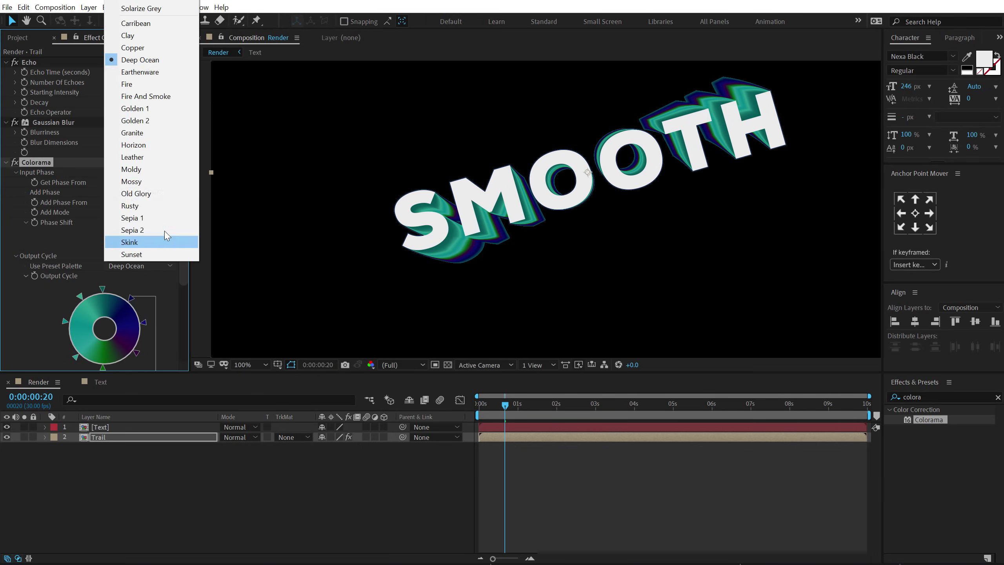
click(142, 155)
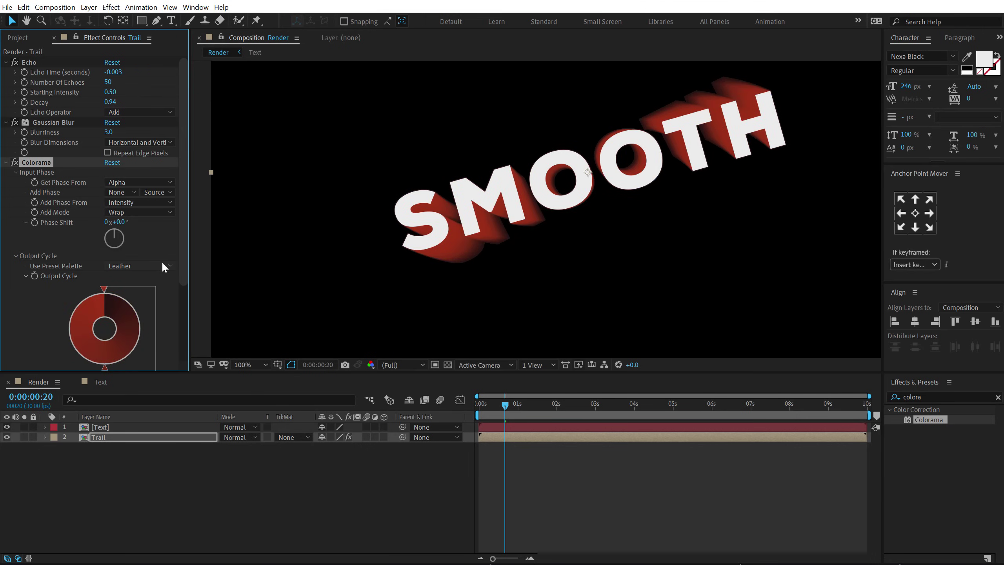
scroll(187, 234, down, 3)
click(171, 201)
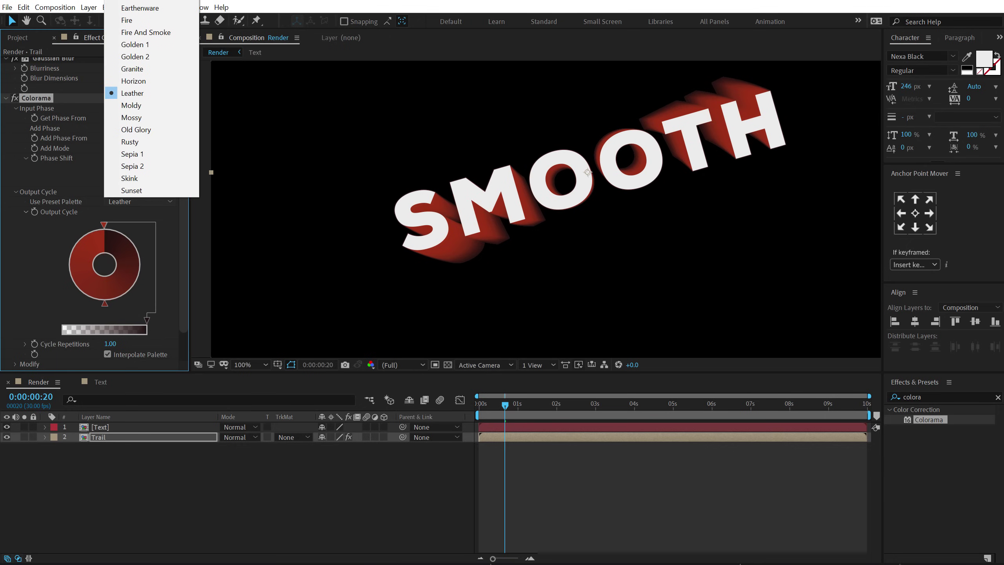
key(Return)
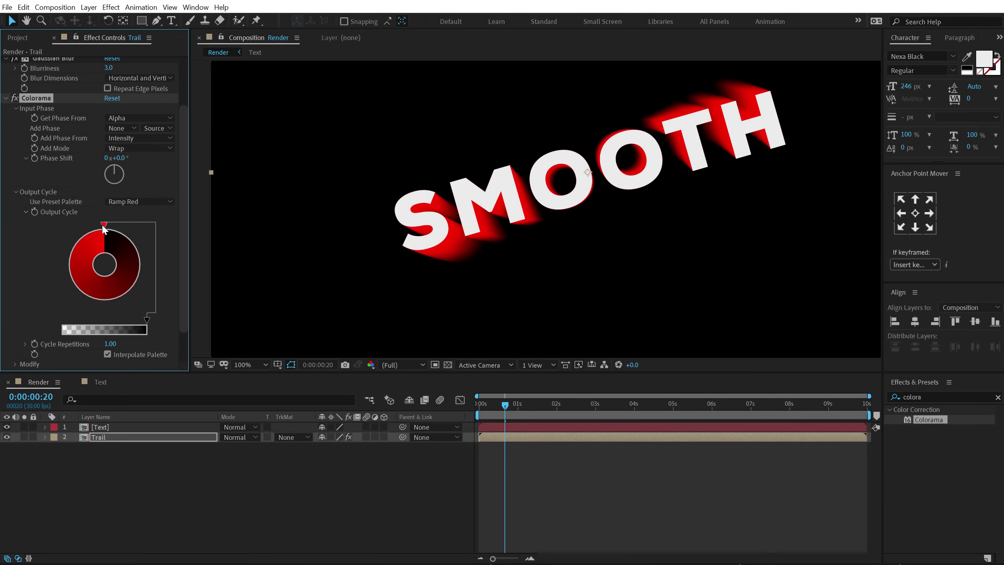
Change Colorama's Output Cycle colour to a hot pink (Hue 228, Lum 140).
double_click(103, 225)
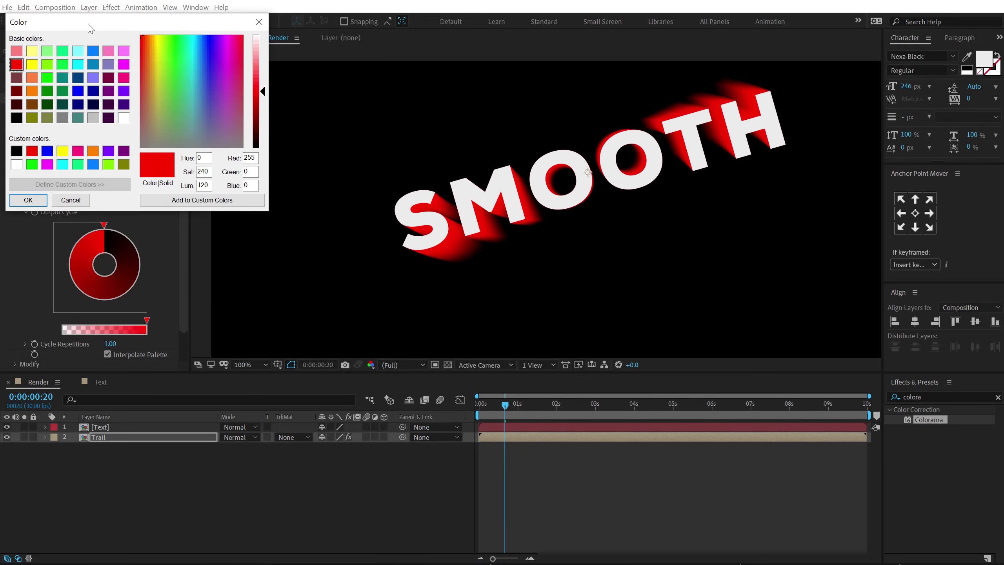
drag(92, 25, 103, 26)
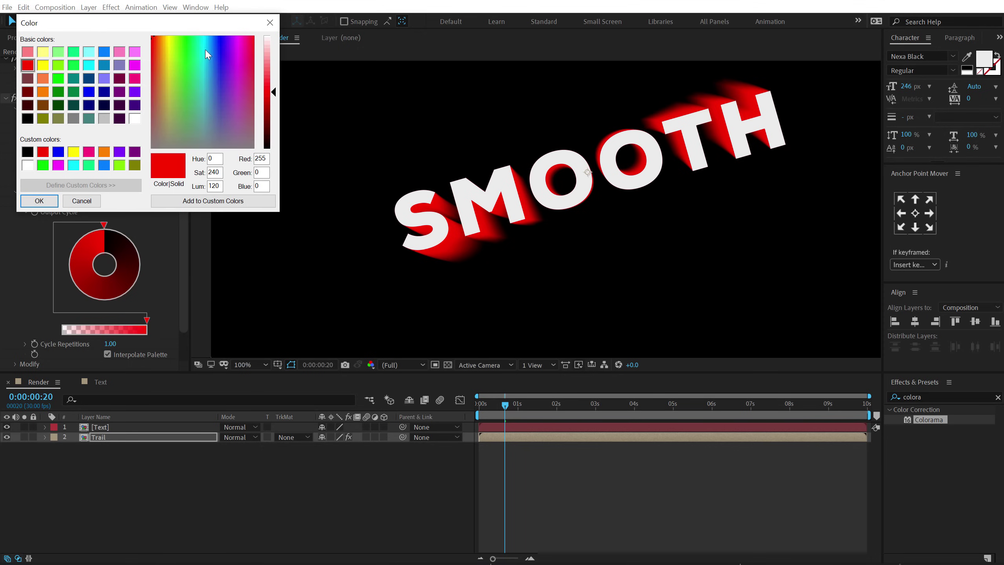
drag(242, 42, 251, 36)
click(271, 84)
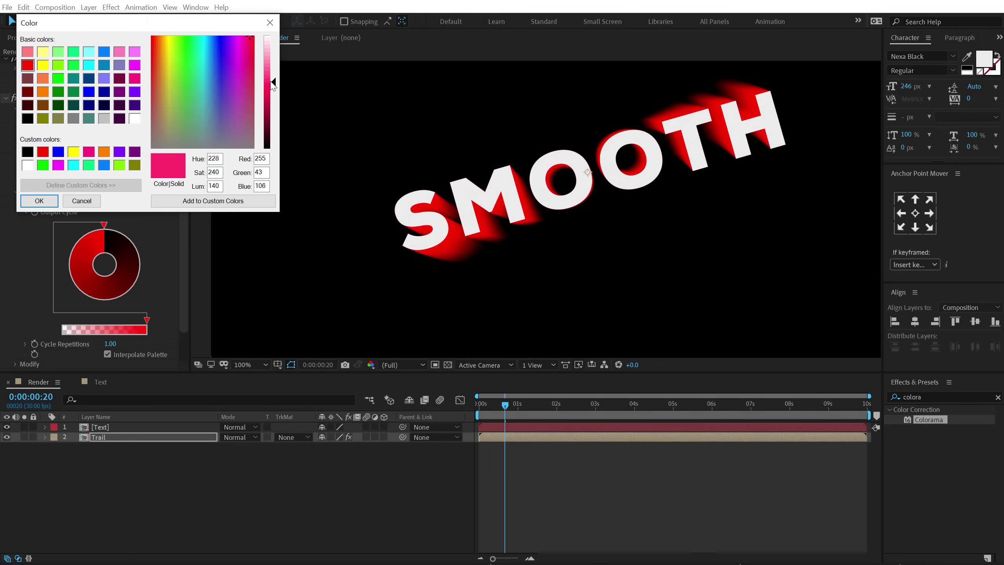
click(41, 200)
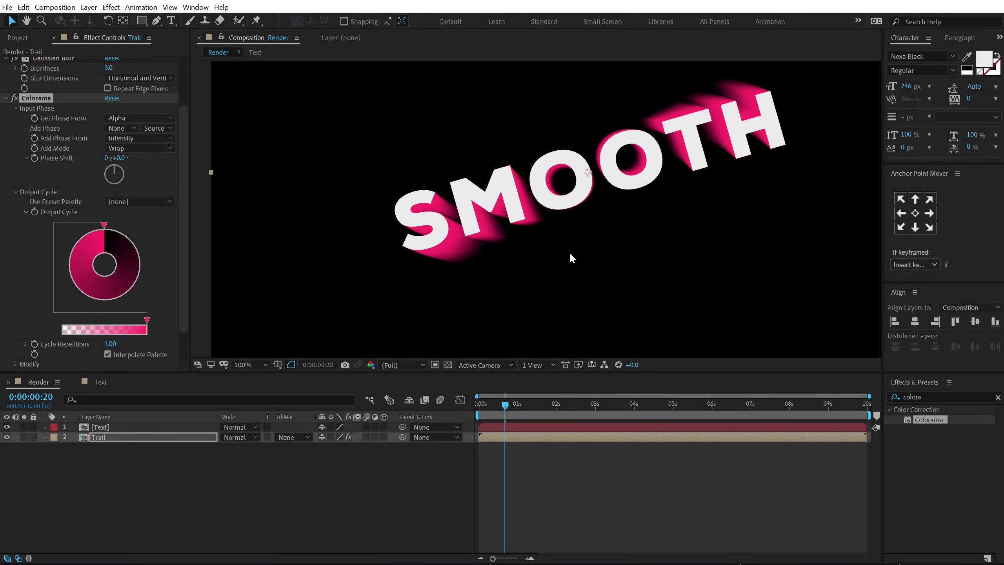
Apply a Fill effect to the Text layer.
click(106, 427)
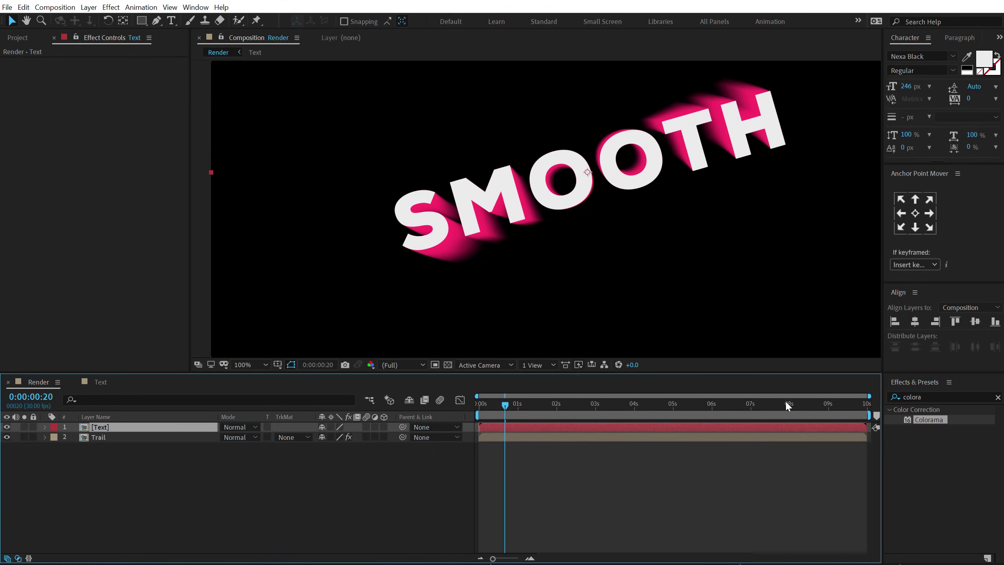
click(912, 394)
text(fi)
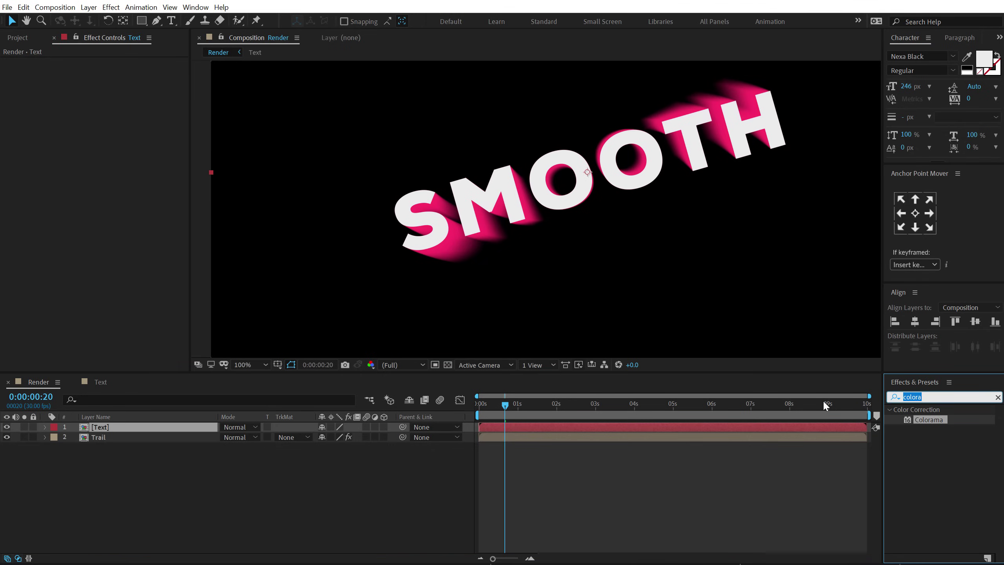
text(ll)
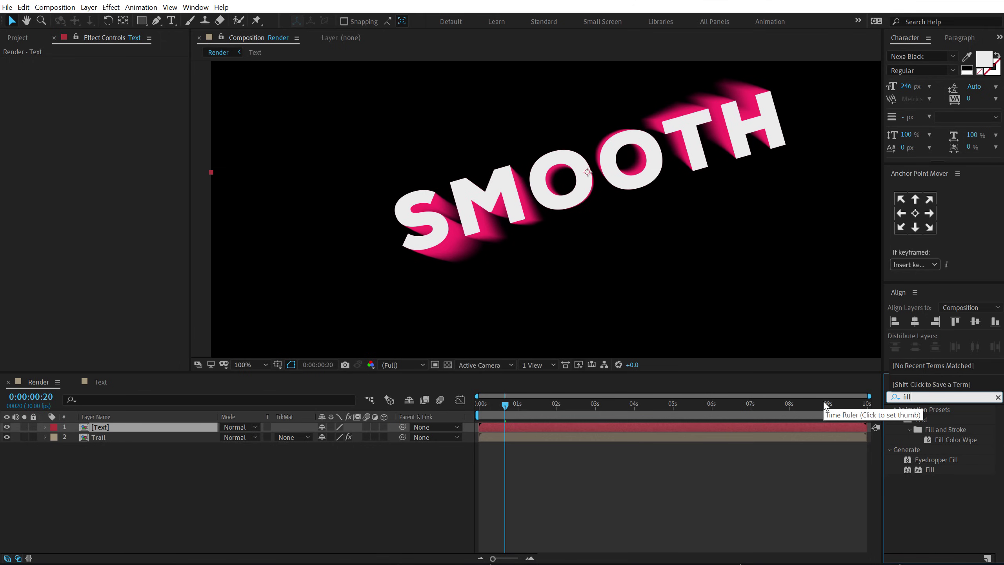
click(932, 469)
double_click(932, 470)
Set the Fill colour to a pale pink sampled from the trail.
click(126, 93)
click(474, 247)
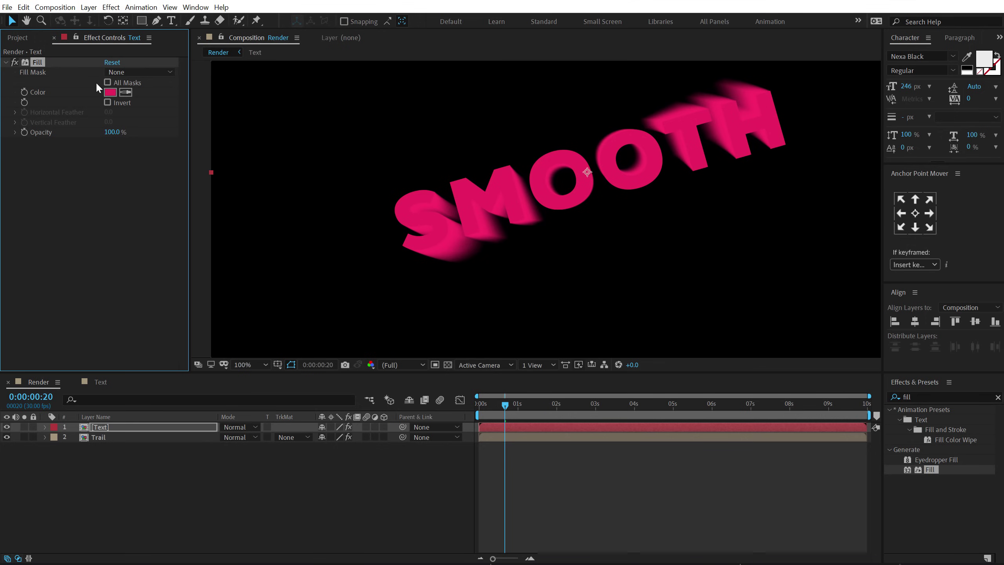
click(114, 90)
drag(444, 107, 439, 73)
drag(515, 60, 459, 73)
mouse_move(365, 107)
mouse_down()
mouse_move(356, 92)
mouse_move(346, 95)
mouse_up()
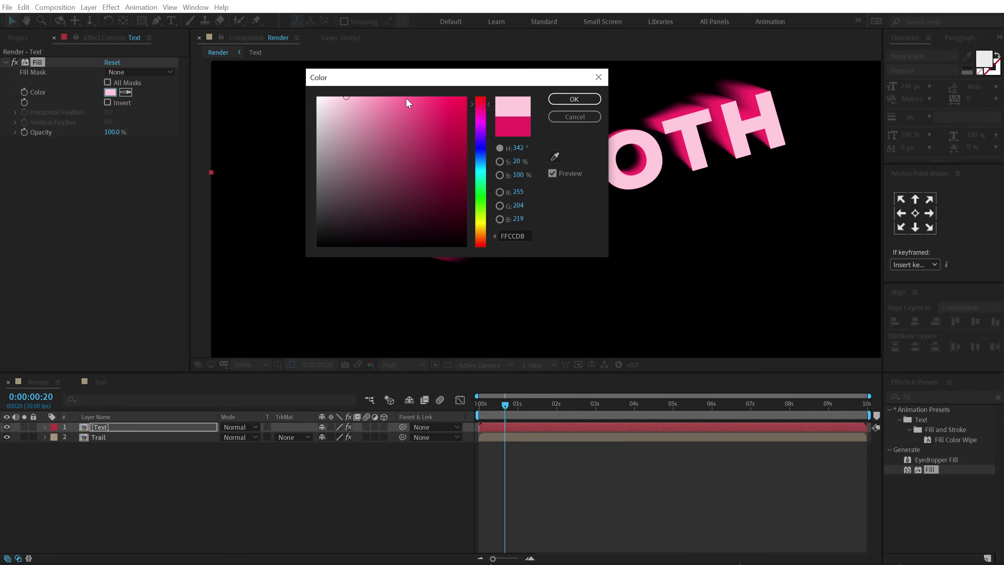
click(573, 99)
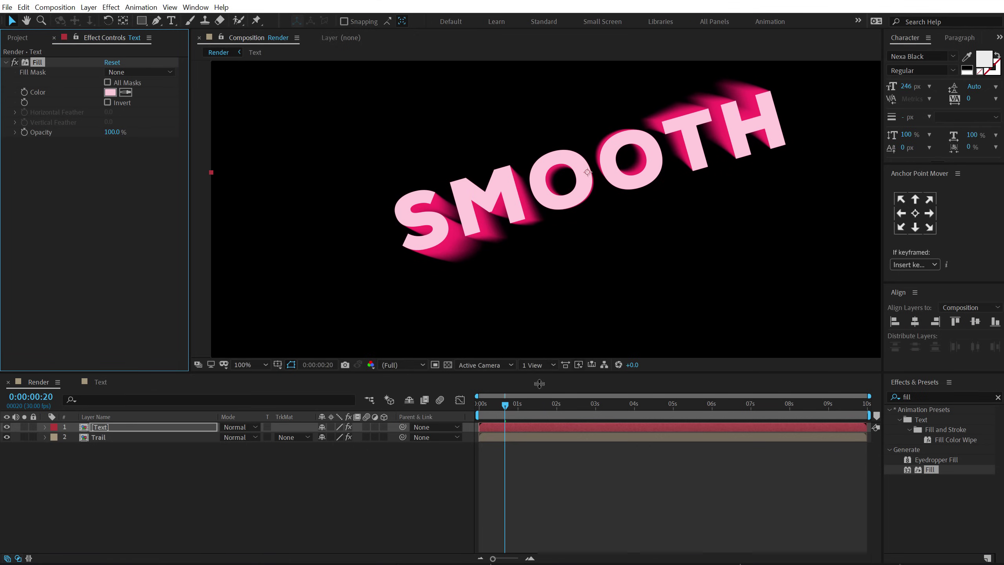
Scrub through the animation and park the current time at frame 23.
mouse_move(505, 405)
mouse_down()
mouse_move(514, 405)
mouse_move(499, 404)
mouse_up()
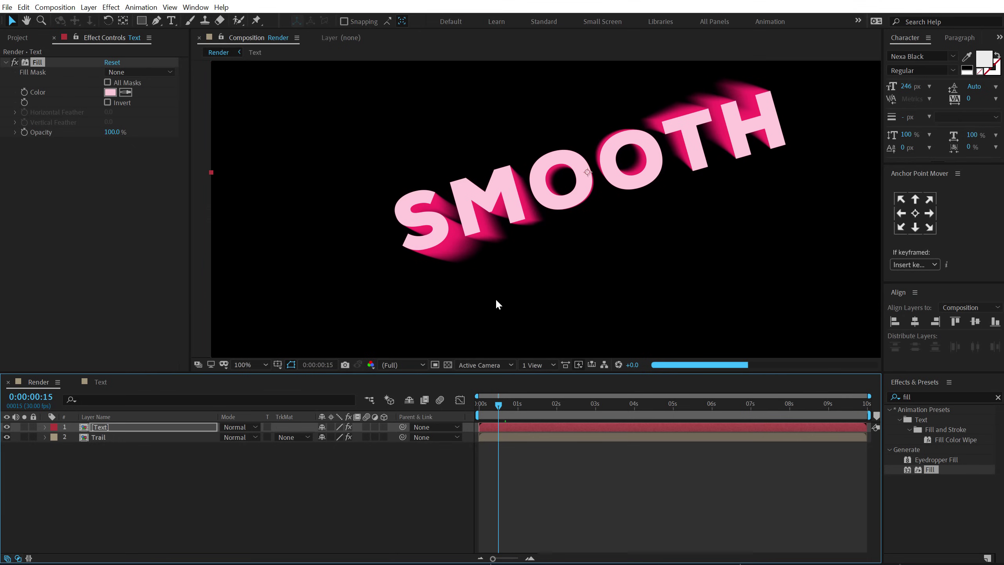
scroll(496, 301, down, 1)
scroll(500, 311, up, 1)
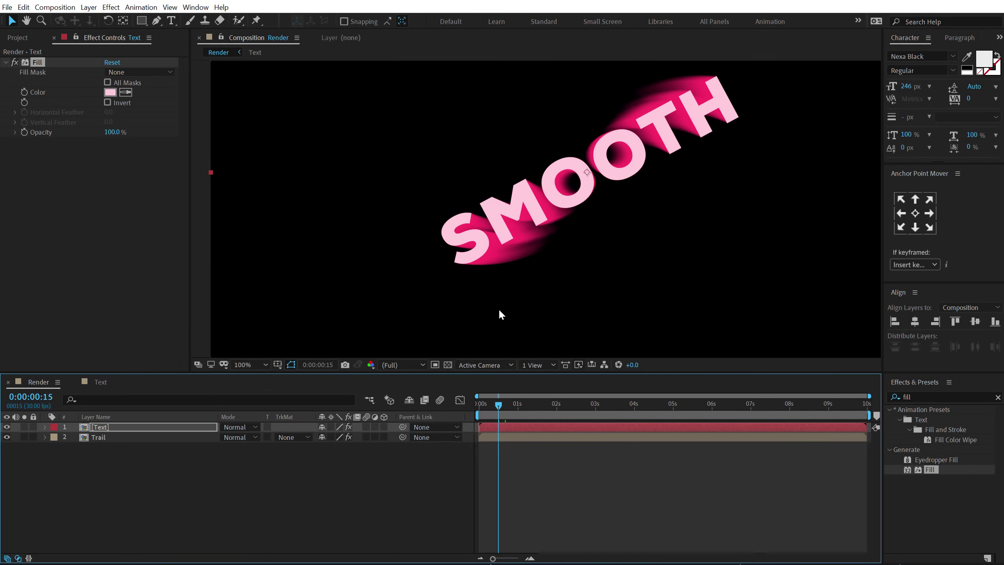
click(519, 404)
scroll(528, 293, down, 1)
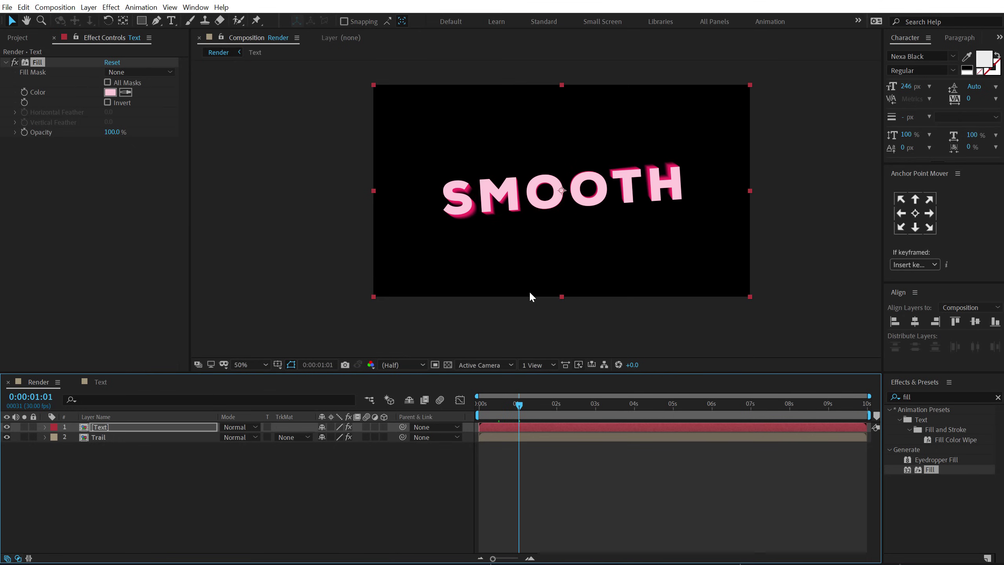
click(508, 404)
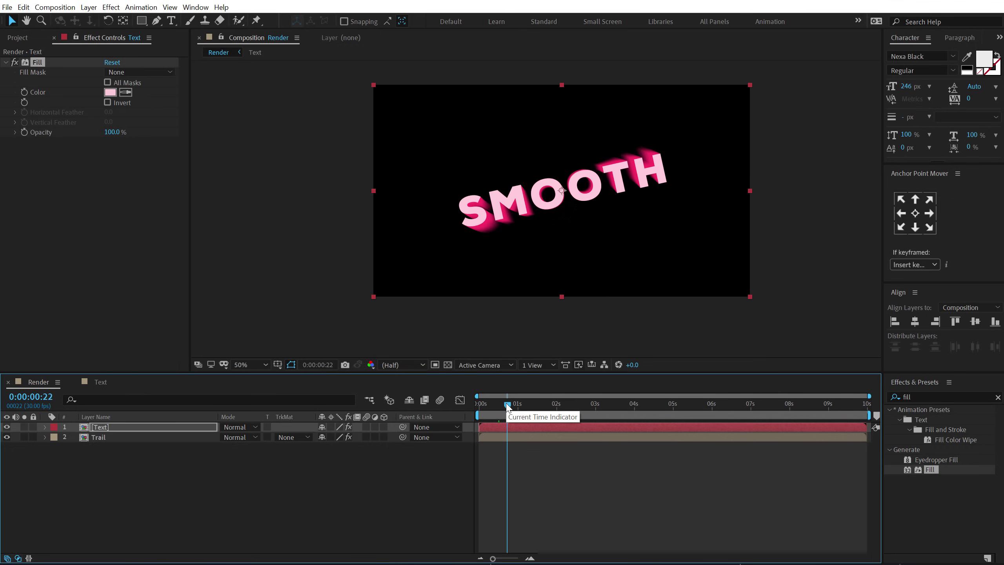
click(498, 404)
click(491, 405)
click(501, 404)
click(514, 405)
click(509, 403)
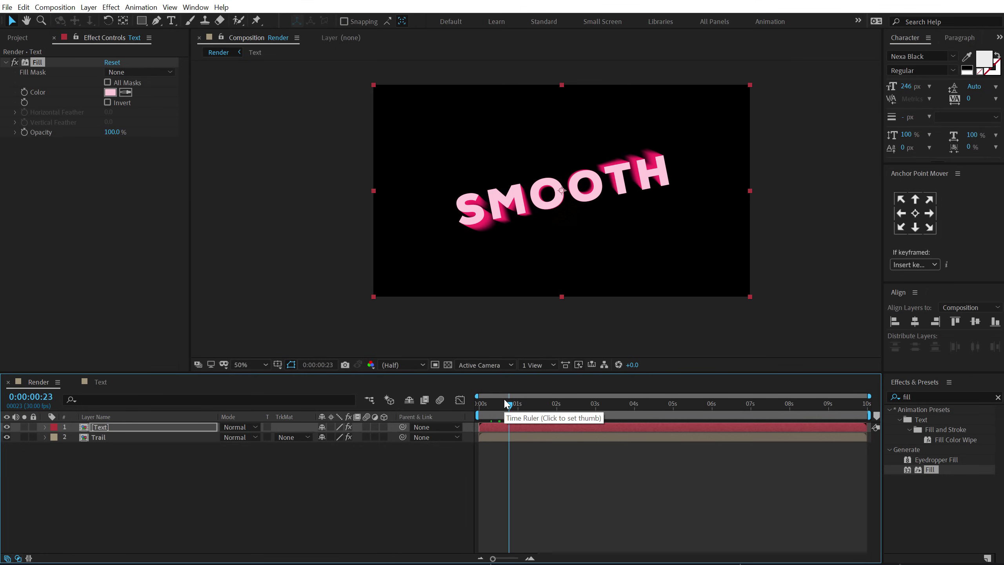
View the composition at 100% zoom.
key(slash)
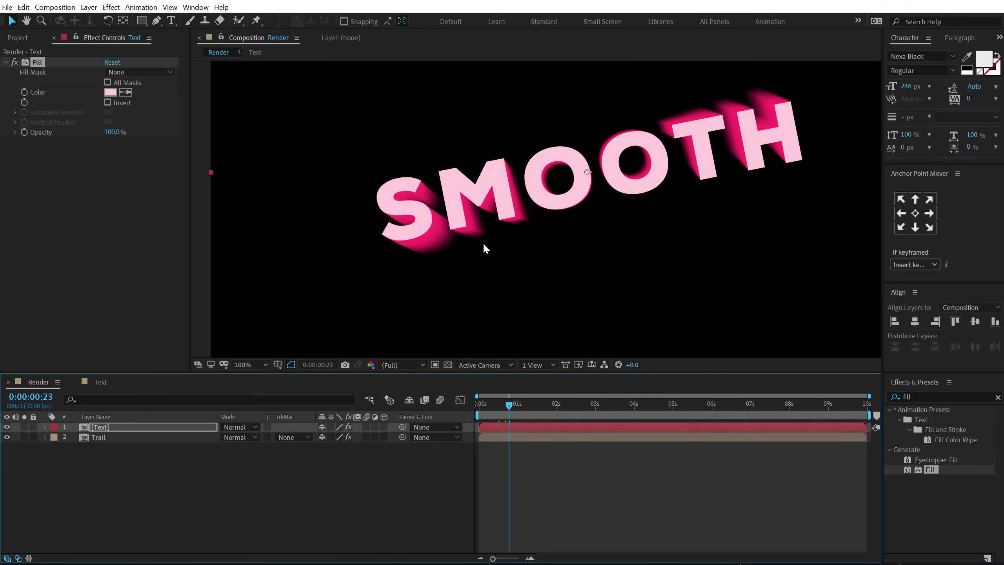
key(comma)
key(period)
On the Trail layer, turn off Colorama's Composite Over Layer and Modify Alpha.
click(101, 437)
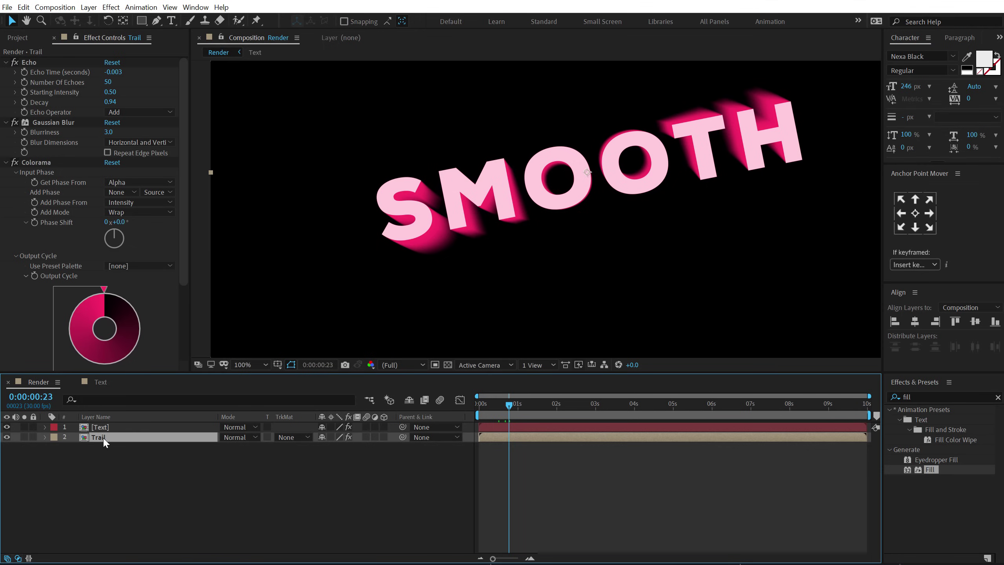
scroll(183, 183, down, 5)
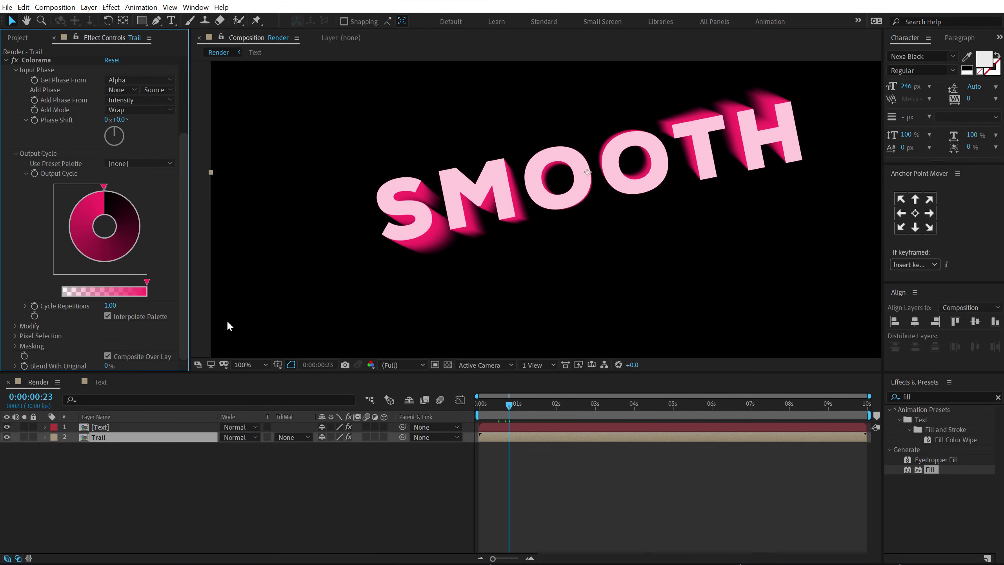
drag(191, 315, 239, 323)
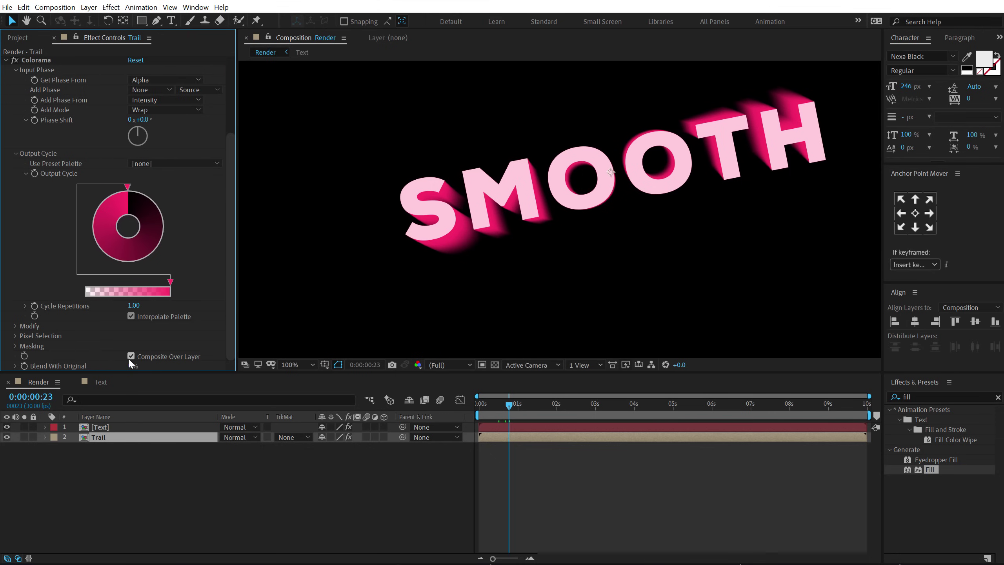
click(131, 356)
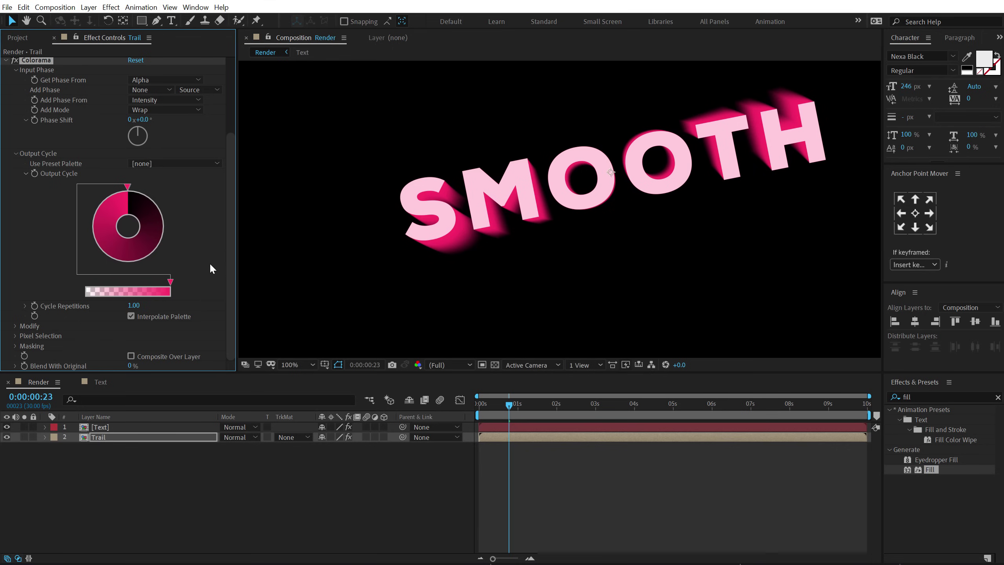
click(15, 326)
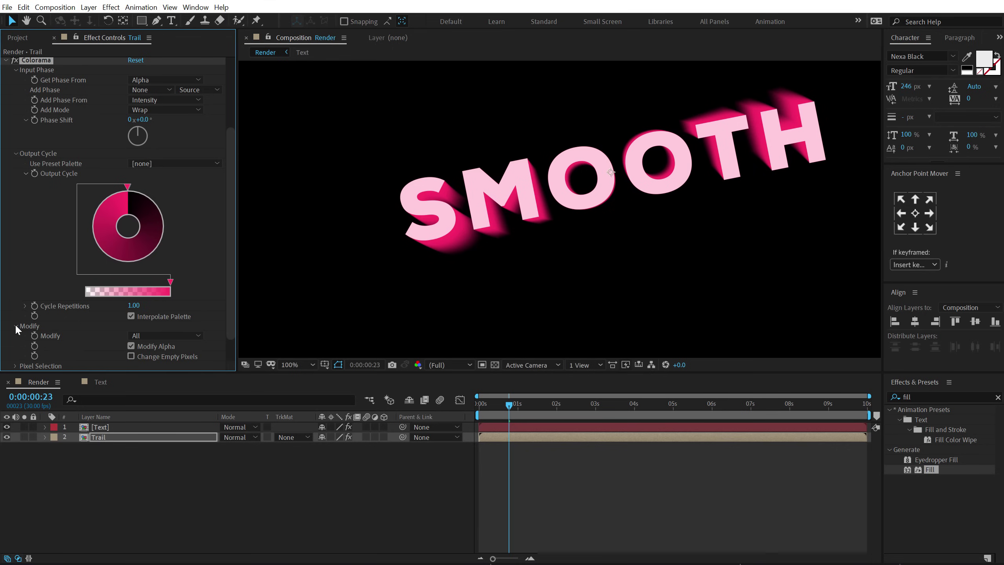
click(131, 346)
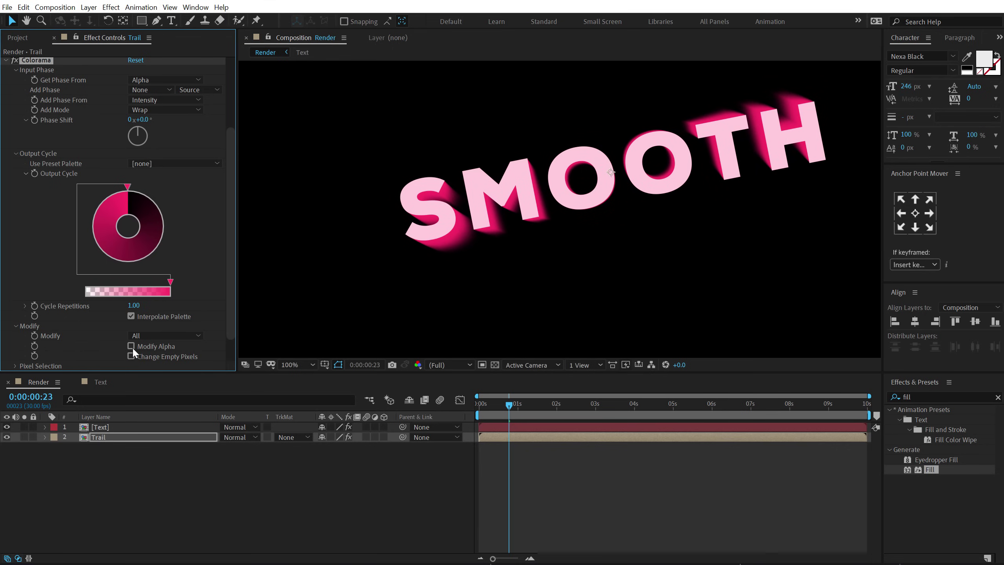
click(104, 441)
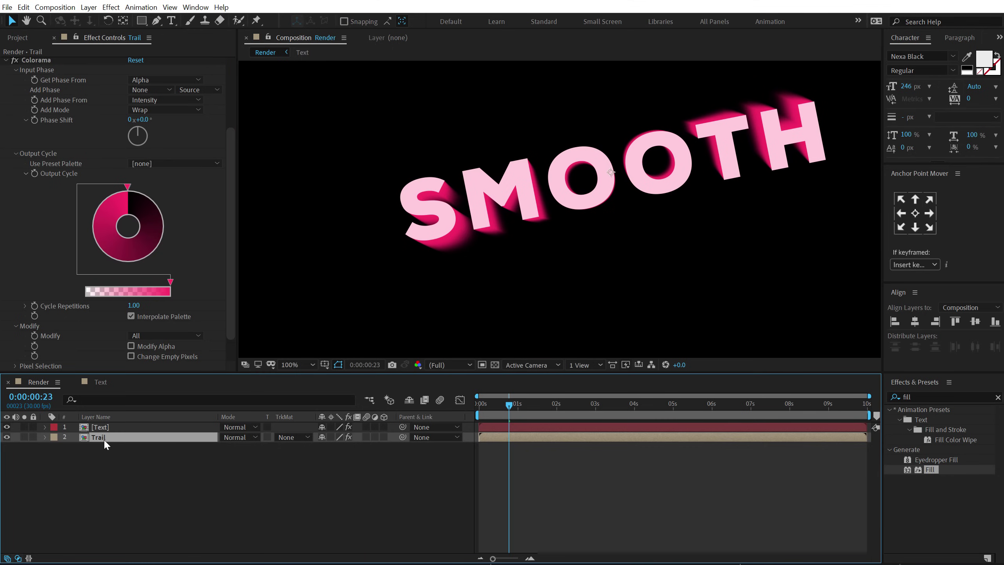
Duplicate the Trail layer below the original and rename it Long Trail.
key(ctrl+d)
mouse_move(103, 438)
mouse_down()
mouse_move(110, 470)
mouse_move(102, 445)
mouse_up()
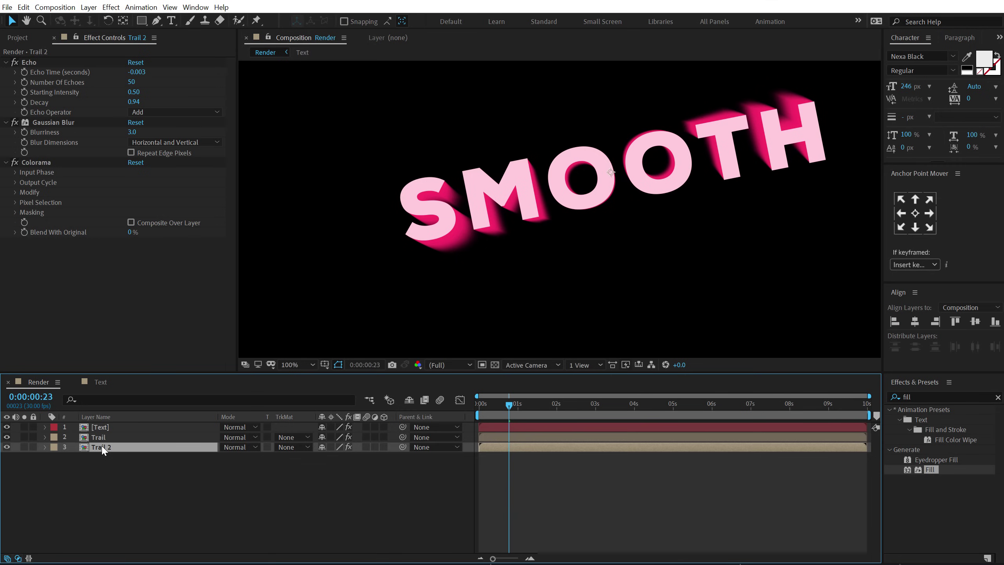
key(Return)
text(Long)
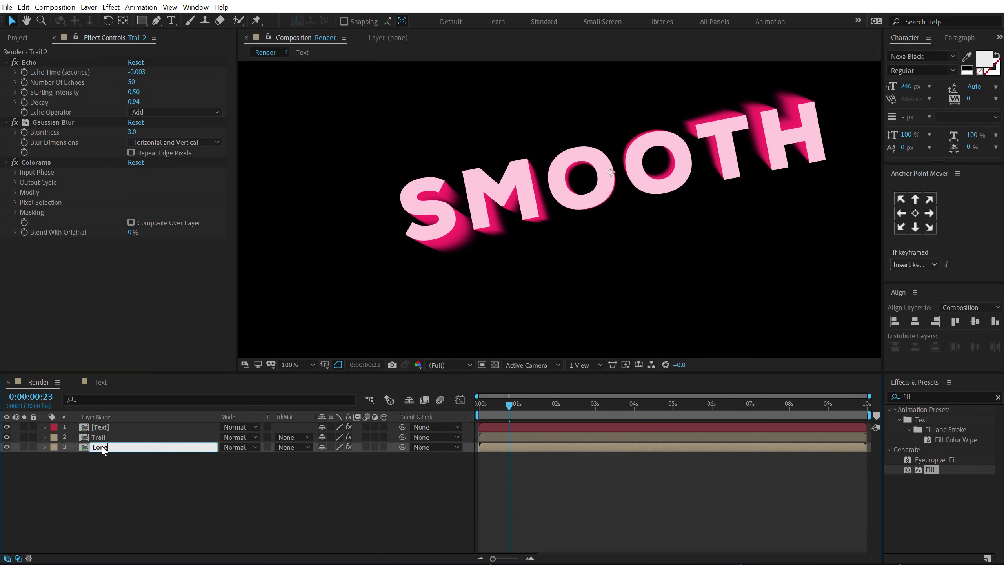
text( Trail)
key(Return)
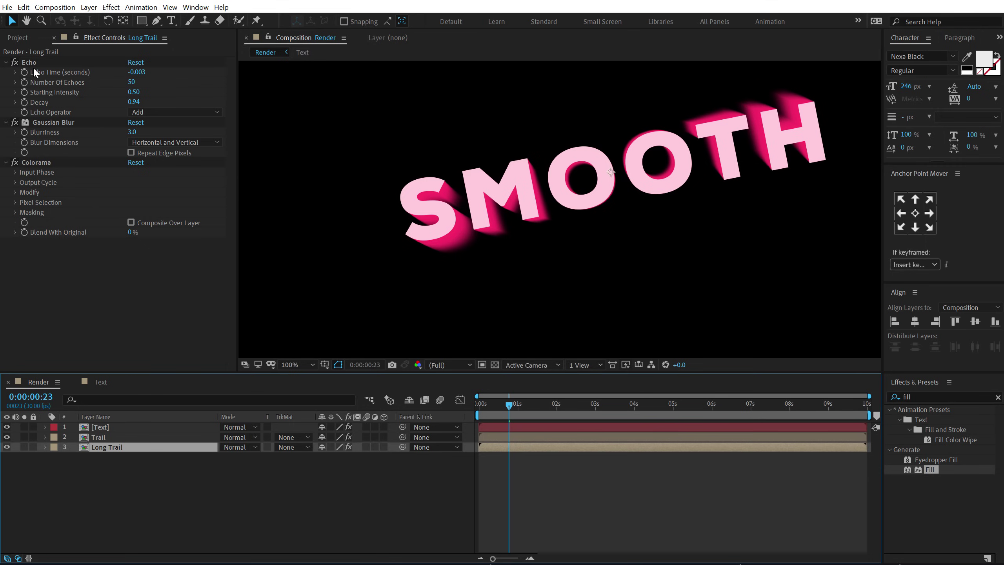
Set Echo Time -0.010, 150 echoes, Starting Intensity 0.15 and Blurriness 15.0.
click(138, 73)
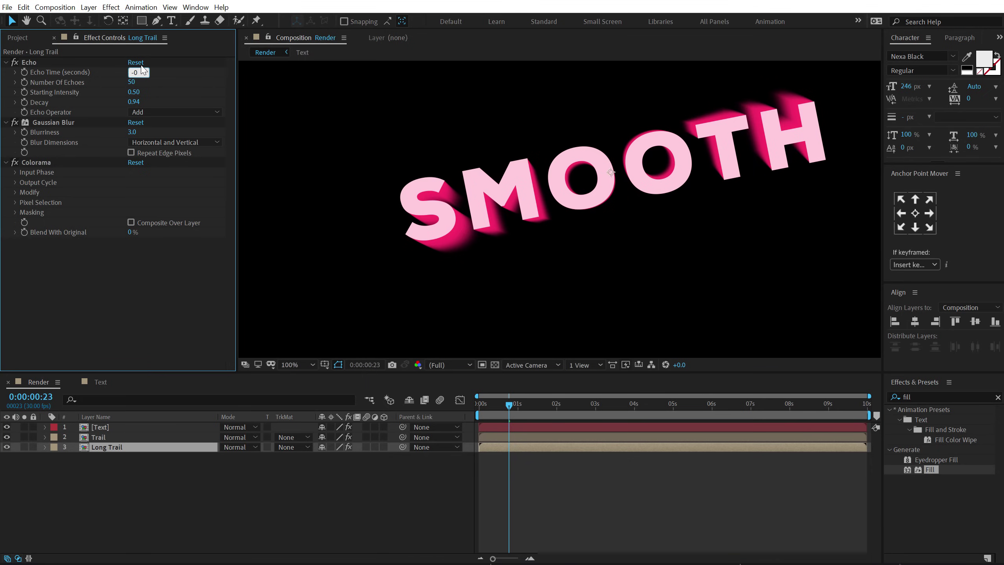
text(-0.01)
key(Return)
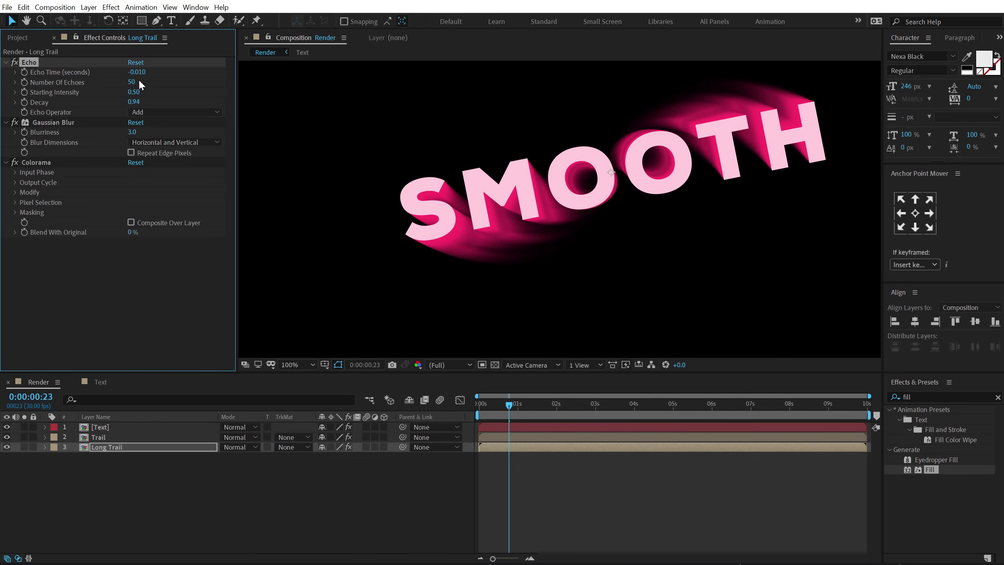
click(130, 82)
text(150)
key(Return)
click(134, 92)
text(0.15)
key(Return)
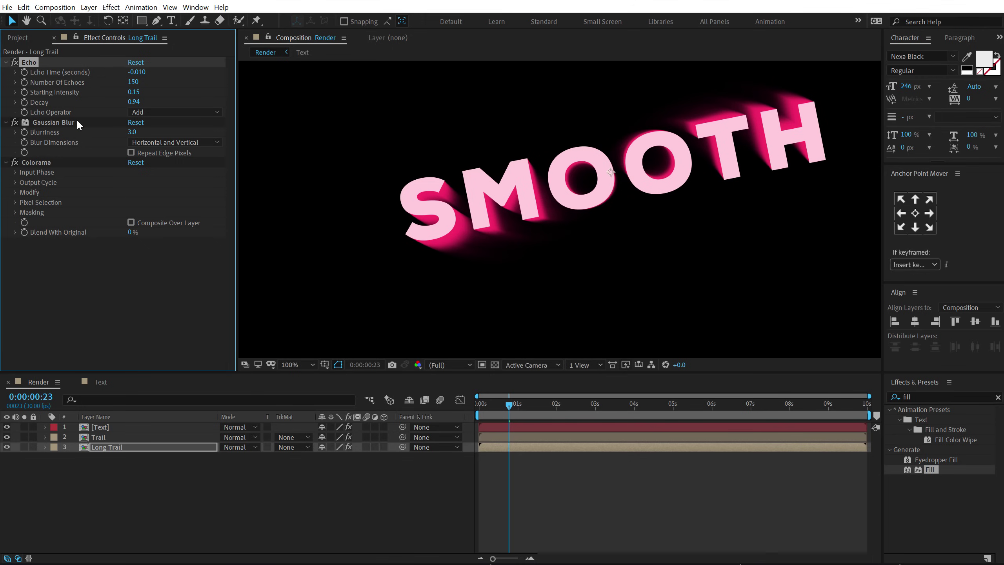
click(132, 132)
text(15)
key(Return)
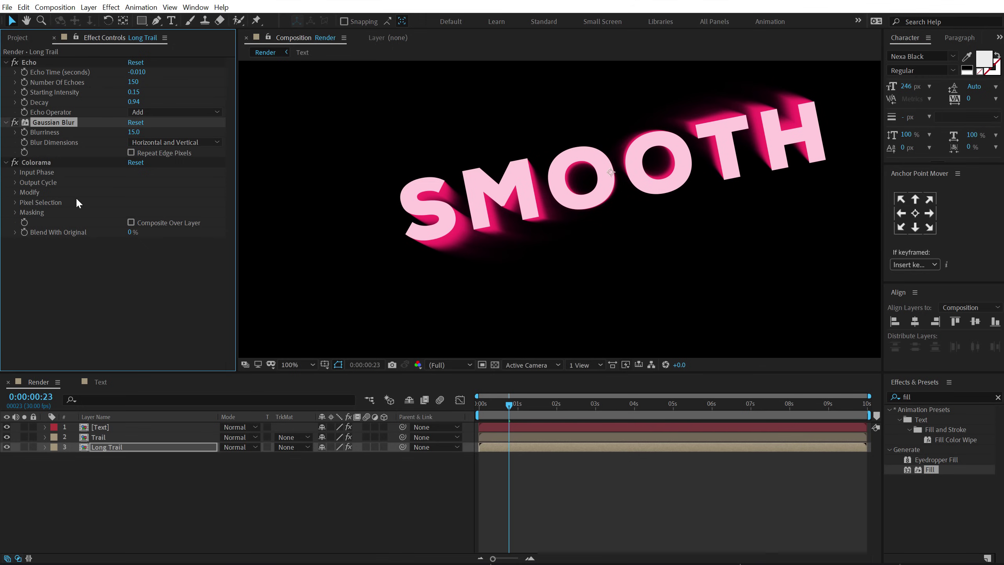
Remove the black Output Cycle marker so Long Trail's colour cycle is solid pink.
click(16, 182)
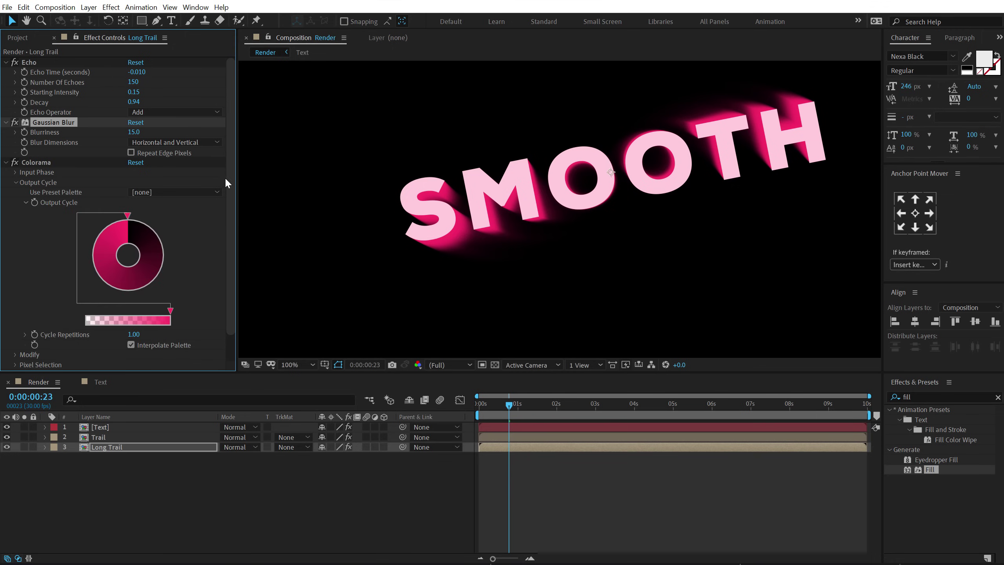
scroll(224, 248, down, 2)
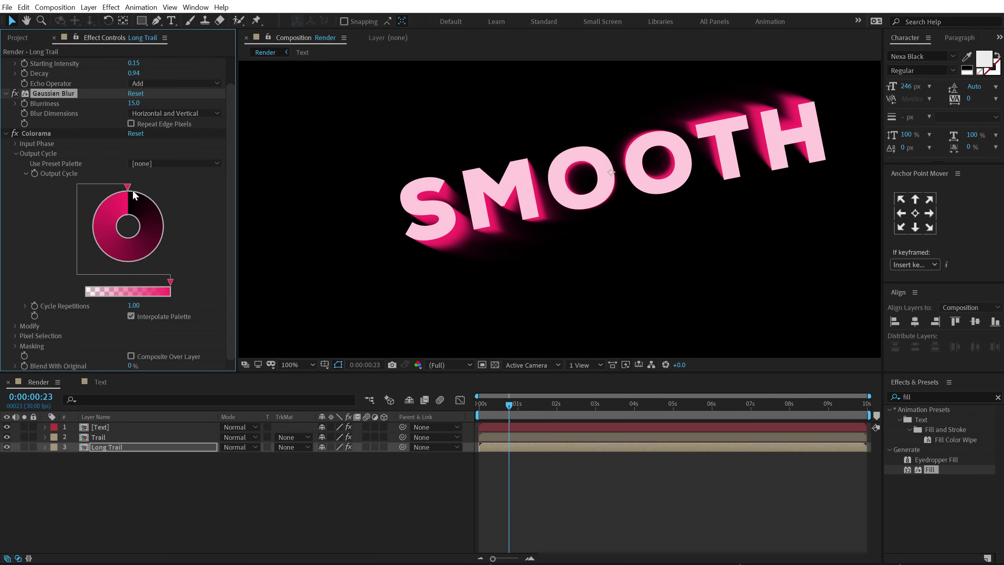
drag(127, 187, 89, 214)
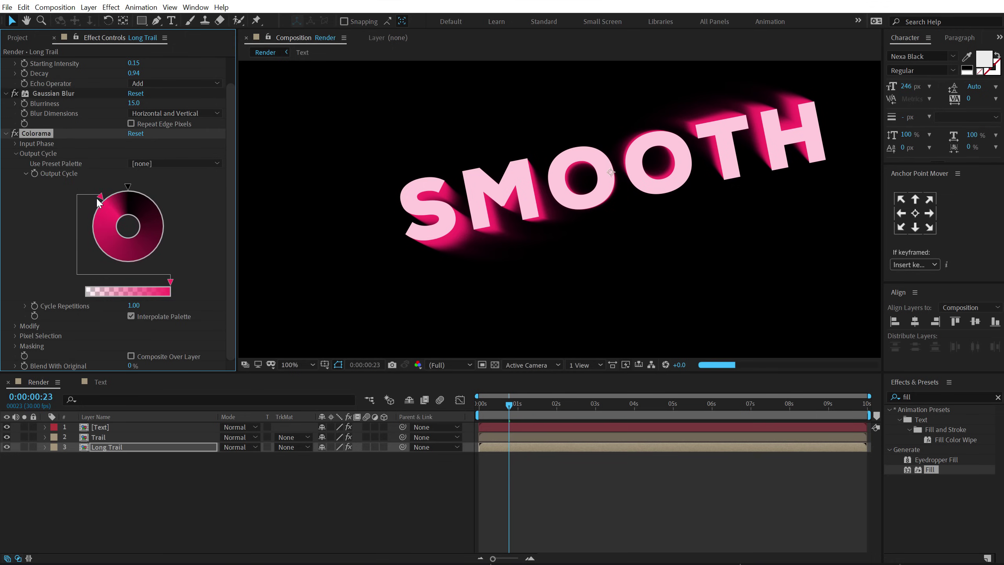
click(129, 187)
drag(128, 189, 86, 155)
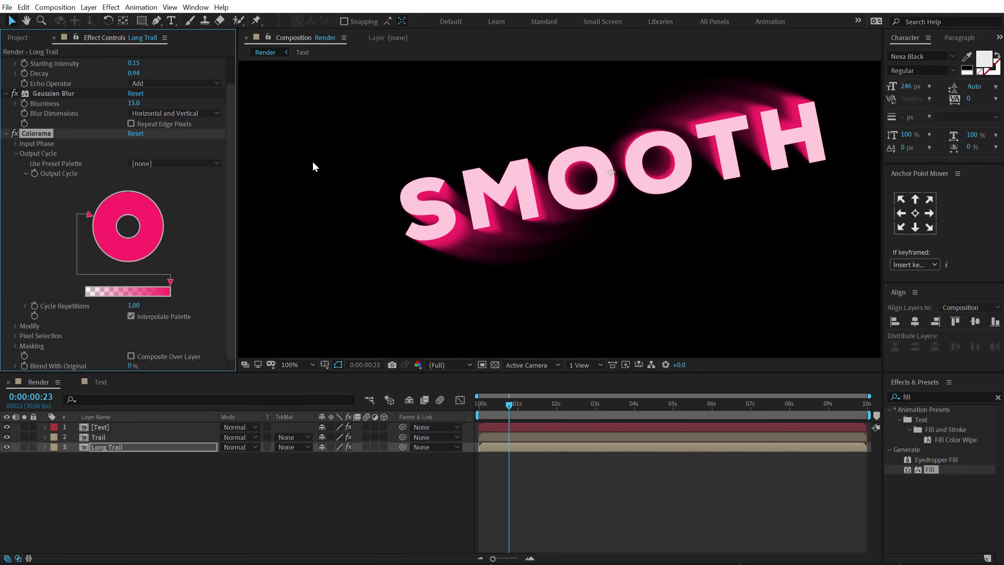
Duplicate Long Trail at frame 27 and raise the copy's Echo Decay to 0.96.
click(97, 447)
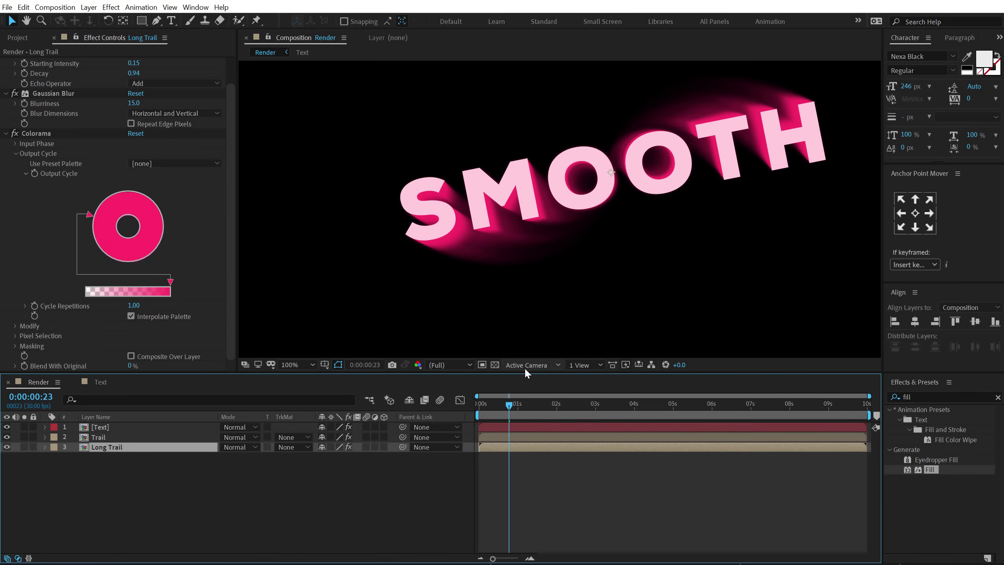
click(514, 404)
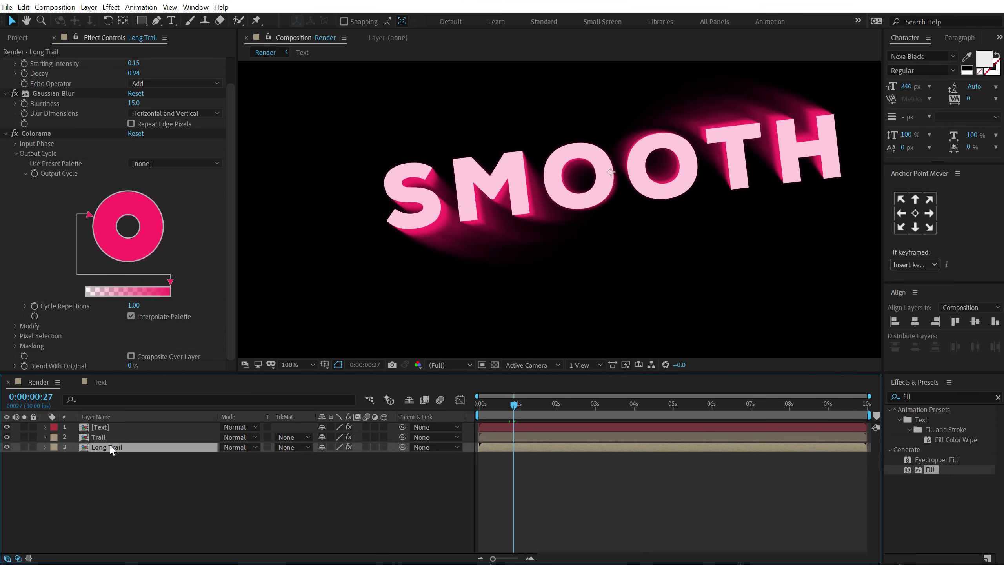
key(ctrl+d)
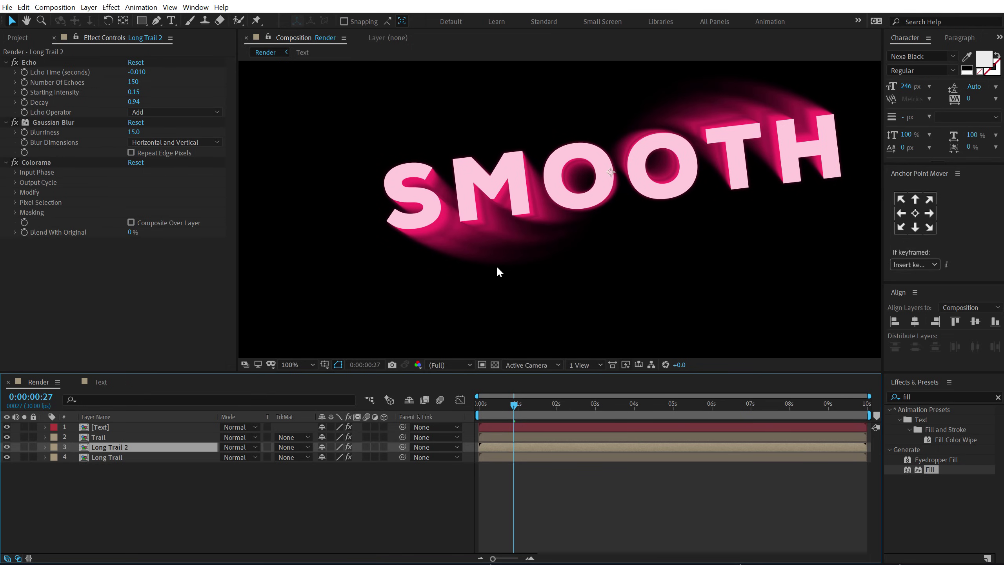
click(134, 103)
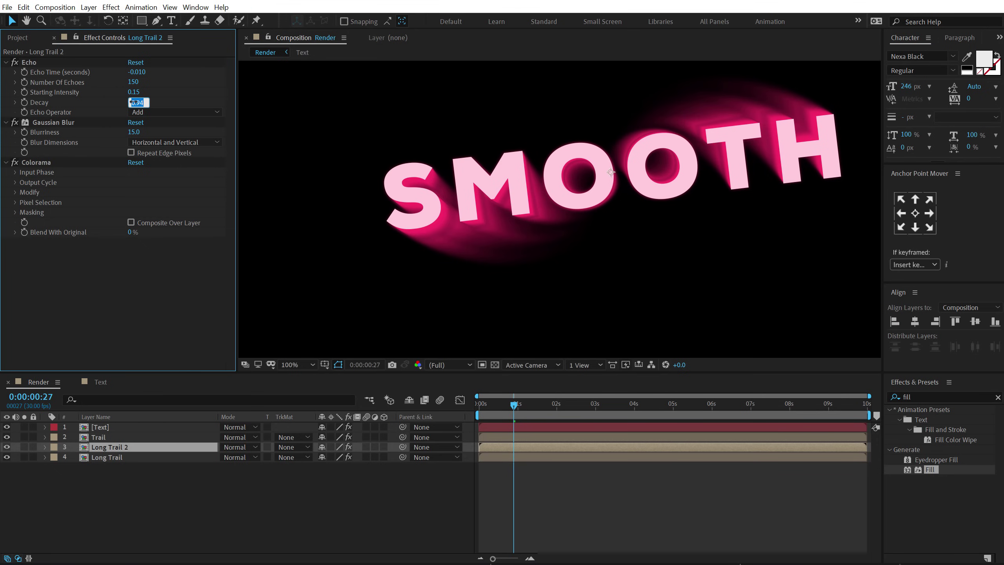
key(BackSpace)
text(0.96)
key(Return)
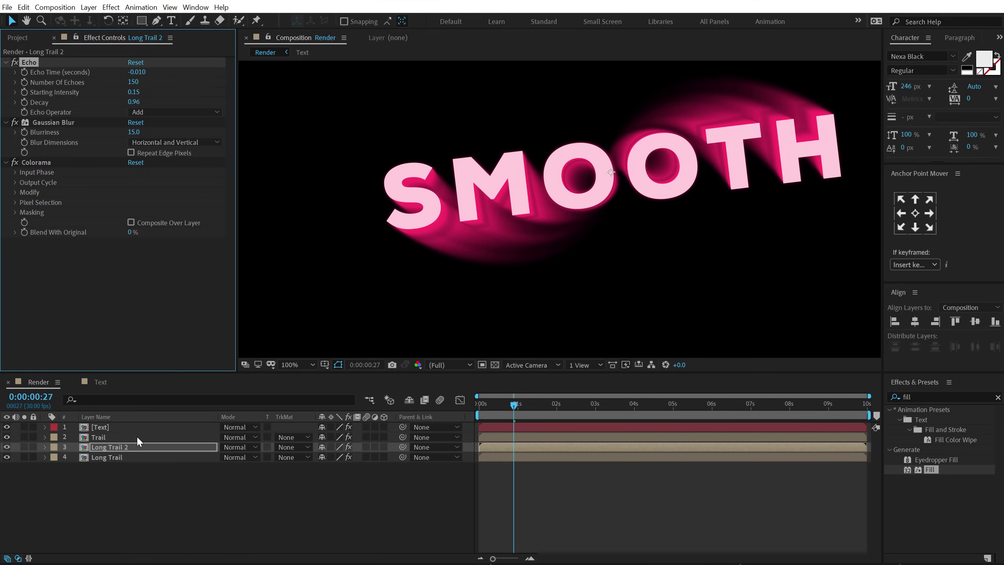
Recolour Trail's black Output Cycle marker crimson so the cycle runs from pink to crimson.
click(102, 437)
mouse_move(127, 290)
mouse_down()
mouse_move(100, 301)
mouse_move(136, 291)
mouse_move(111, 301)
mouse_up()
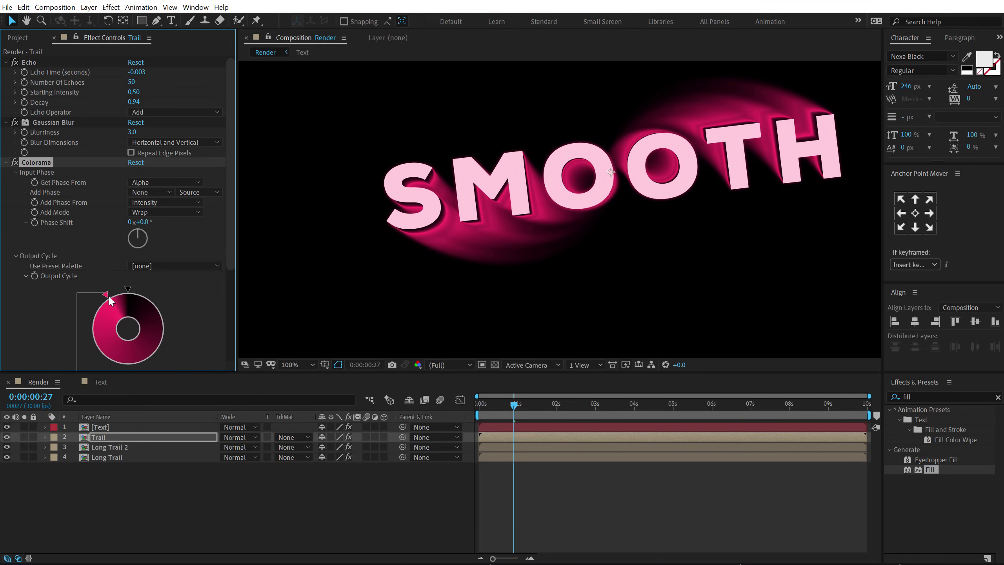
double_click(127, 287)
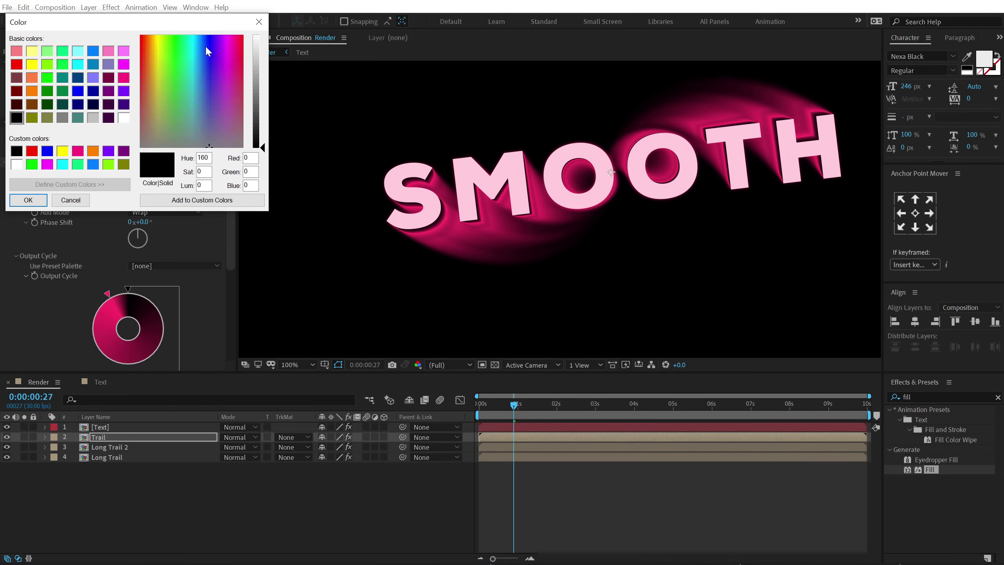
click(233, 37)
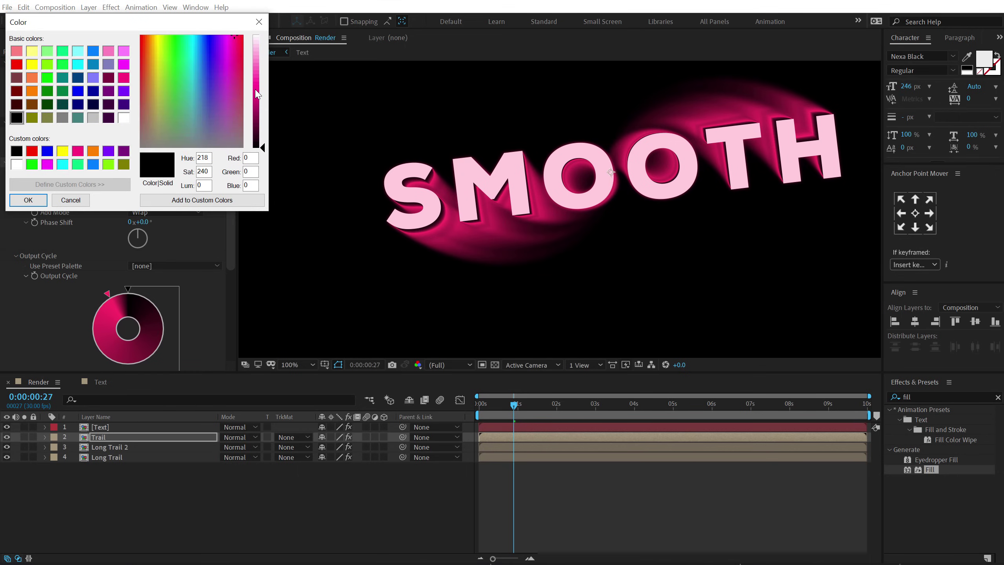
drag(256, 90, 256, 103)
drag(236, 37, 238, 38)
click(28, 200)
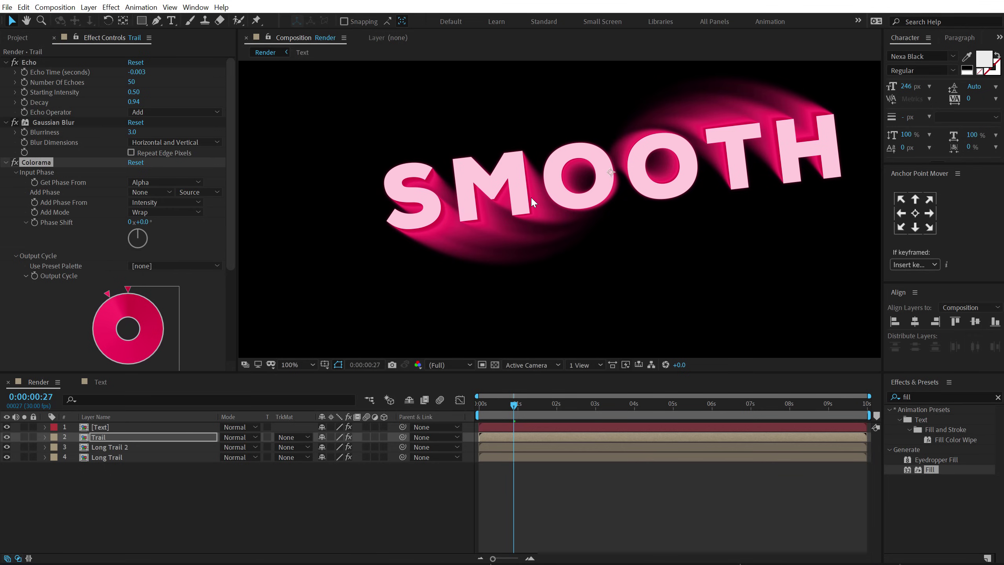
scroll(530, 196, down, 2)
Preview the animation from the start, then stop at 0:00:01:06.
drag(508, 406, 402, 409)
key(space)
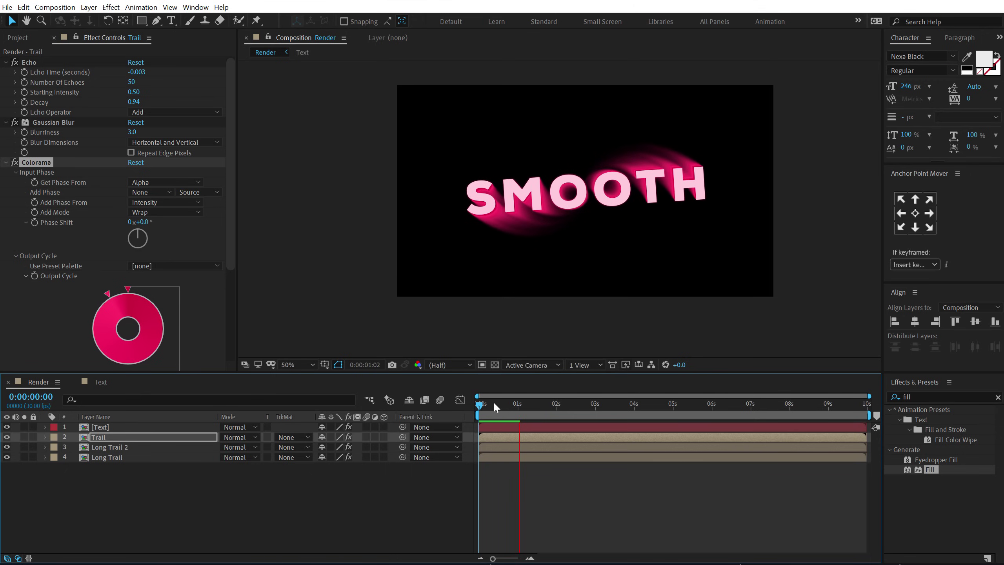
key(space)
key(space)
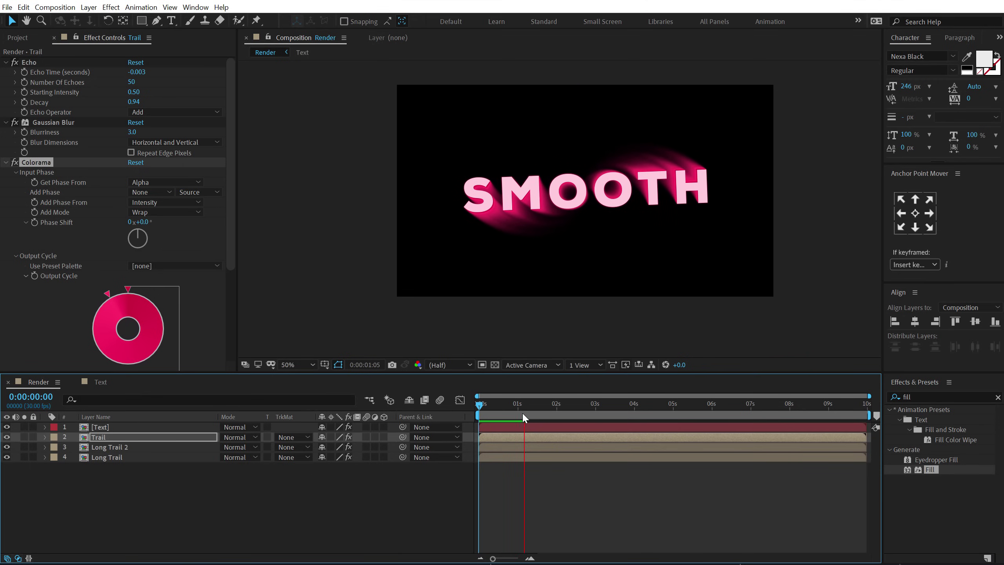
click(526, 410)
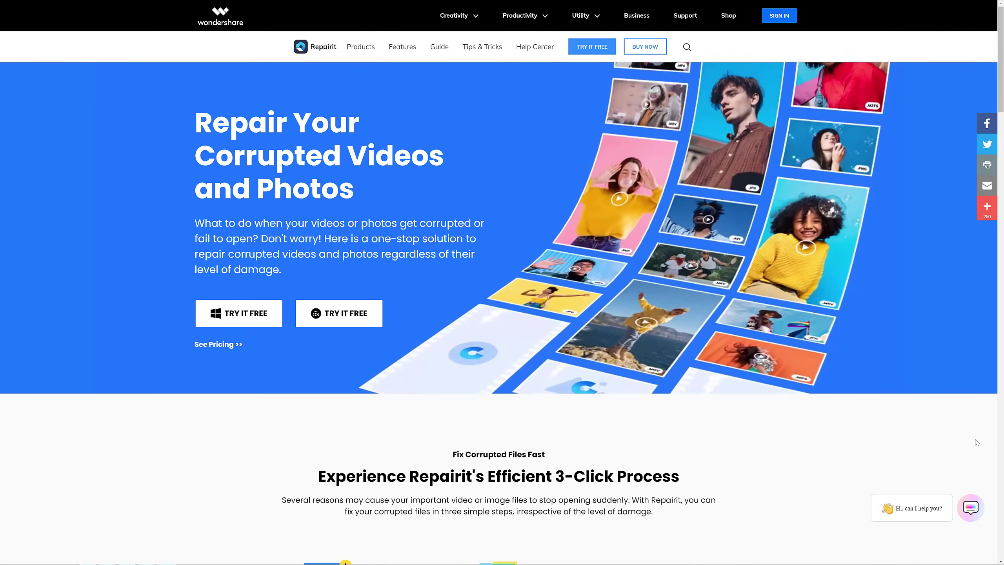
scroll(976, 442, down, 5)
scroll(977, 442, down, 10)
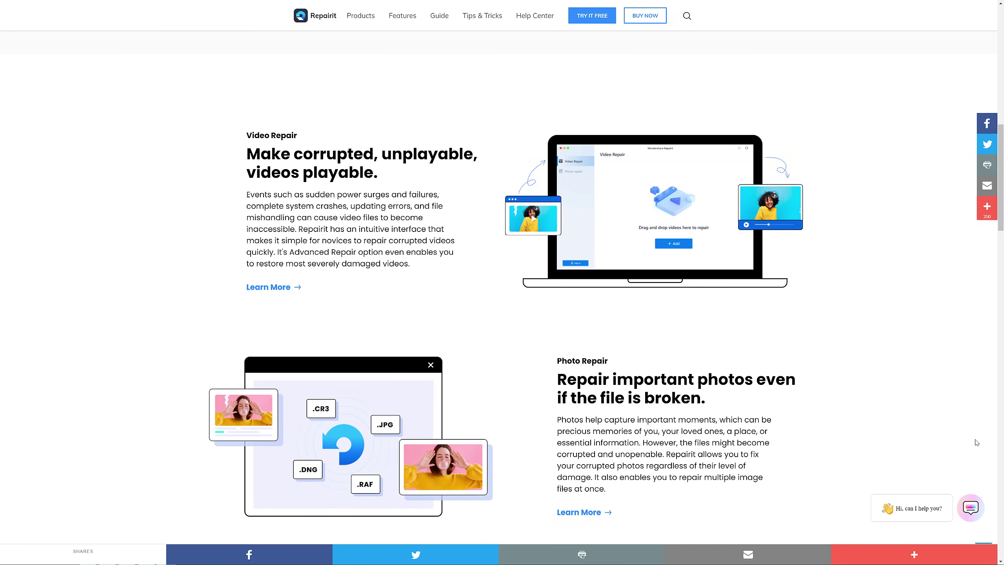
scroll(977, 442, down, 10)
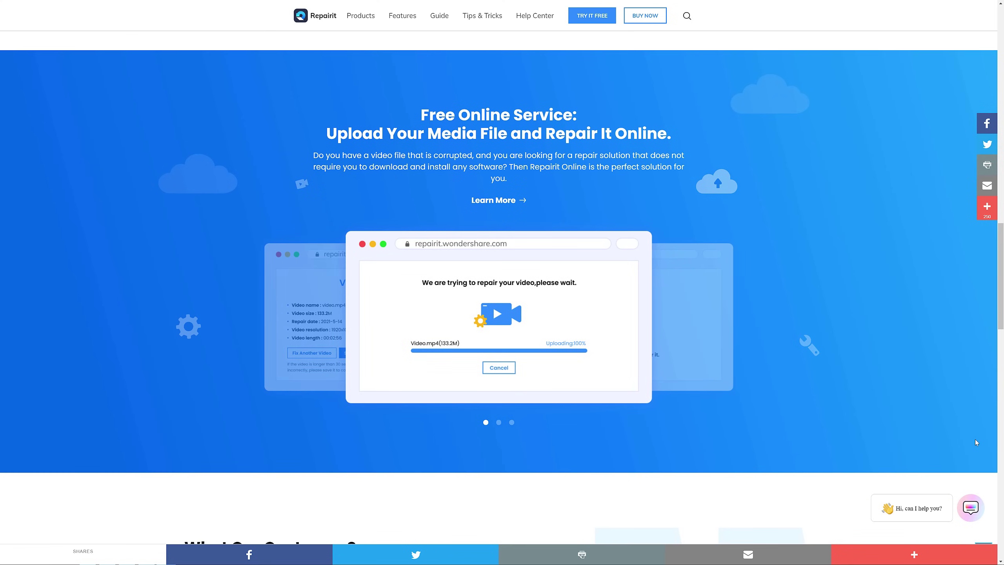
scroll(976, 442, down, 16)
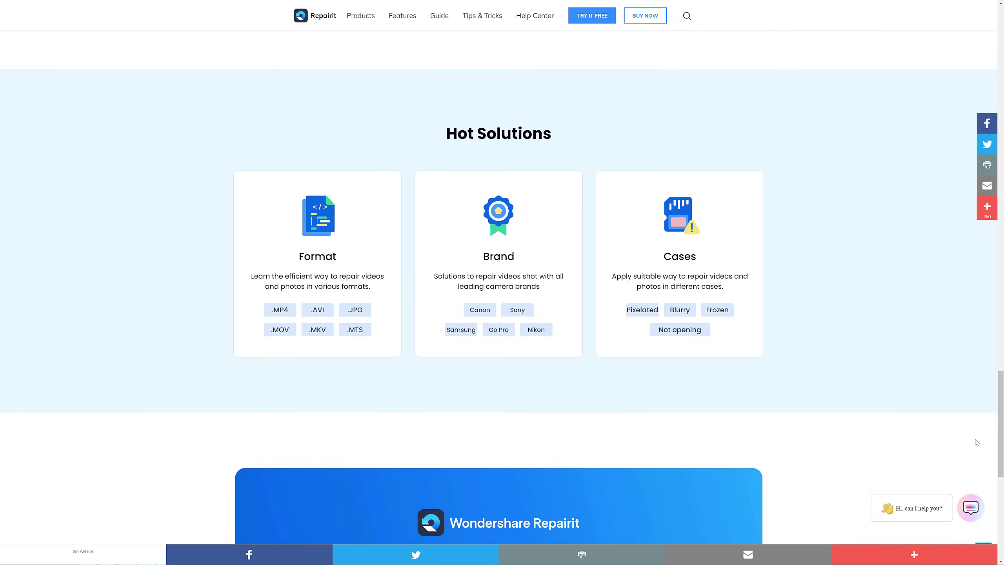
scroll(976, 442, down, 7)
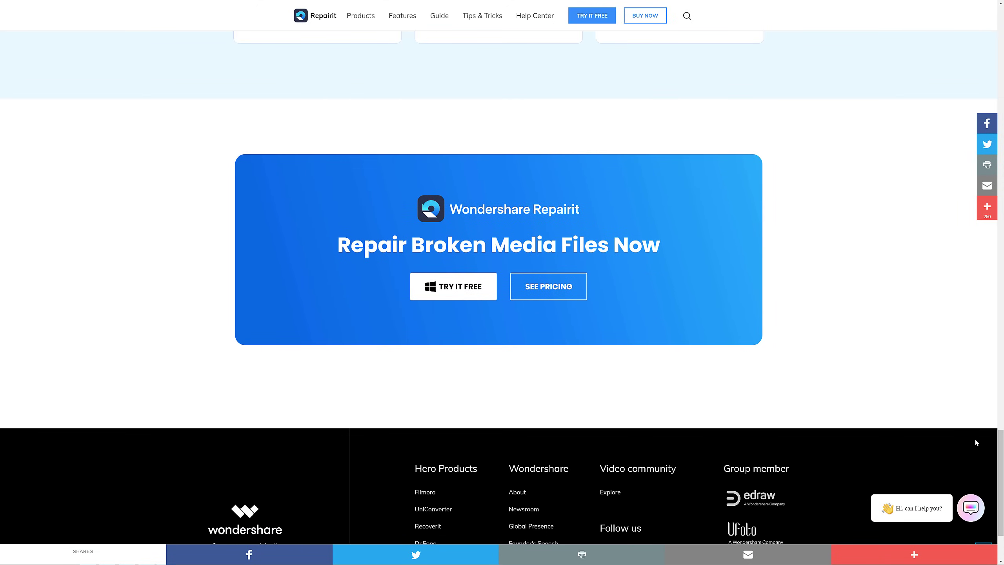
scroll(976, 440, down, 2)
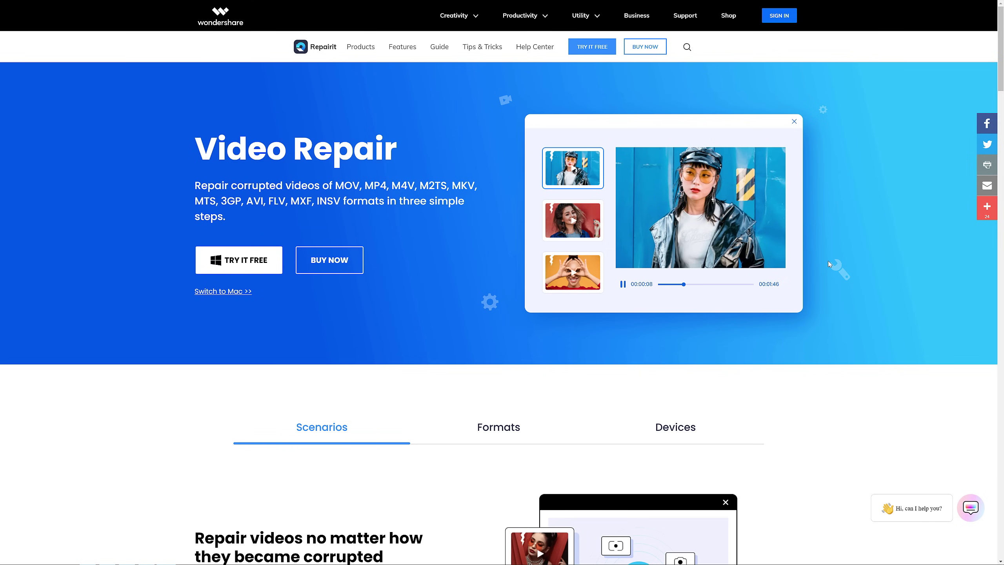
scroll(828, 260, down, 8)
scroll(831, 262, down, 14)
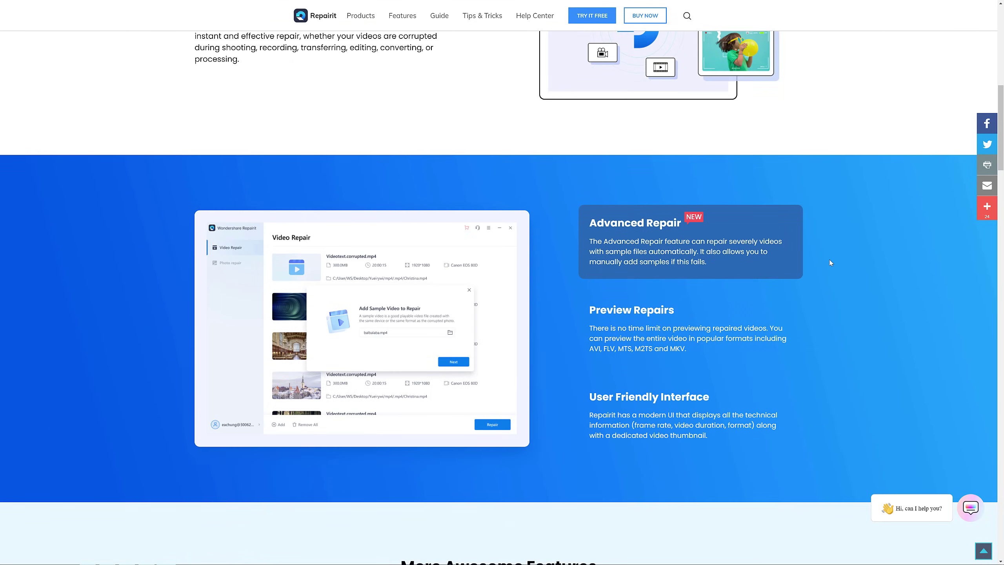
scroll(831, 262, down, 5)
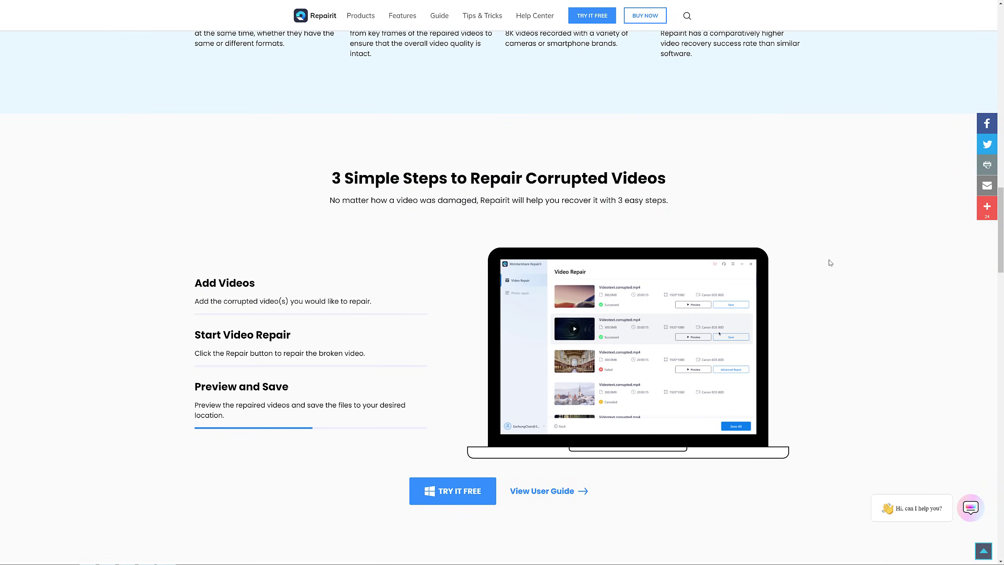
scroll(831, 262, down, 10)
scroll(830, 261, down, 1)
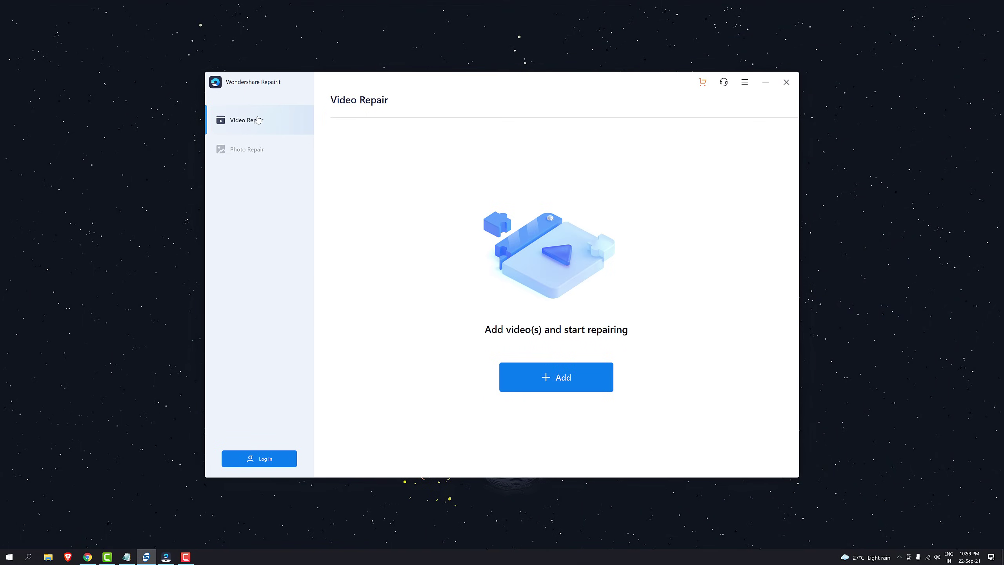
Add the Dancing Girl Fashion video from D:\VIDEOS and repair it.
click(543, 388)
click(331, 178)
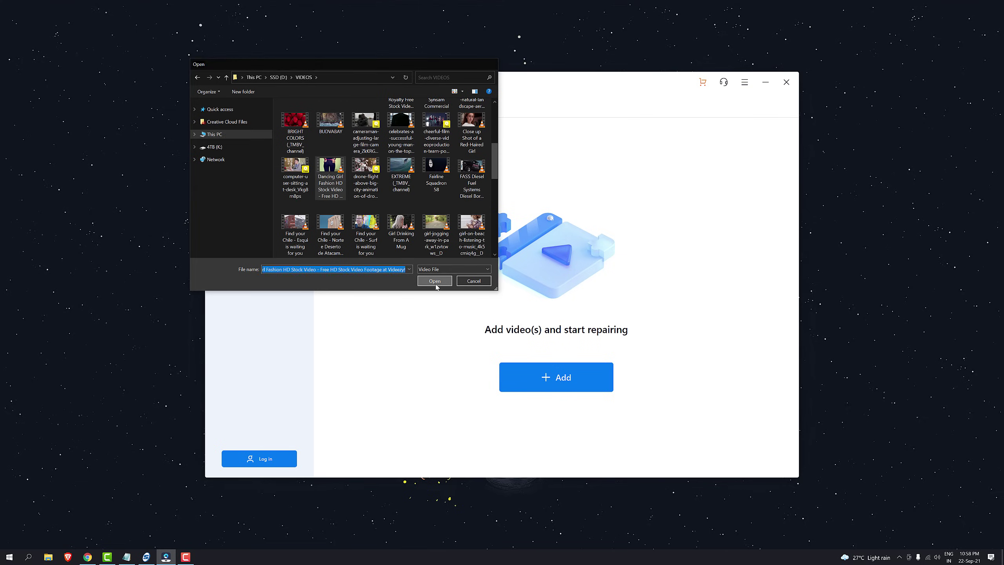
click(435, 281)
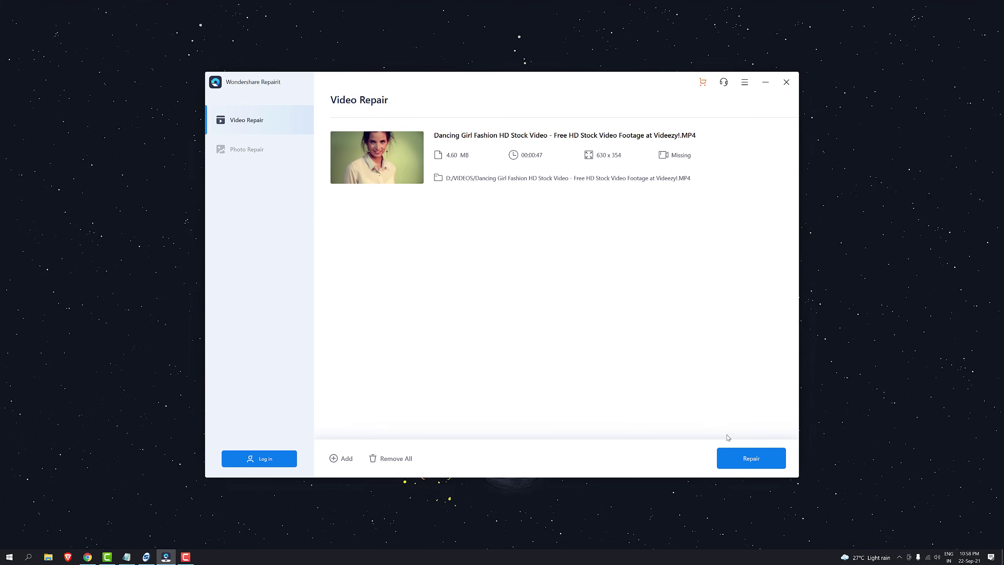
click(747, 455)
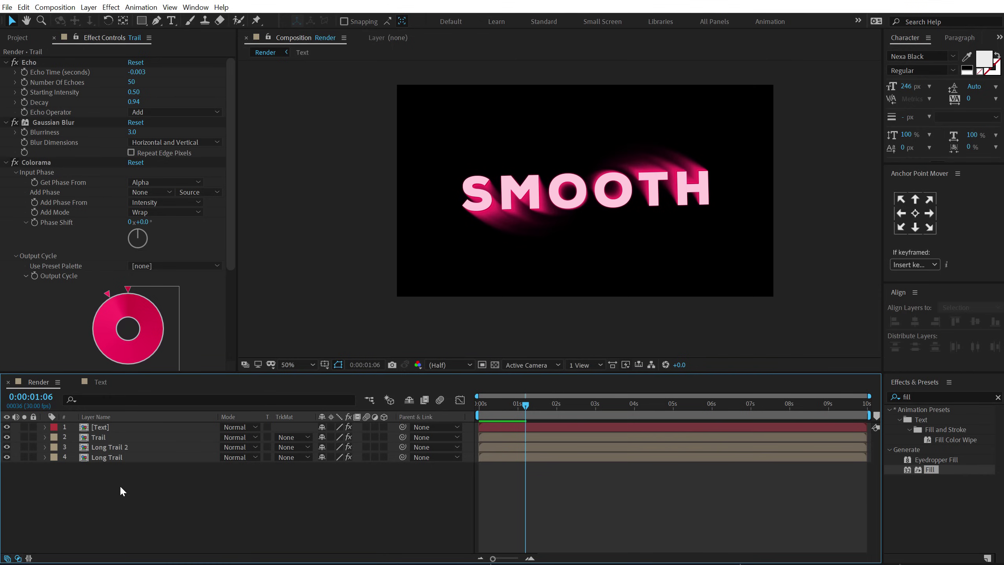
Create a black solid layer named BG.
key(ctrl+y)
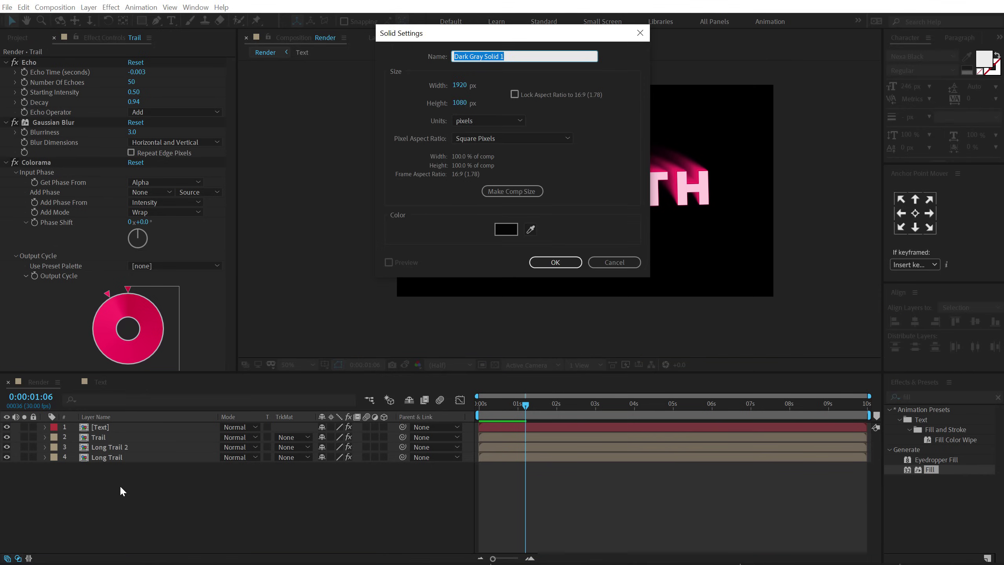
text(BG)
click(504, 229)
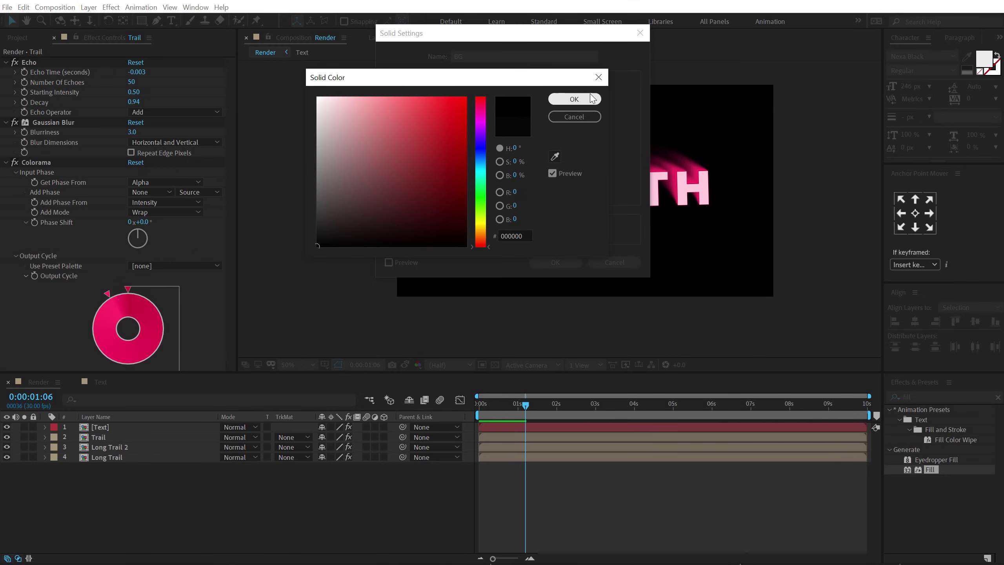
click(575, 99)
click(558, 257)
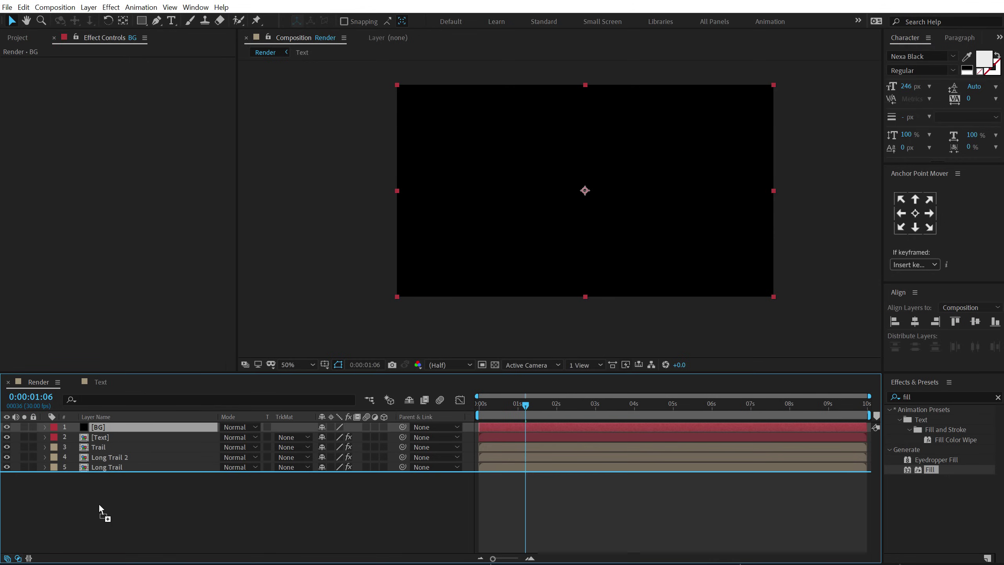
click(118, 506)
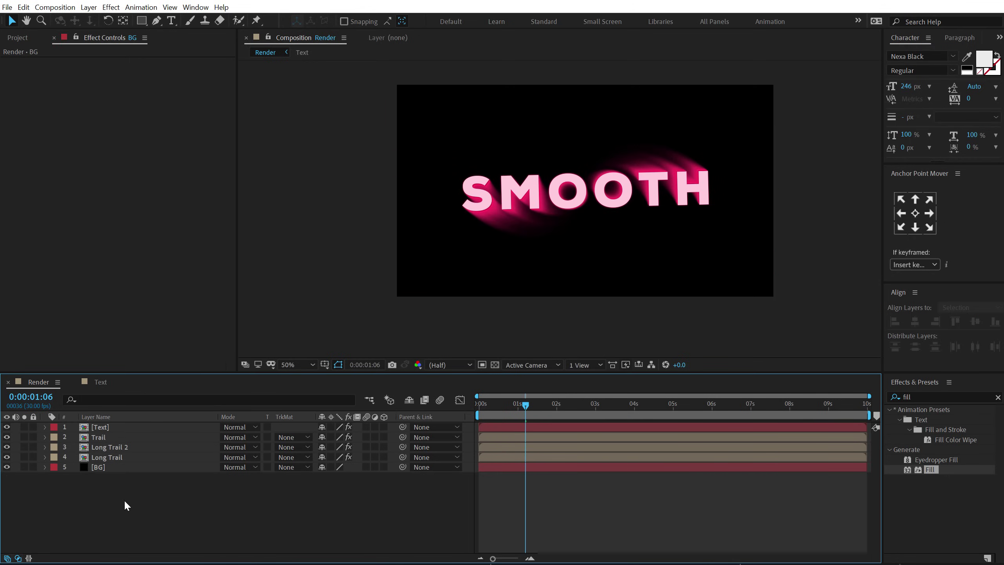
Add an adjustment layer named Glow and move the Text layer above it.
right_click(122, 493)
mouse_move(189, 378)
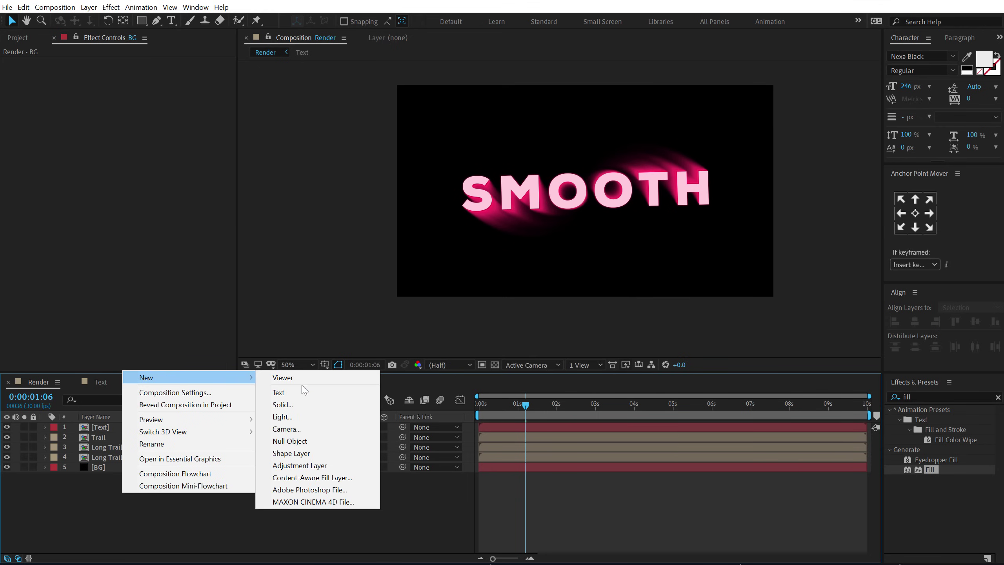
click(300, 465)
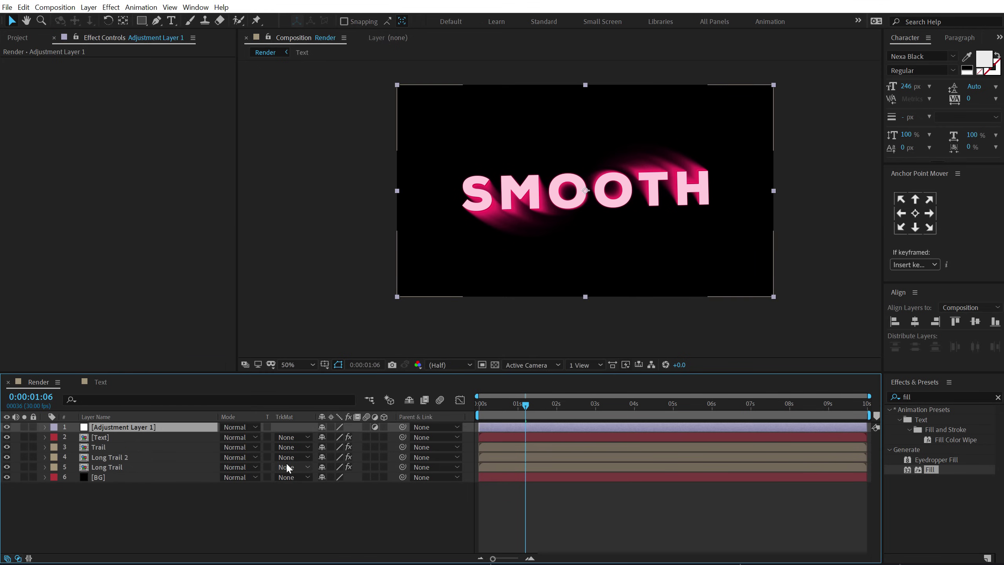
key(Return)
text(Glow)
key(Return)
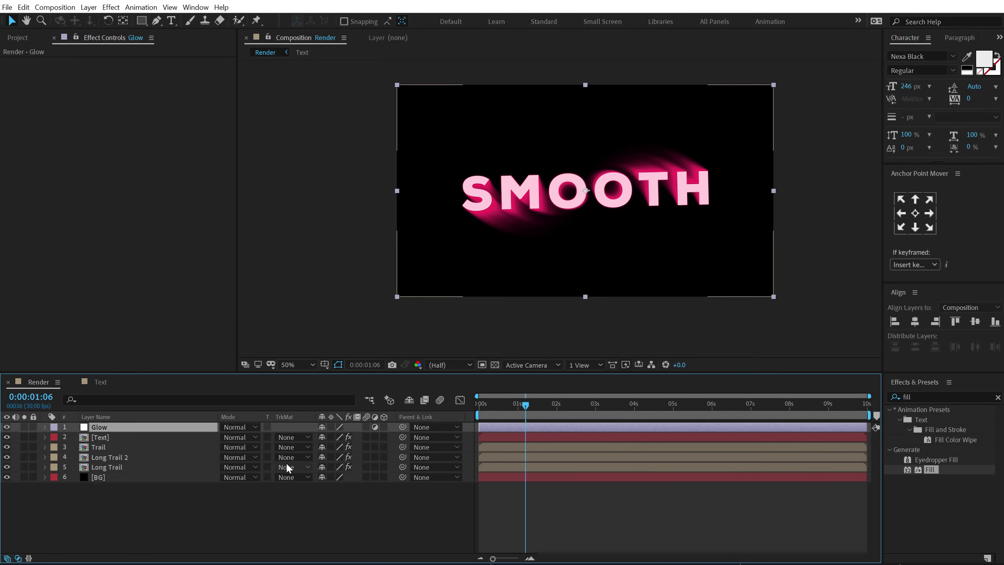
click(104, 437)
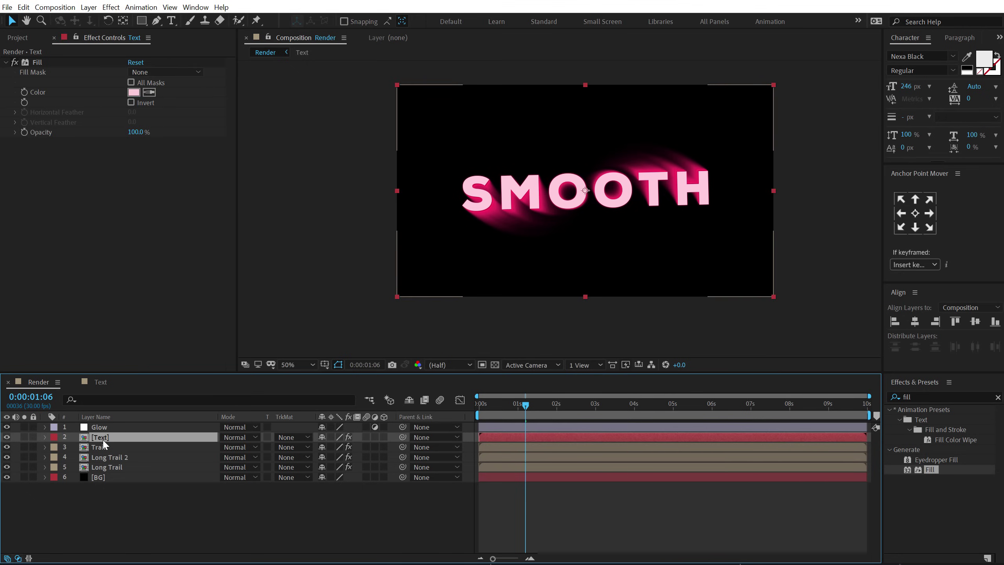
drag(102, 439, 103, 423)
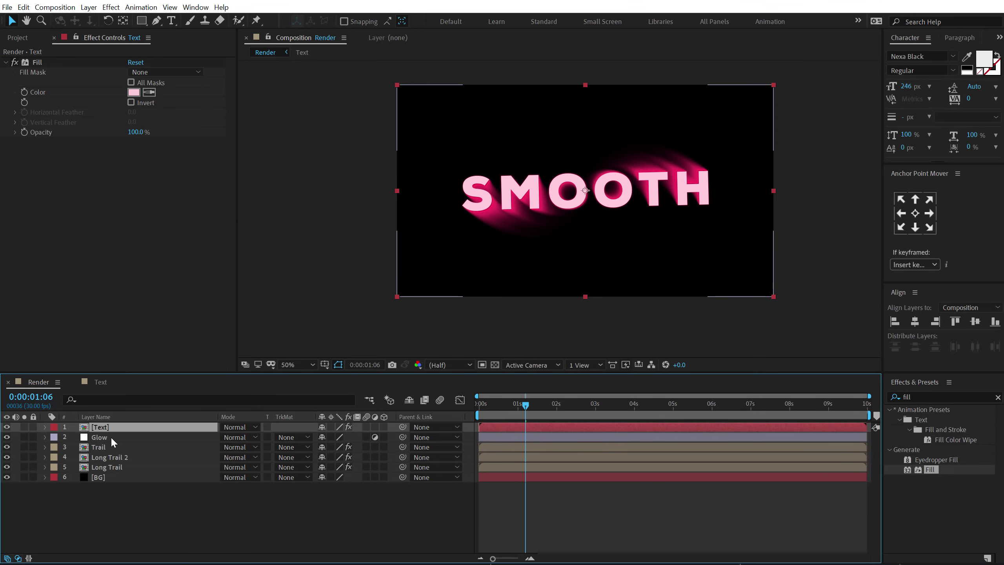
click(107, 437)
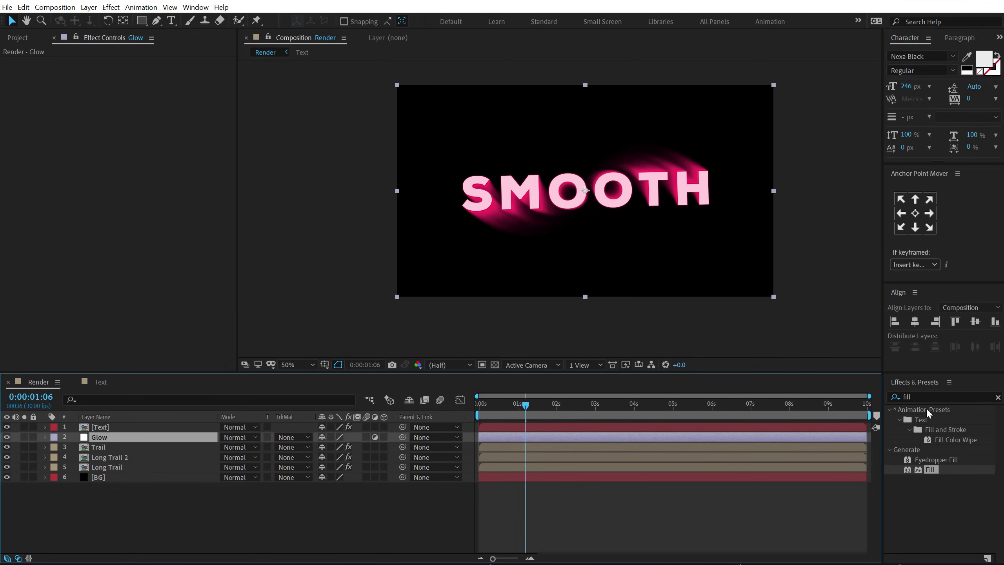
Apply the Glow effect to the Glow layer and set its Glow Radius to 100.
click(922, 396)
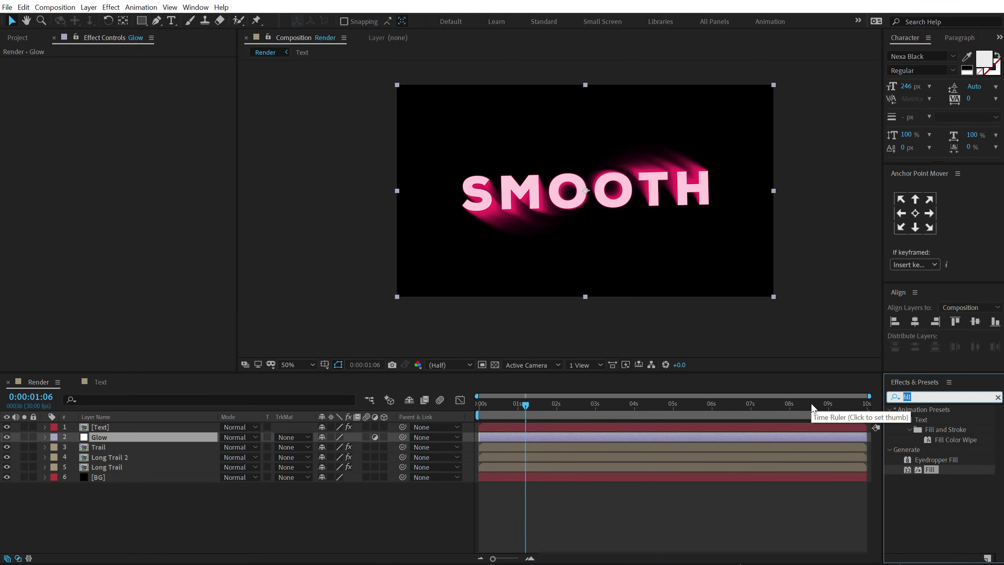
text(glow)
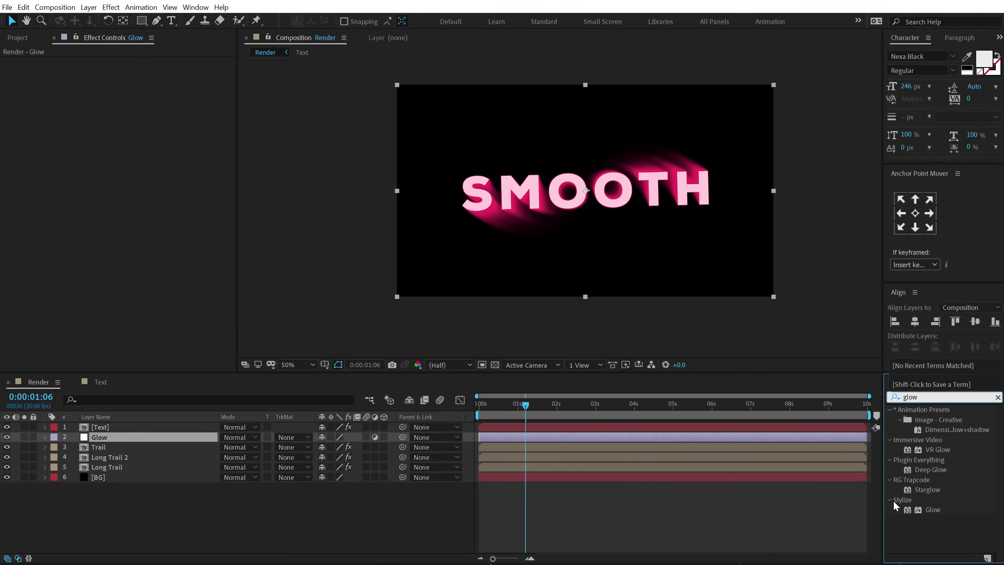
double_click(930, 509)
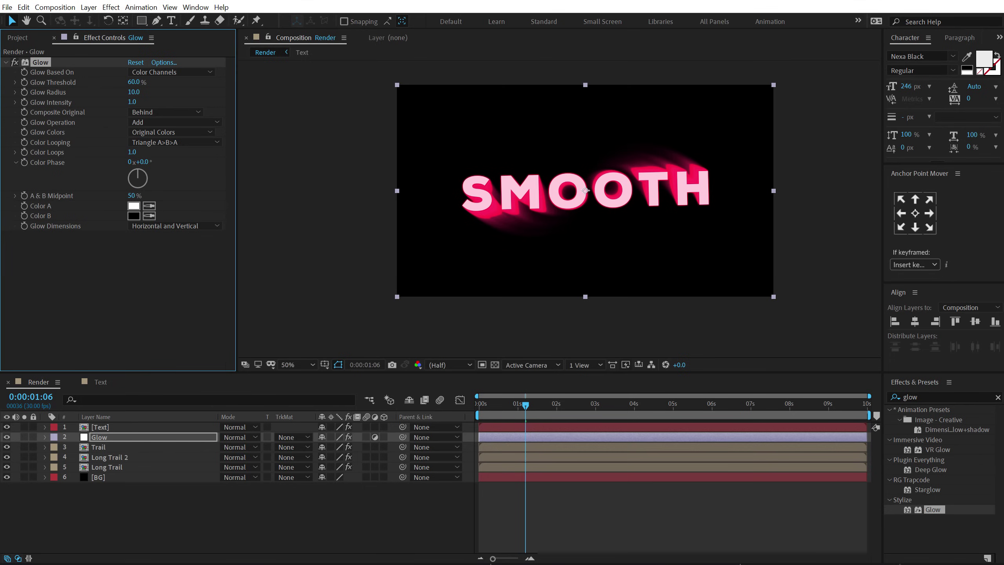
click(135, 92)
text(100)
key(Return)
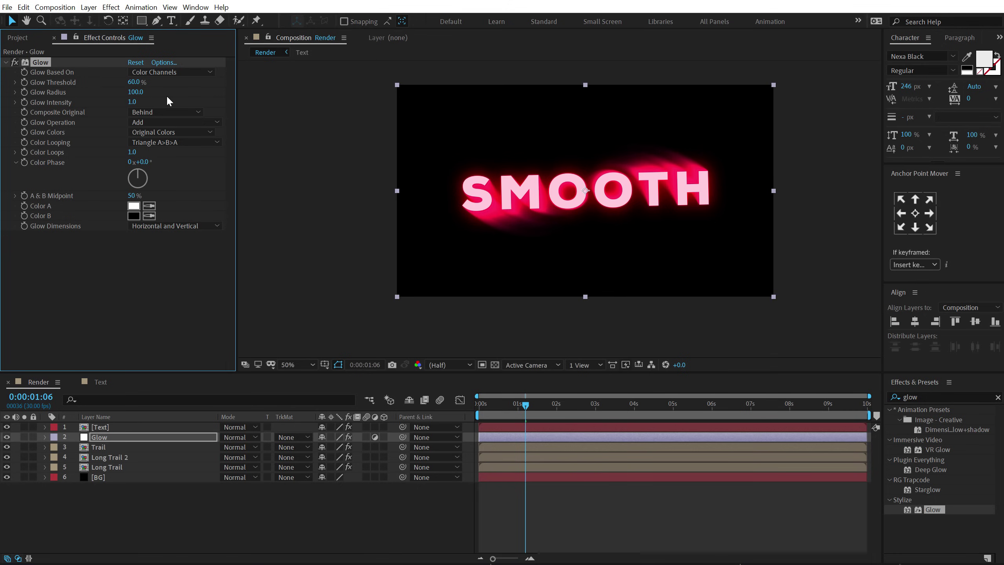
Raise the project colour depth to 32 bpc.
click(18, 38)
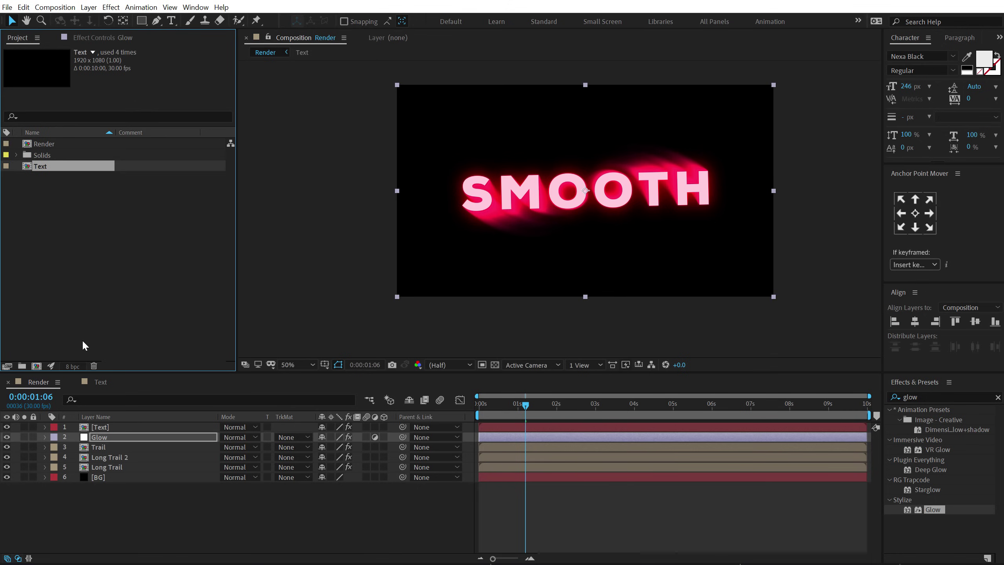
alt+click(70, 367)
alt+click(71, 367)
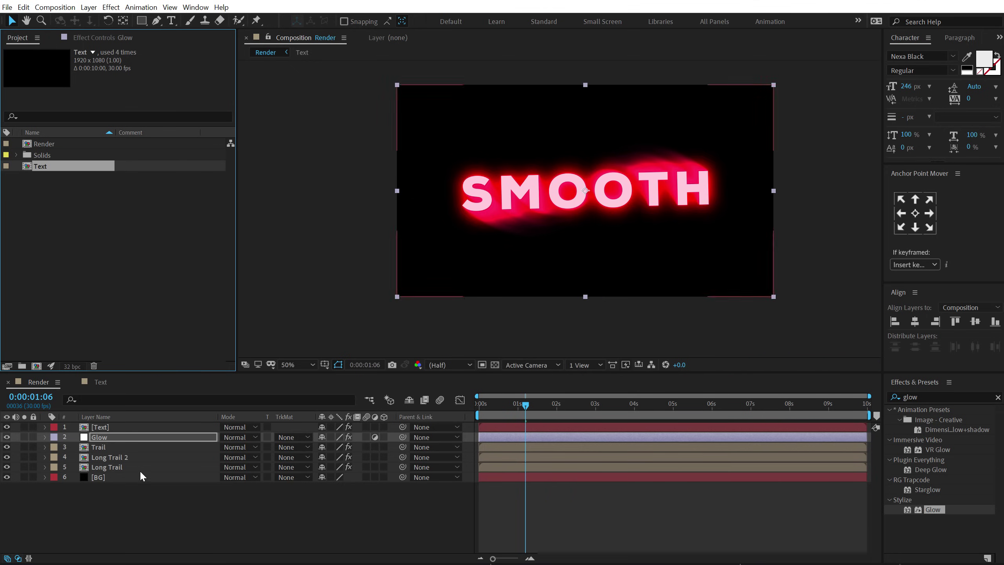
key(Return)
Try a Glow Intensity of 0.1, then settle on 0.2.
click(116, 42)
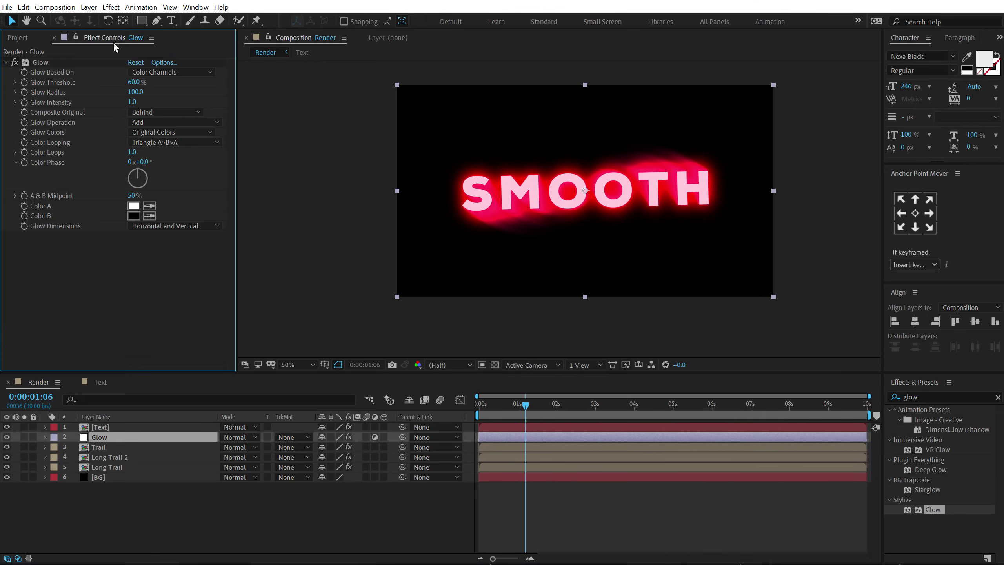
click(134, 103)
text(0.1)
key(Return)
key(period)
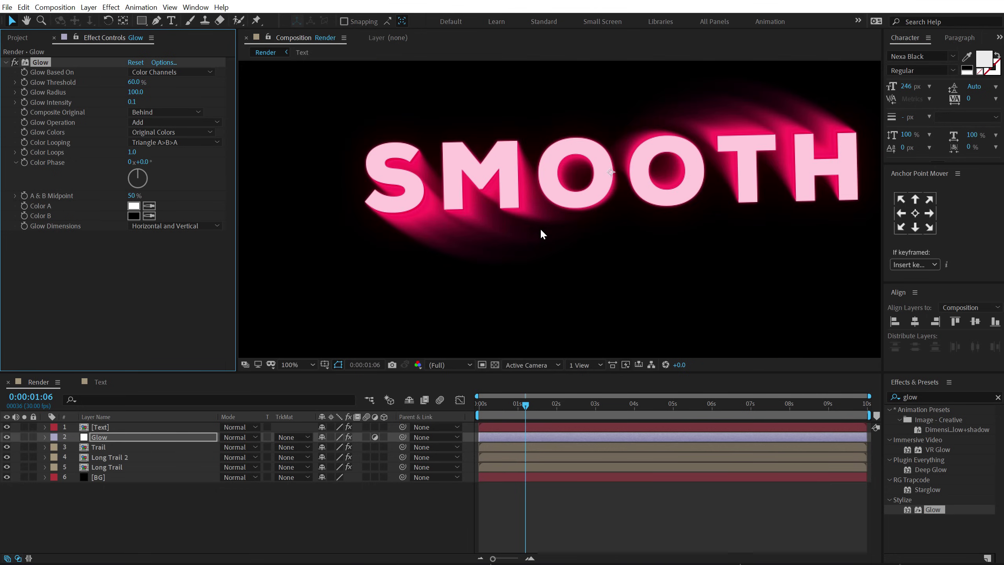
click(132, 103)
text(0.2)
key(Return)
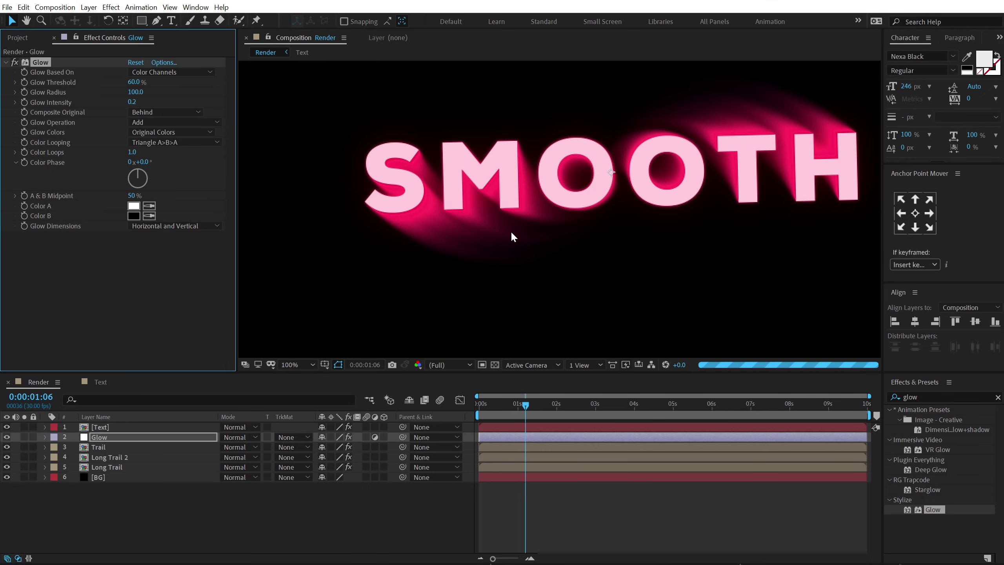
key(comma)
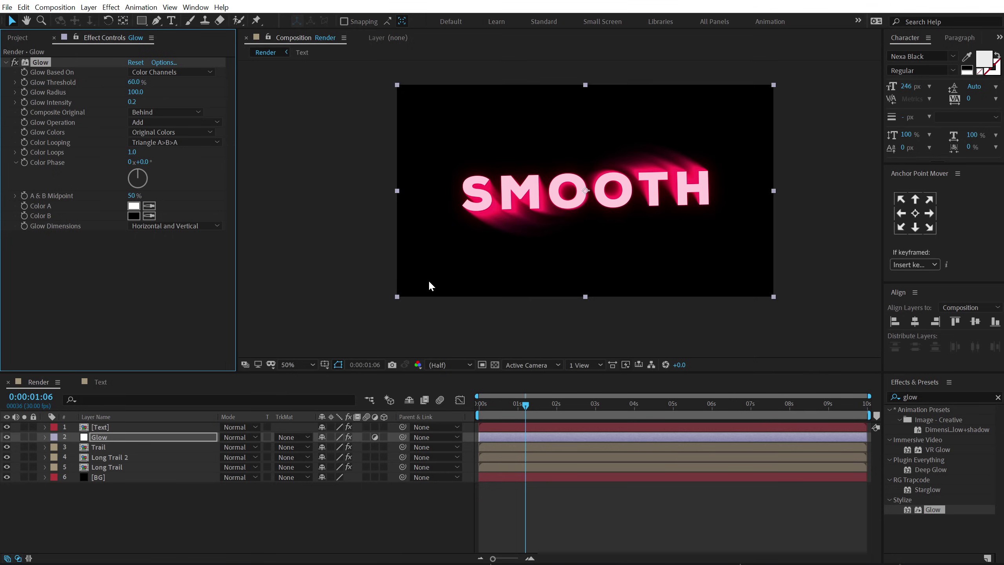
Scrub to 0:00:00:12, frame 20 and the one-second mark to check the glow.
click(494, 406)
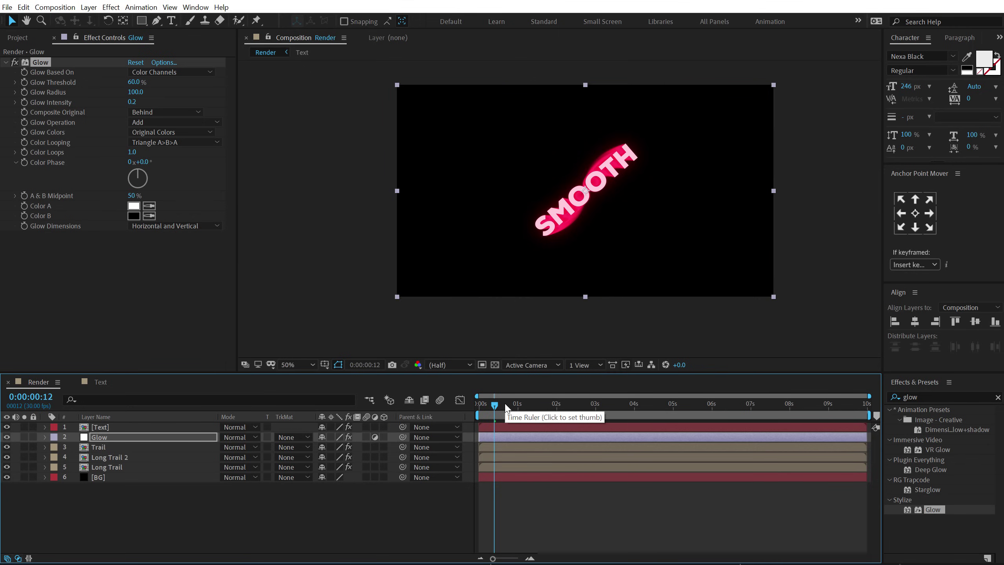
click(506, 405)
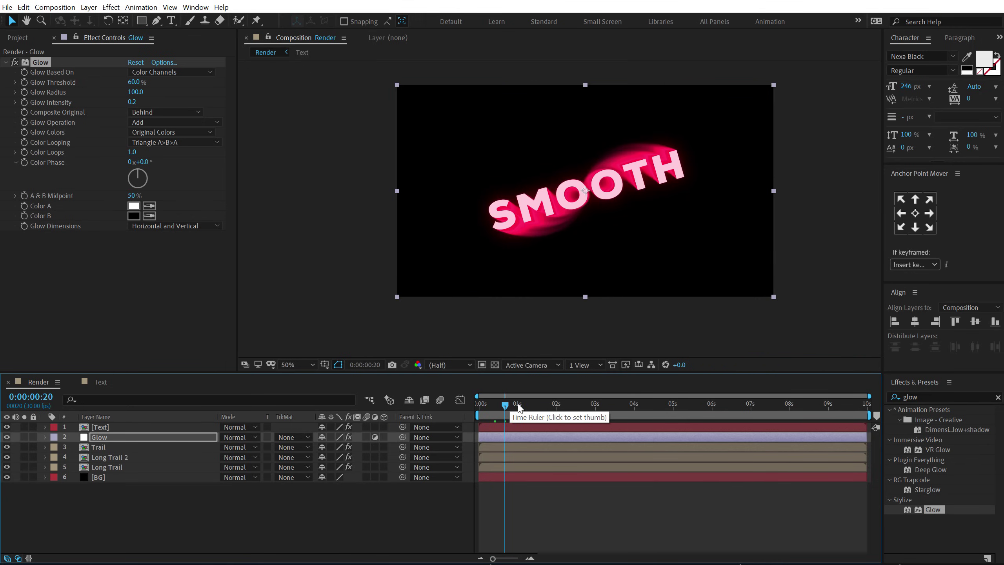
click(518, 407)
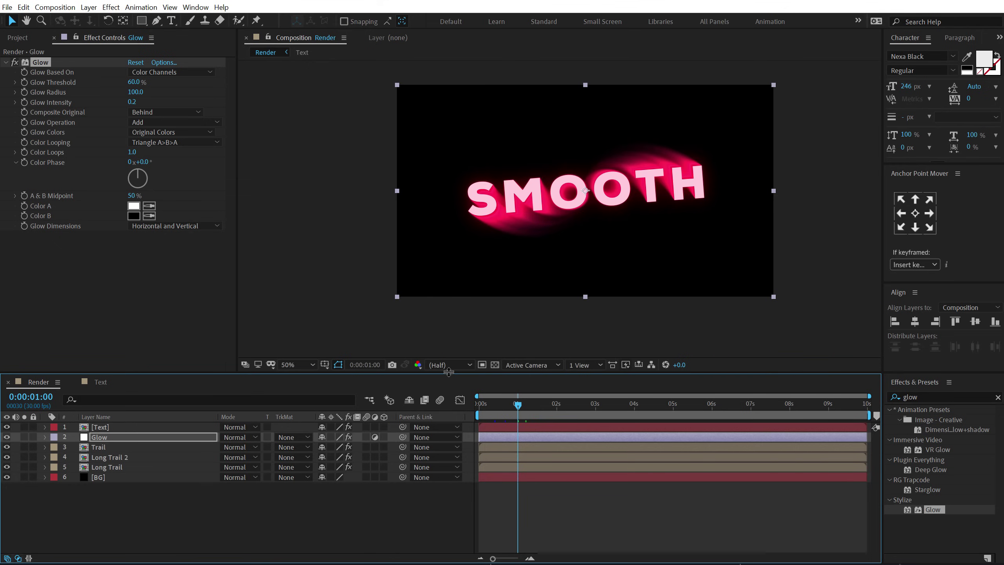
Apply Gradient Ramp to the BG layer, starting at the comp centre and ending lower right.
click(108, 479)
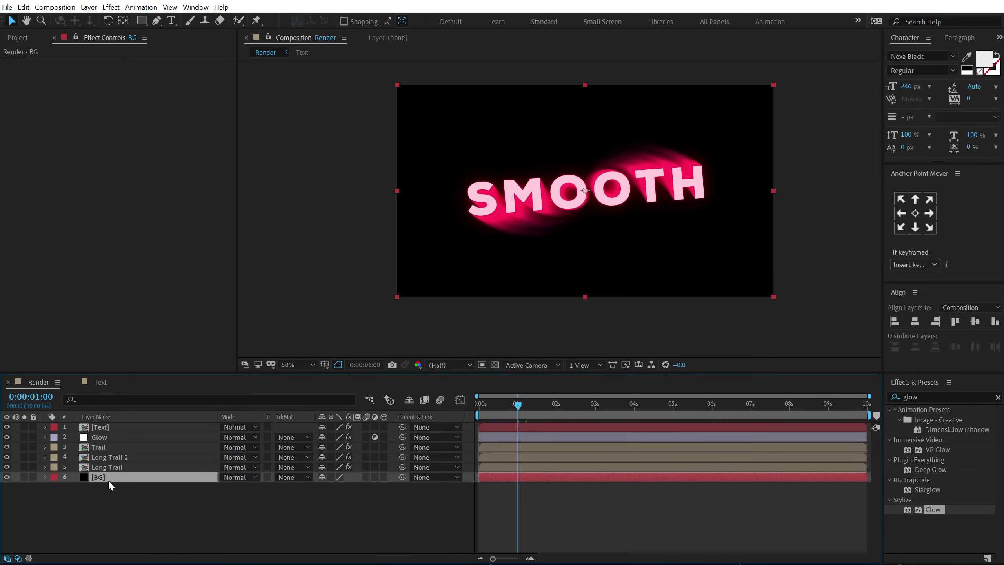
click(924, 395)
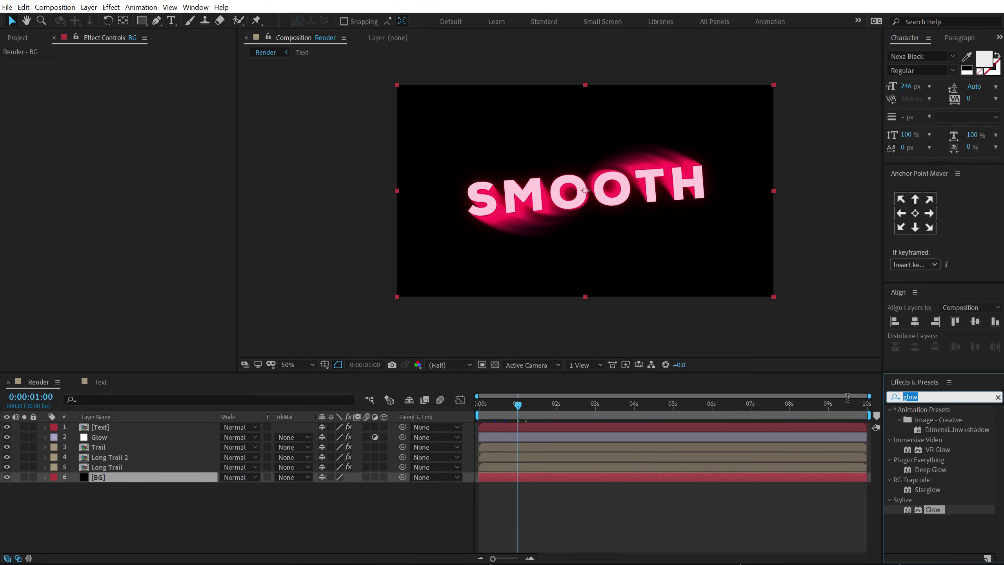
text(ramp)
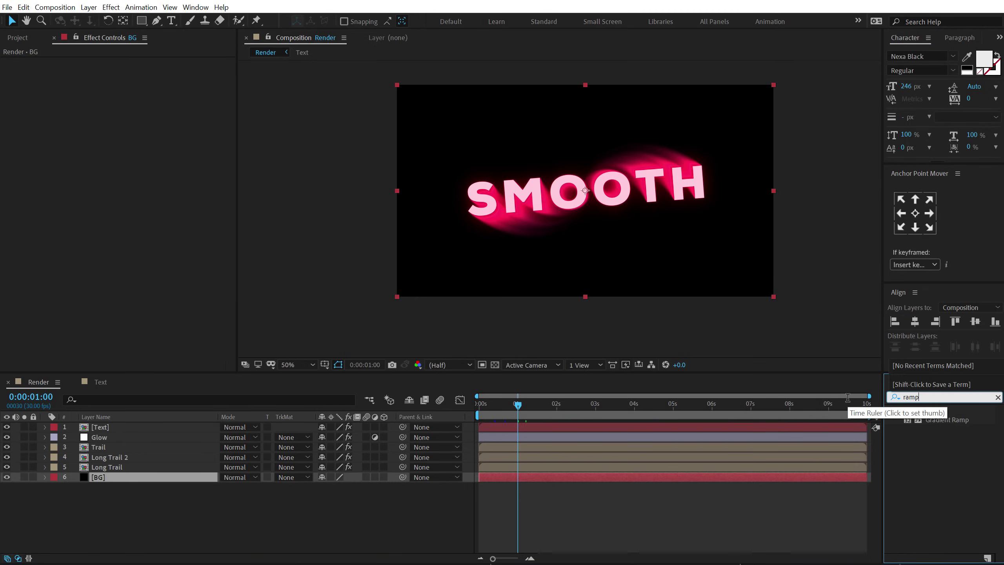
double_click(945, 420)
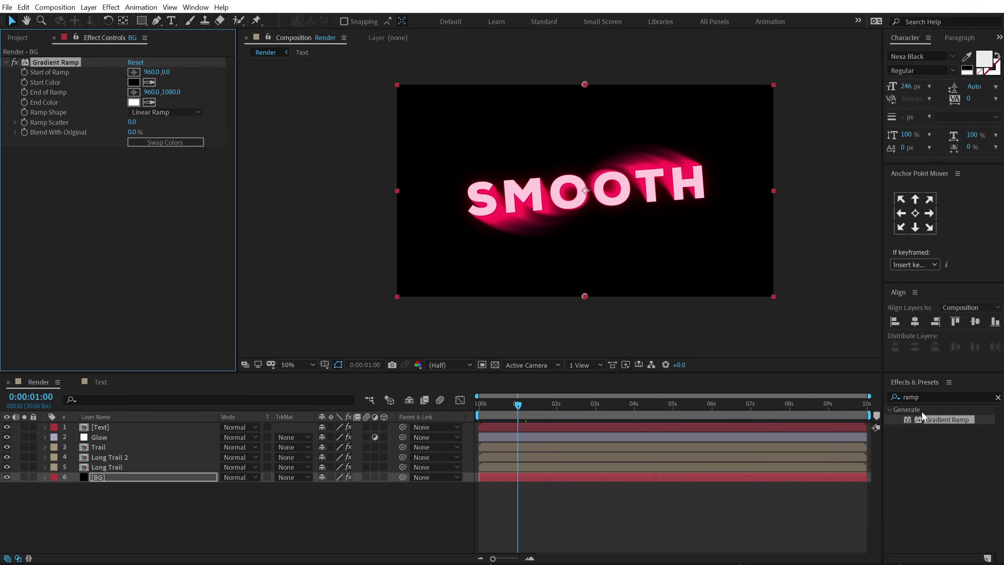
drag(585, 84, 586, 189)
drag(586, 302, 803, 286)
Make the ramp Radial, swap its colours and set a near-black red (270007) start colour.
click(185, 112)
click(171, 137)
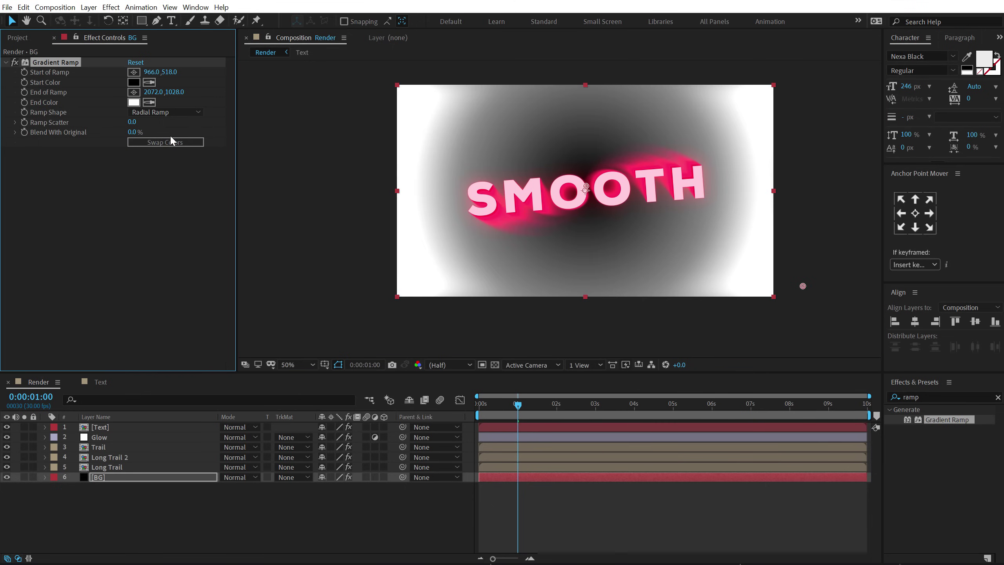
click(147, 143)
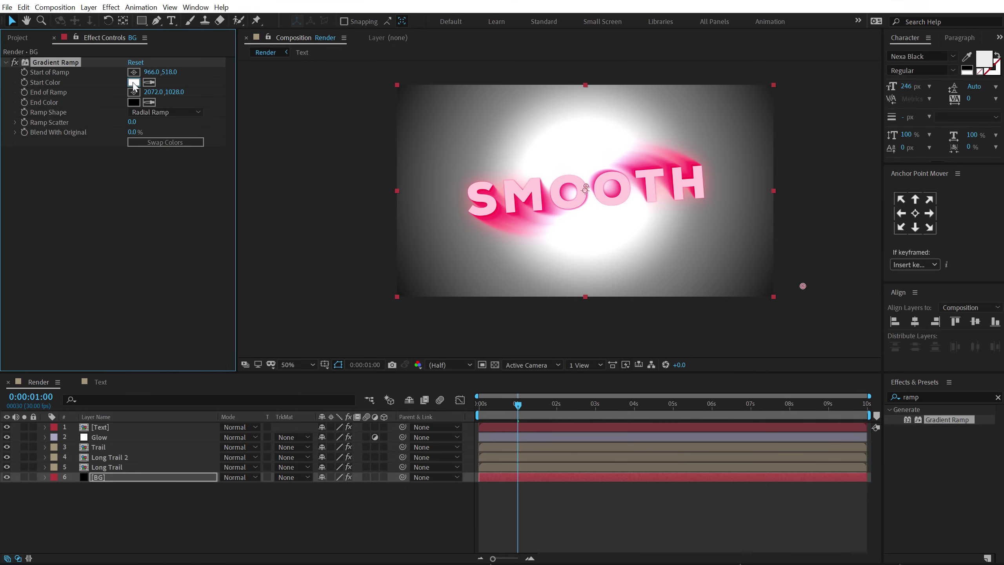
click(134, 82)
text(FF205C)
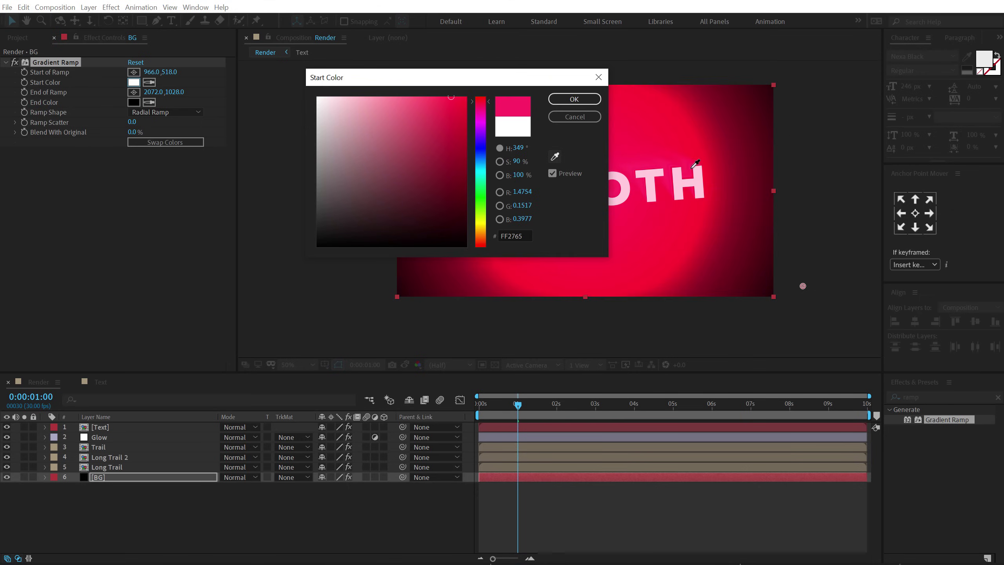
drag(465, 209, 477, 223)
click(573, 99)
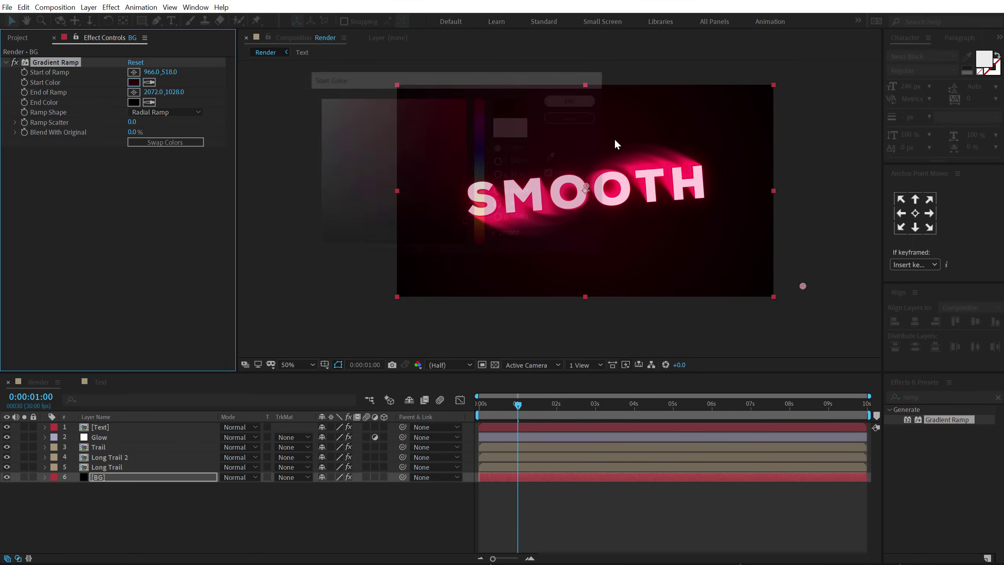
Add the Noise effect to the Glow layer with a 3% noise amount.
click(105, 437)
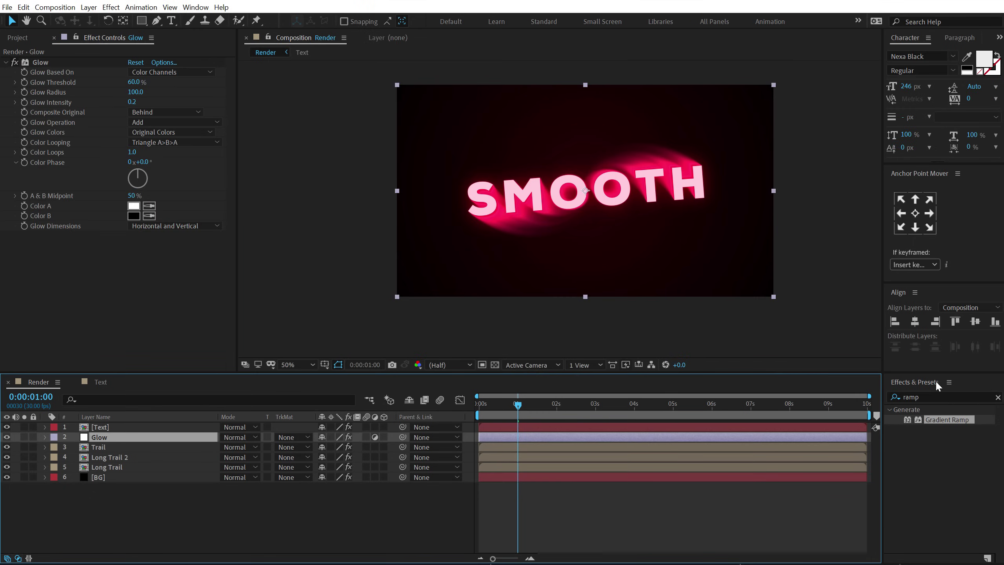
click(919, 396)
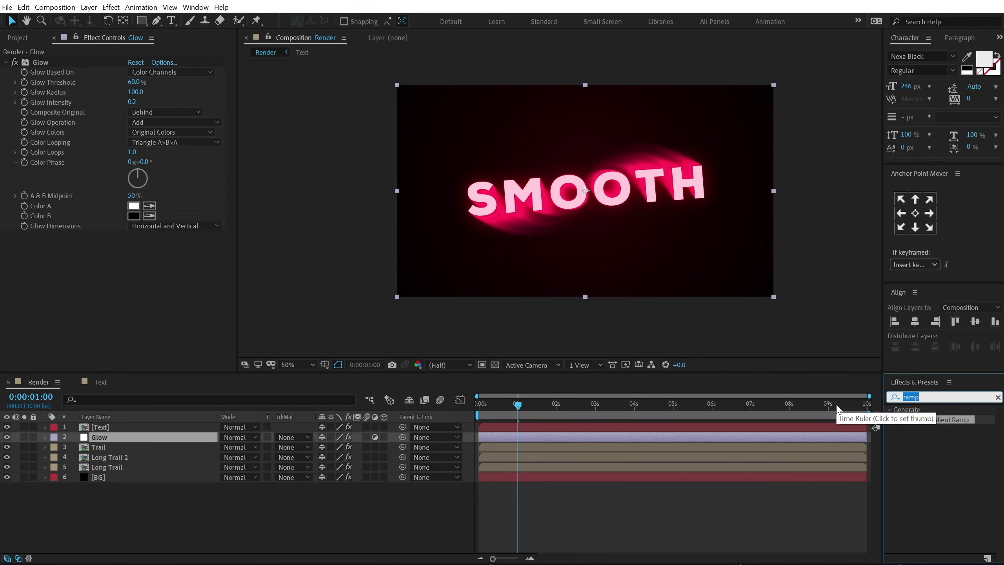
text(nois)
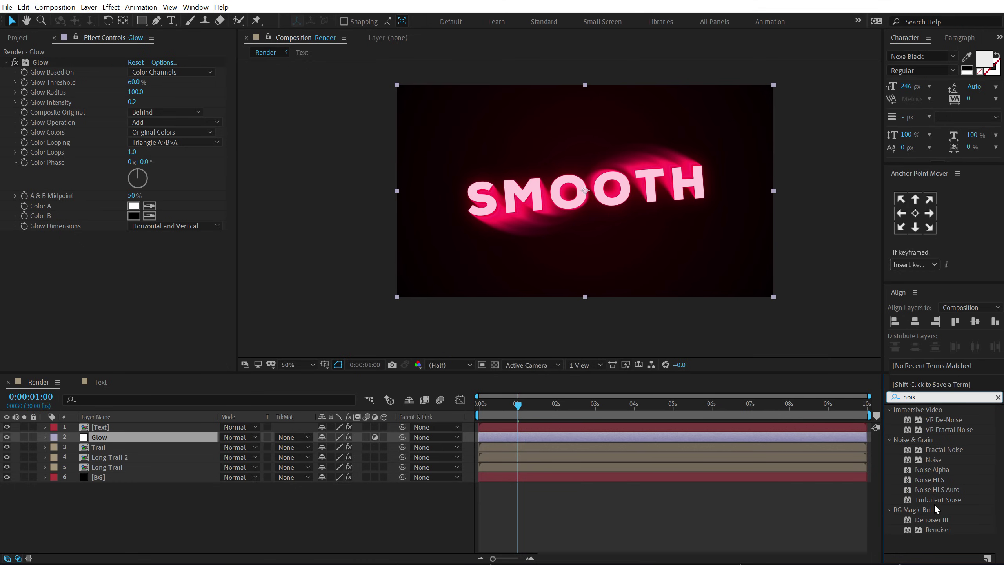
text(e)
double_click(927, 461)
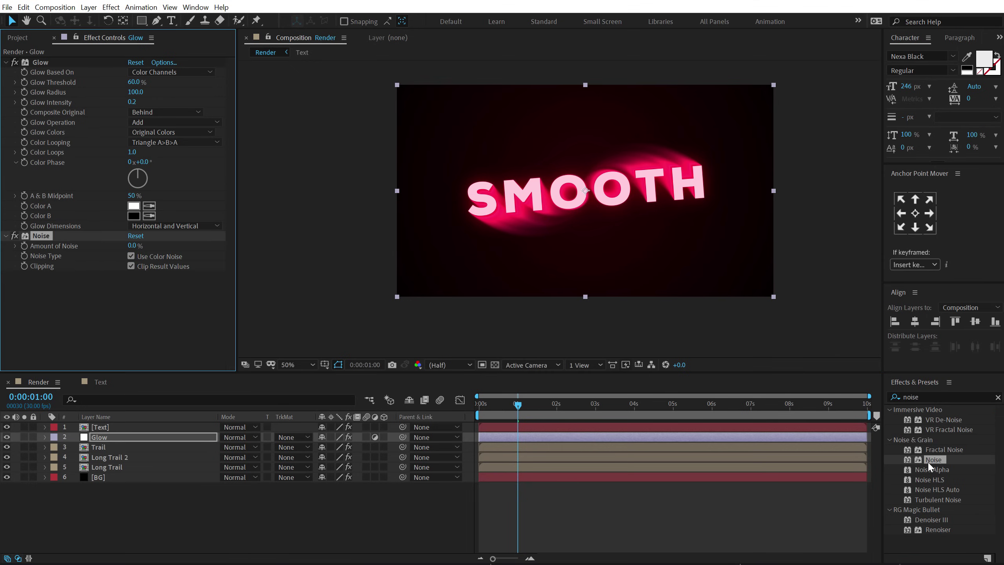
click(132, 248)
click(103, 301)
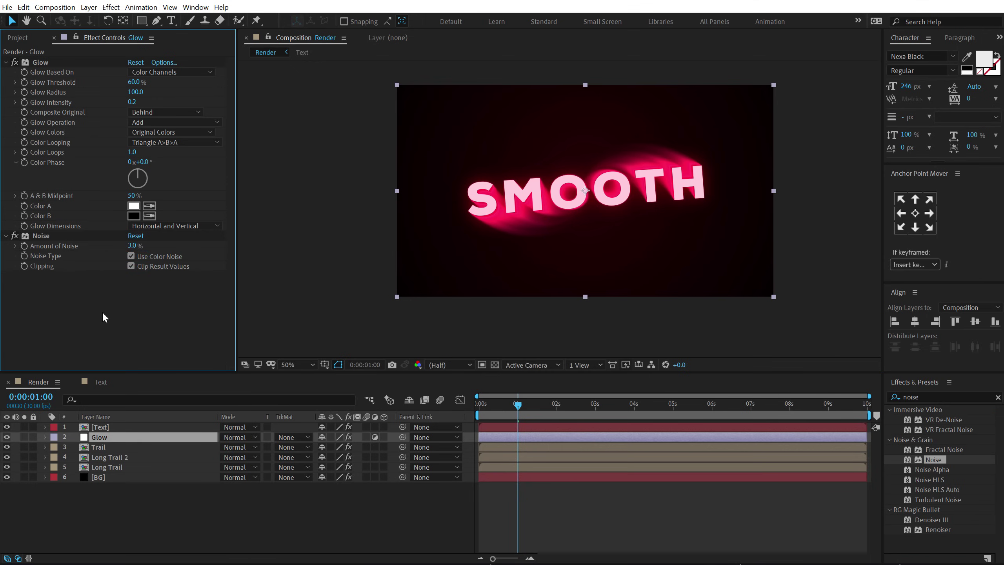
Try 5% noise, revert to 3%, and check the grain around 1:14.
scroll(463, 214, up, 2)
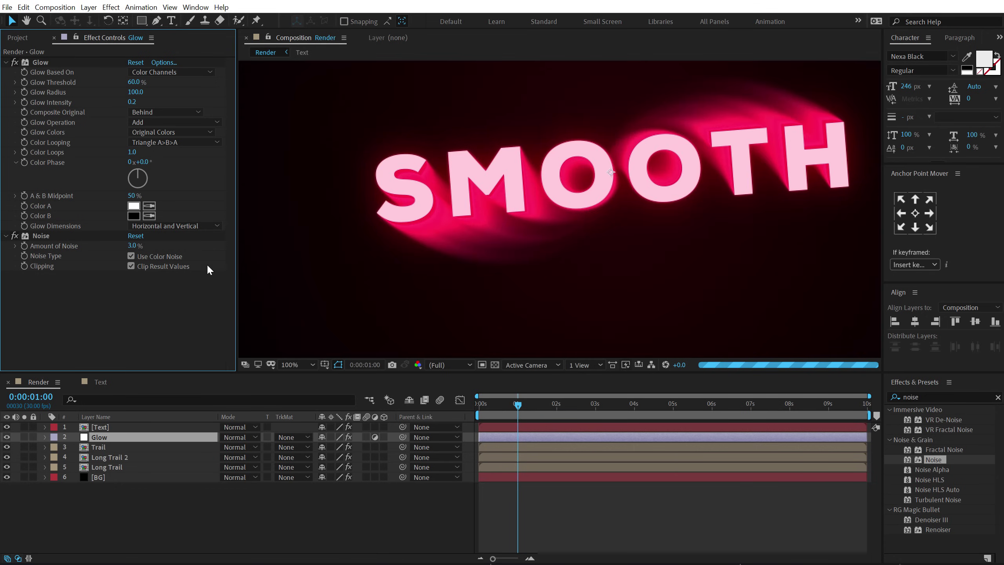
click(133, 246)
text(5)
key(Return)
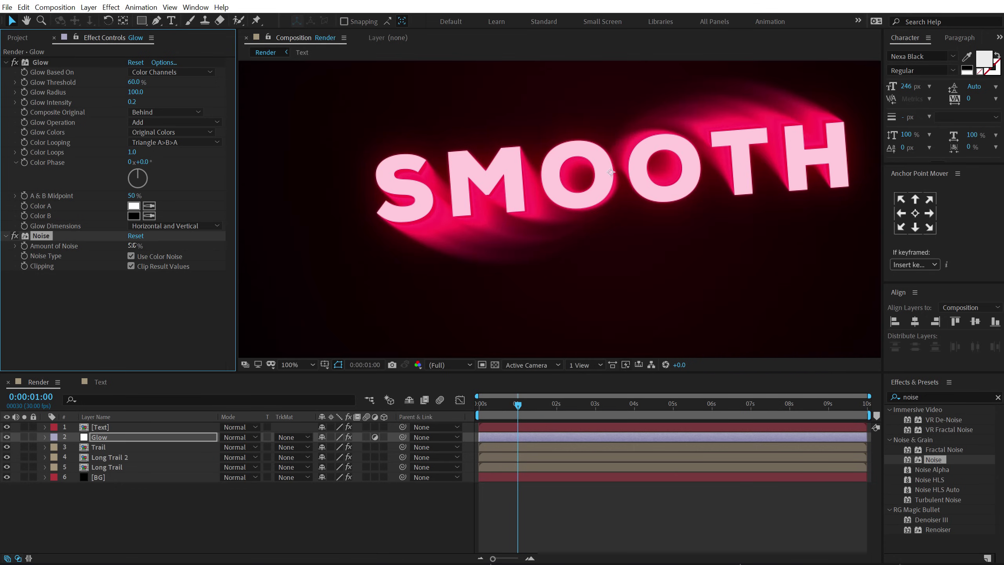
click(429, 238)
scroll(445, 231, down, 2)
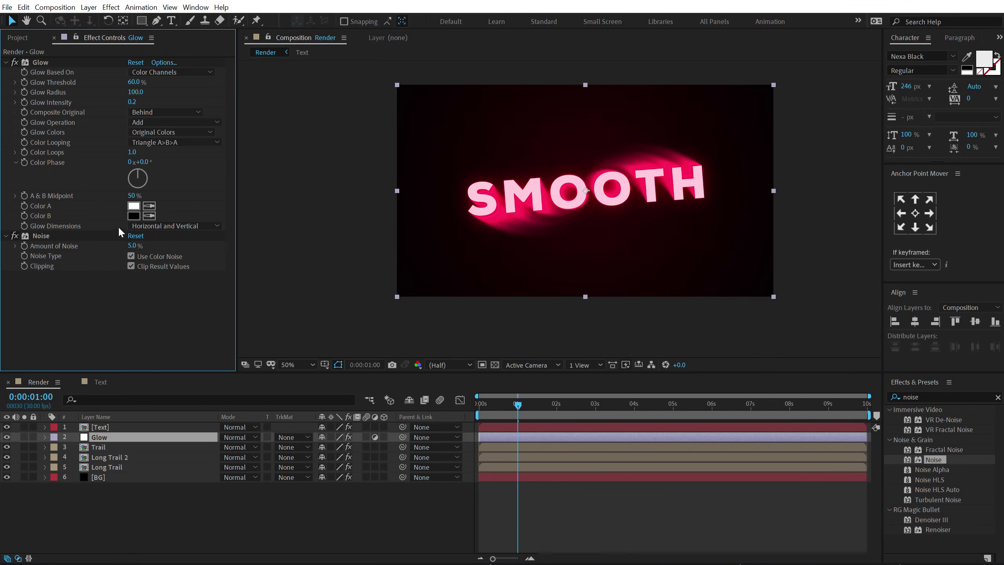
click(131, 245)
text(3)
key(Return)
click(154, 287)
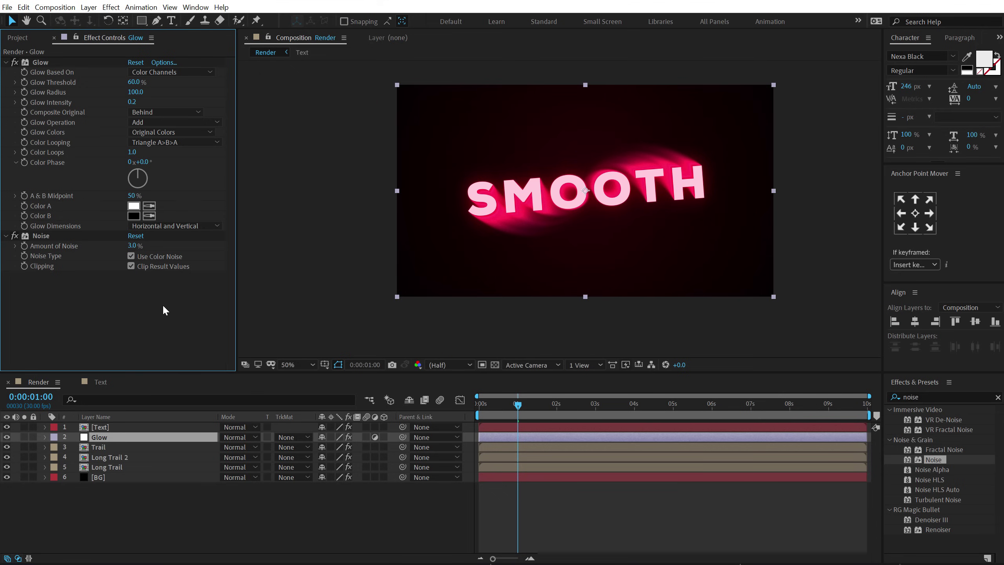
click(547, 404)
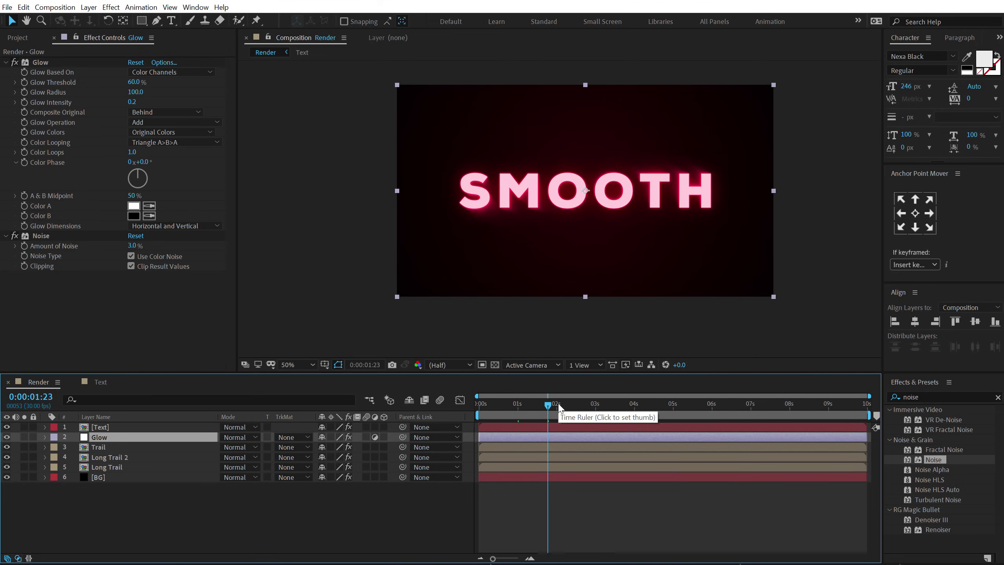
click(535, 405)
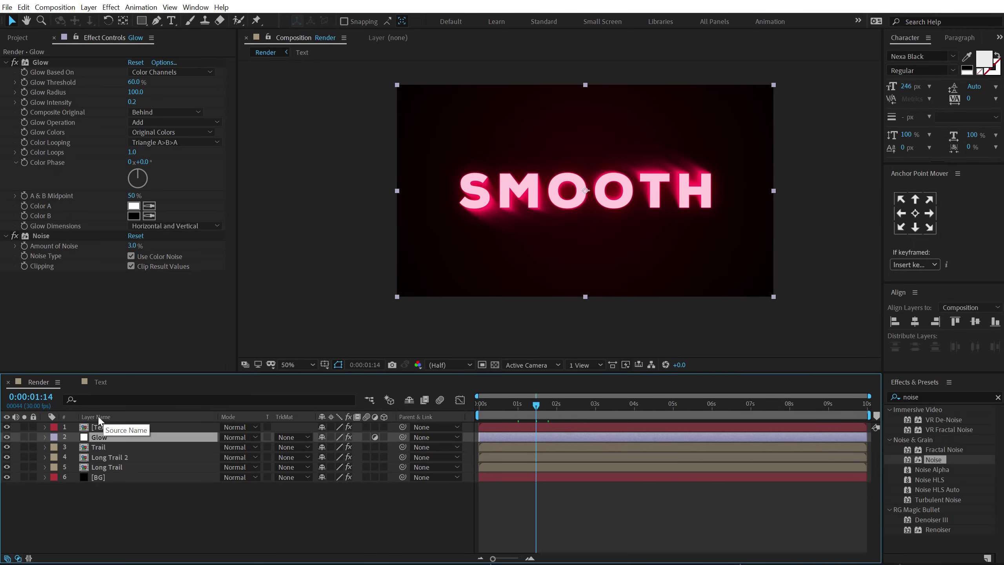
In the Text composition, change the SMOOTH text to 'TRAIL' and preview it.
click(99, 381)
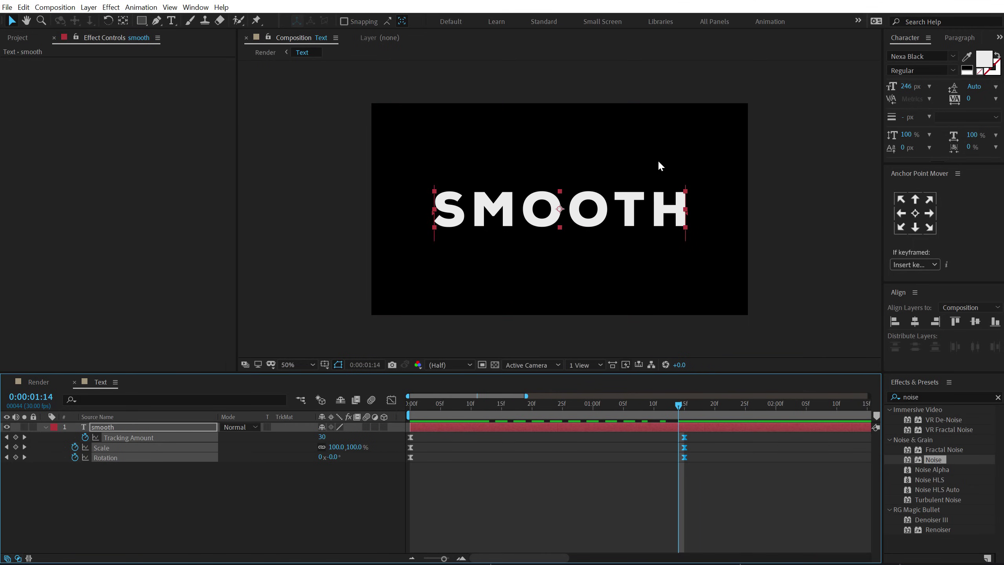
double_click(110, 431)
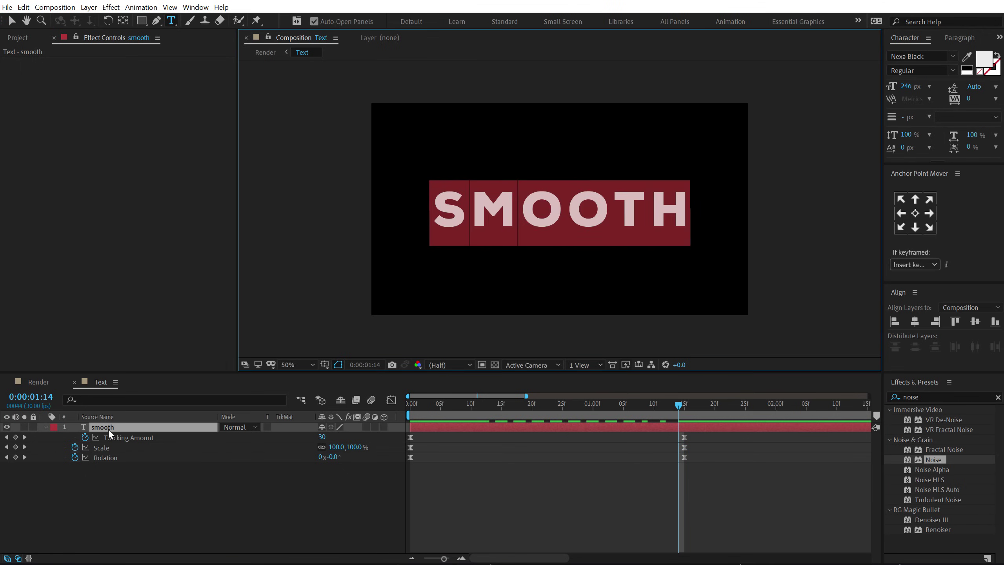
text(TRAIL)
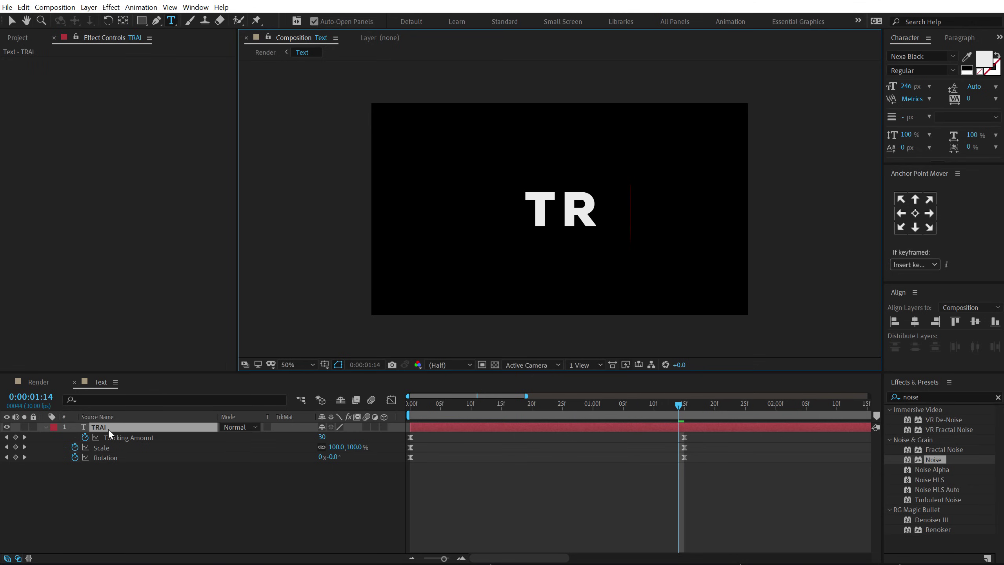
click(12, 20)
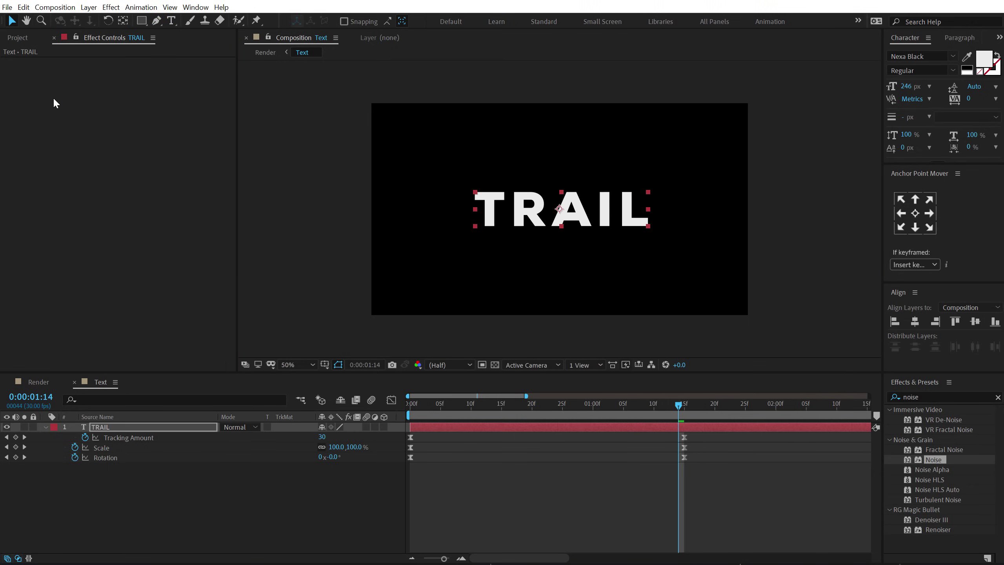
key(space)
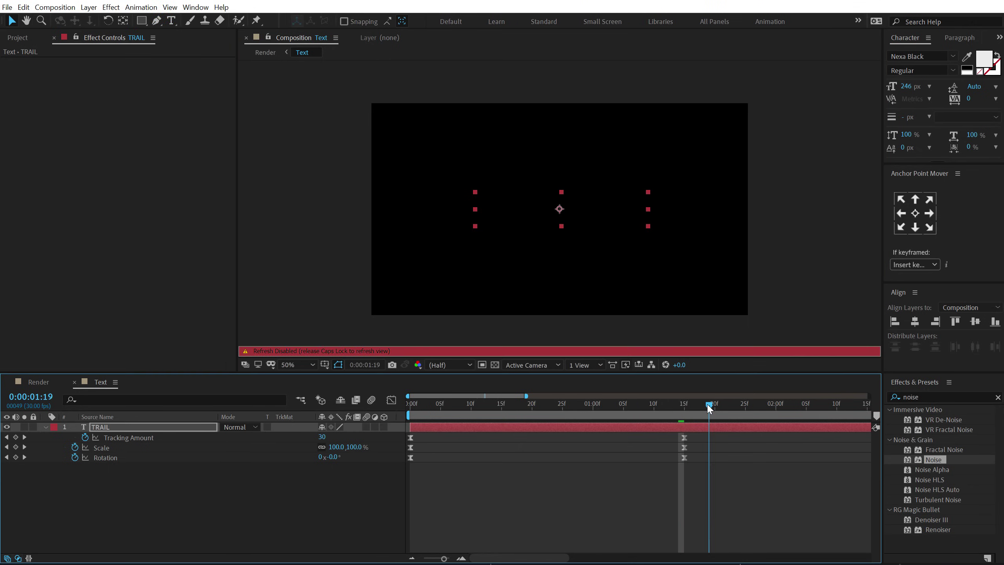
key(space)
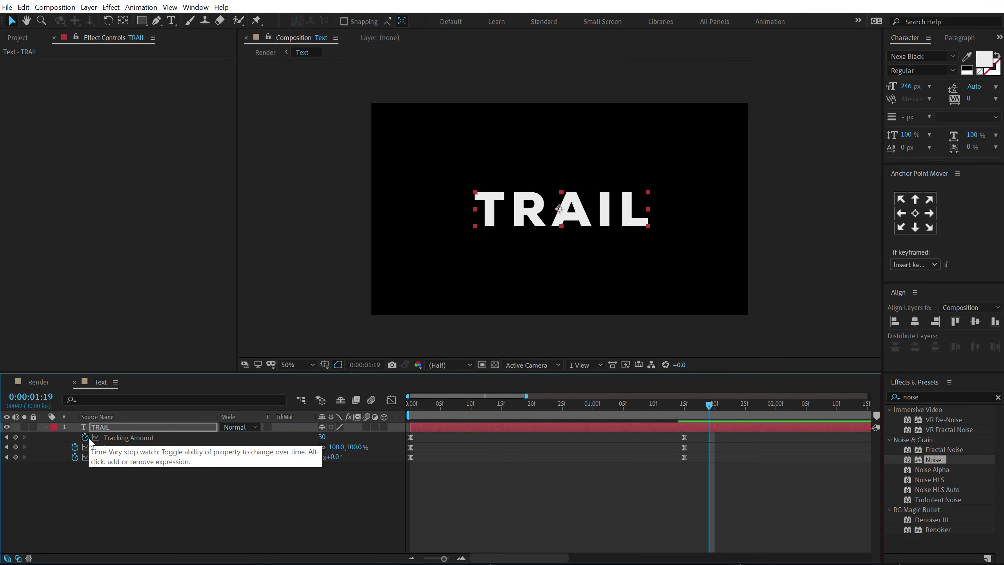
Clear the old Tracking, Scale and Rotation keyframes, then keyframe Tracking from 0 to wide spacing at 1:00.
click(85, 437)
click(74, 447)
click(75, 458)
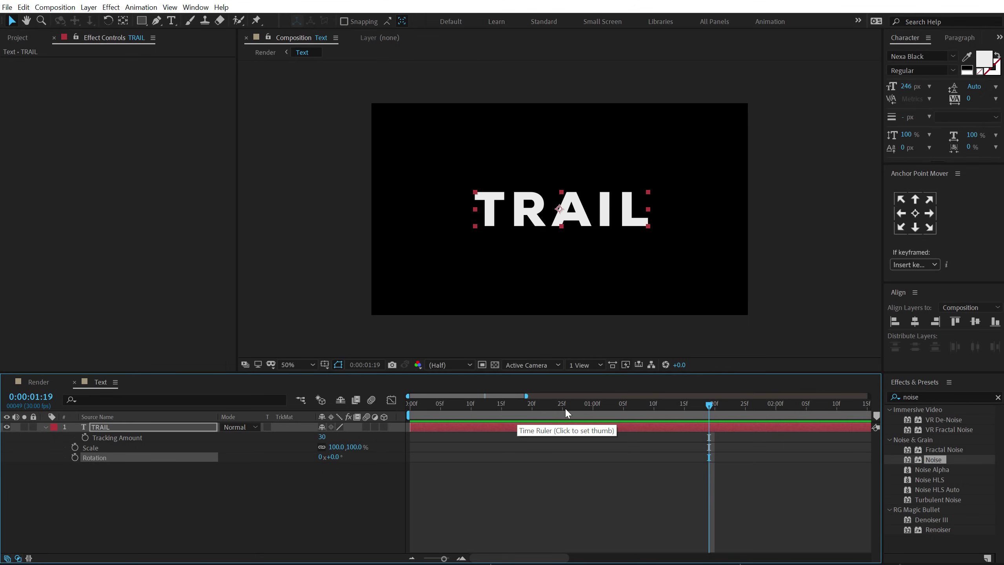
drag(581, 403, 595, 407)
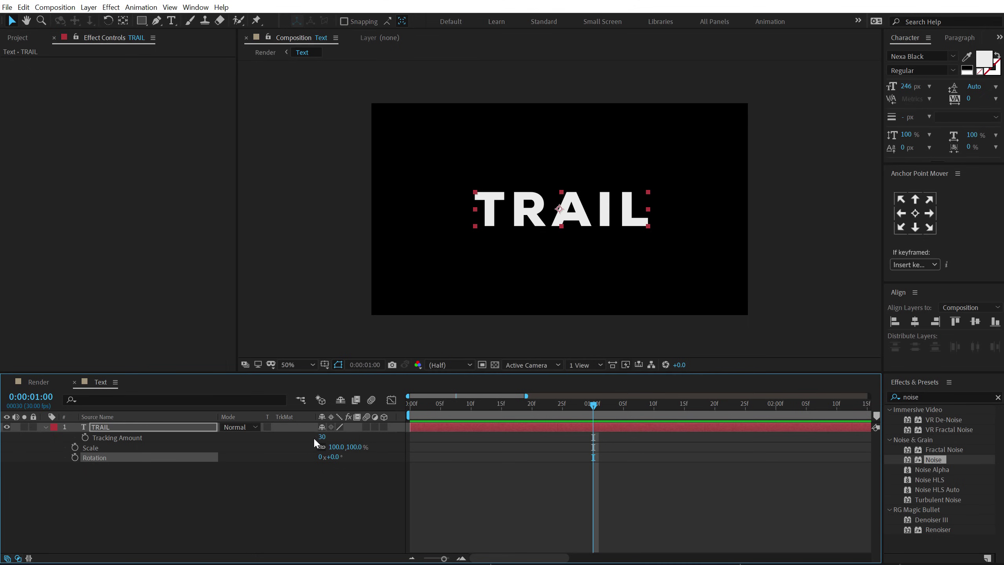
drag(321, 437, 401, 432)
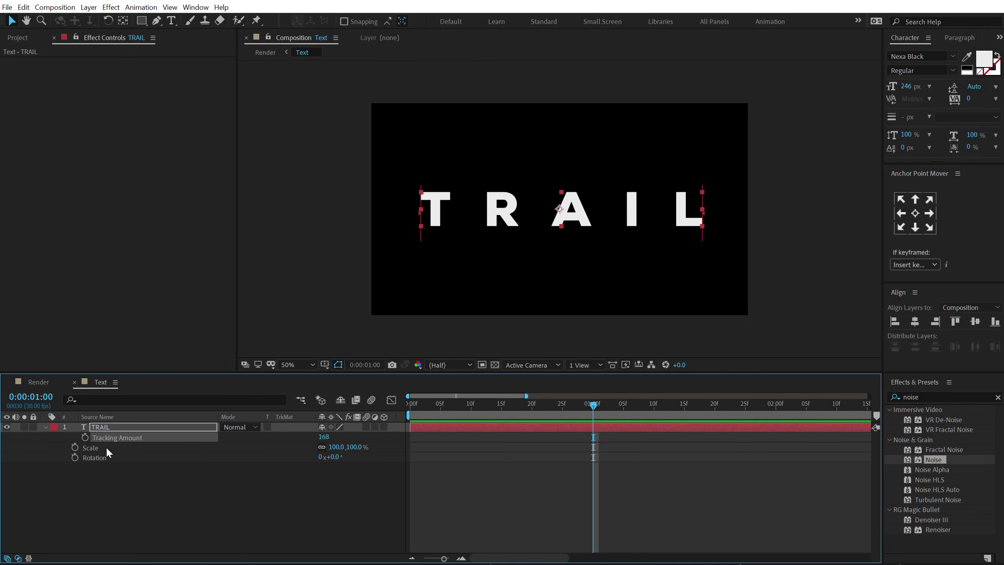
click(84, 436)
key(Home)
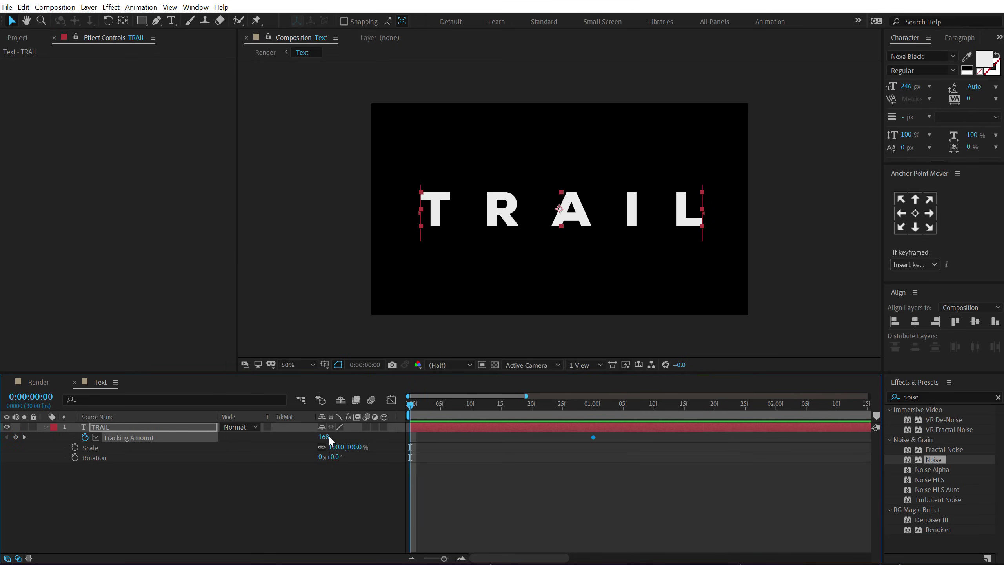
click(325, 437)
text(0)
key(Return)
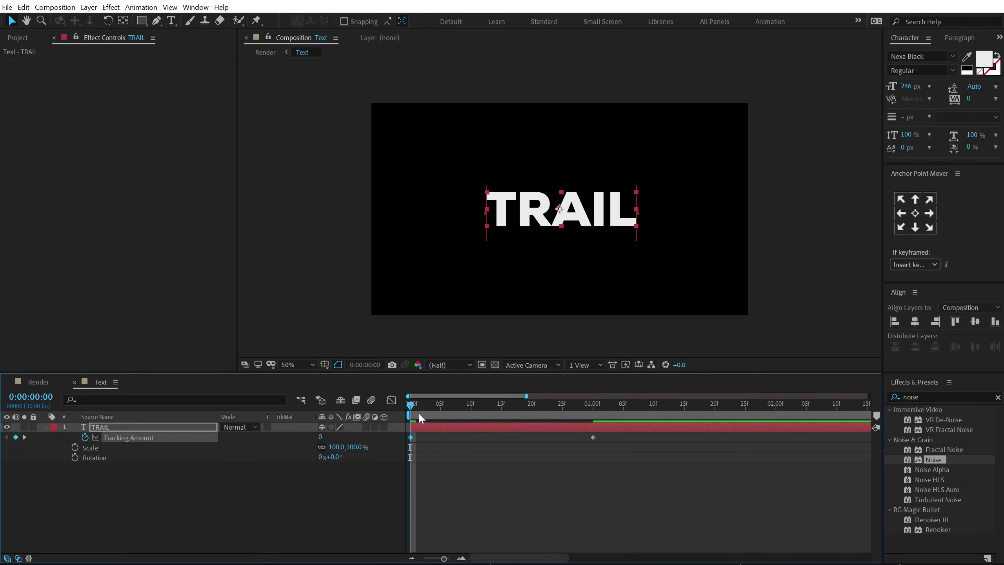
Easy Ease the Tracking Amount keyframes and lengthen their influence in the Graph Editor.
drag(419, 413, 407, 440)
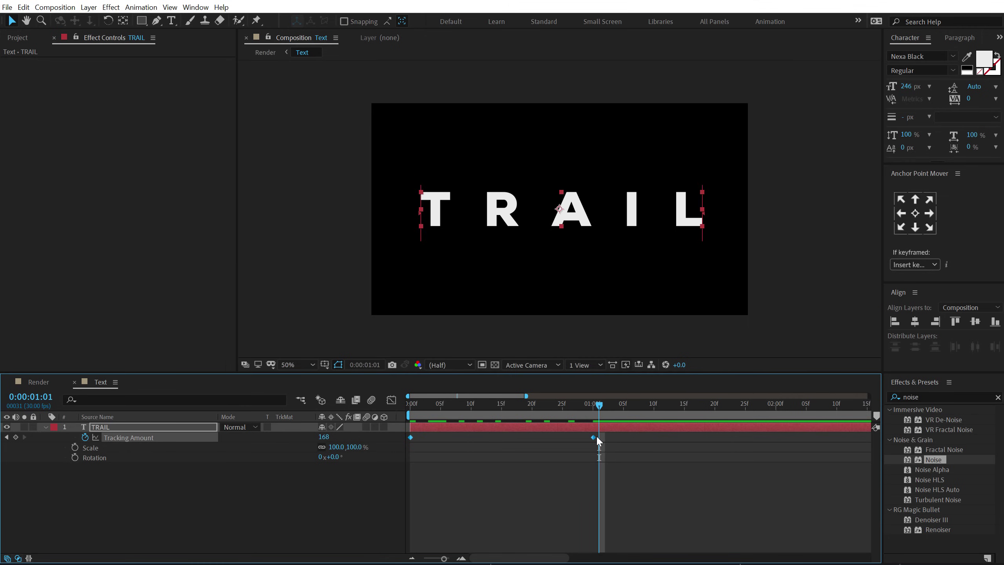
right_click(595, 434)
mouse_move(688, 431)
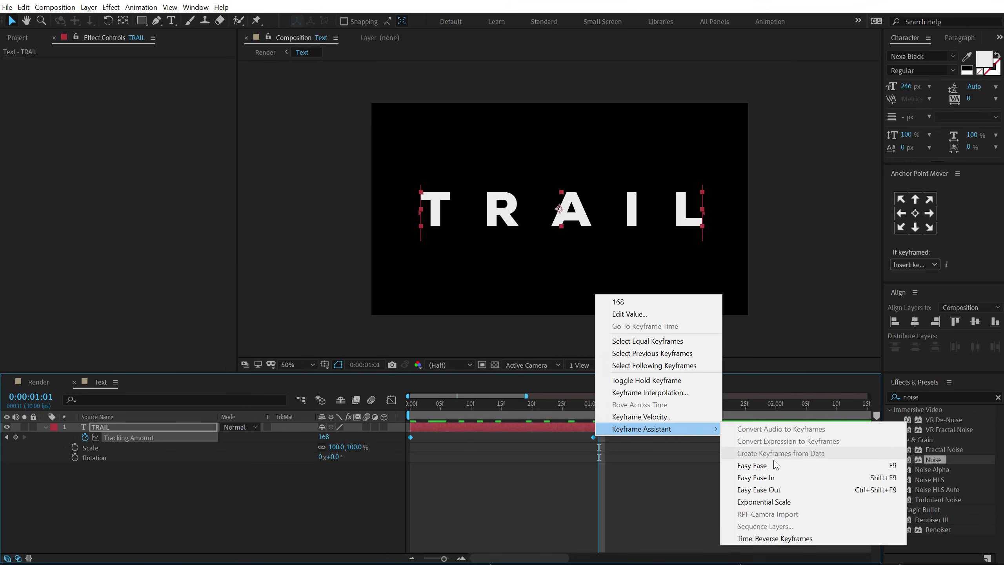
click(776, 465)
click(391, 400)
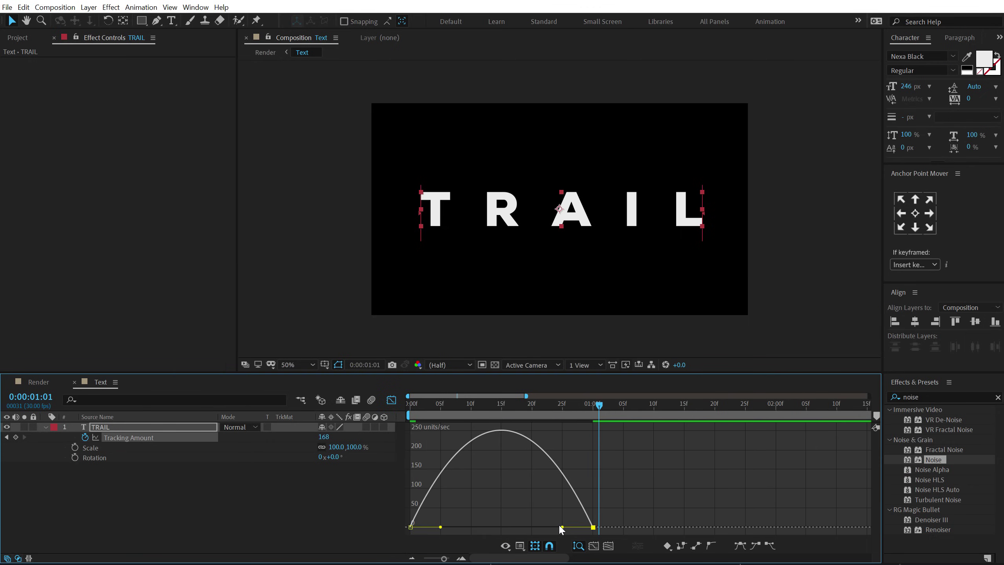
drag(562, 527, 413, 527)
click(391, 400)
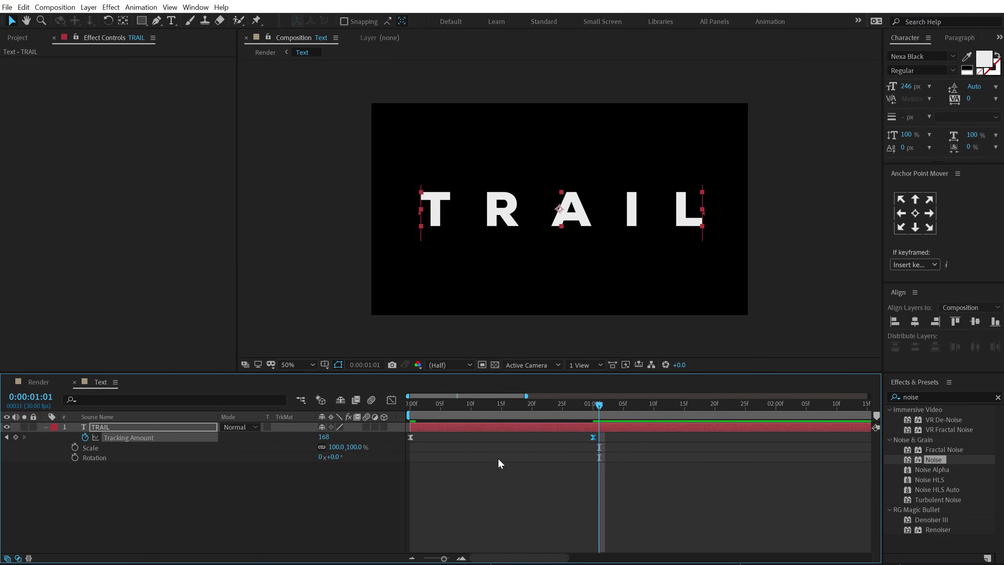
Add a loopOut("pingpong") expression to Tracking Amount.
alt+click(84, 436)
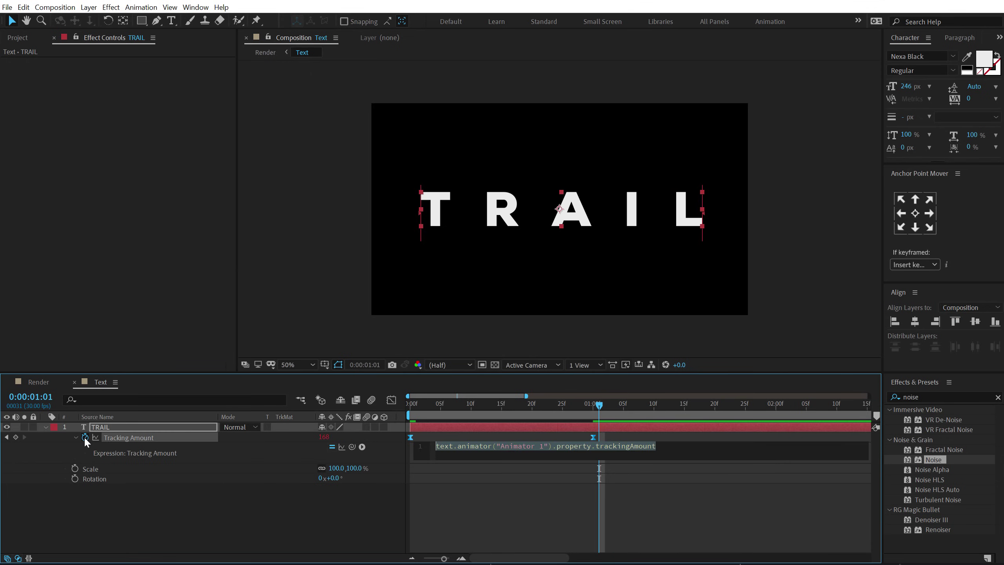
text(loo)
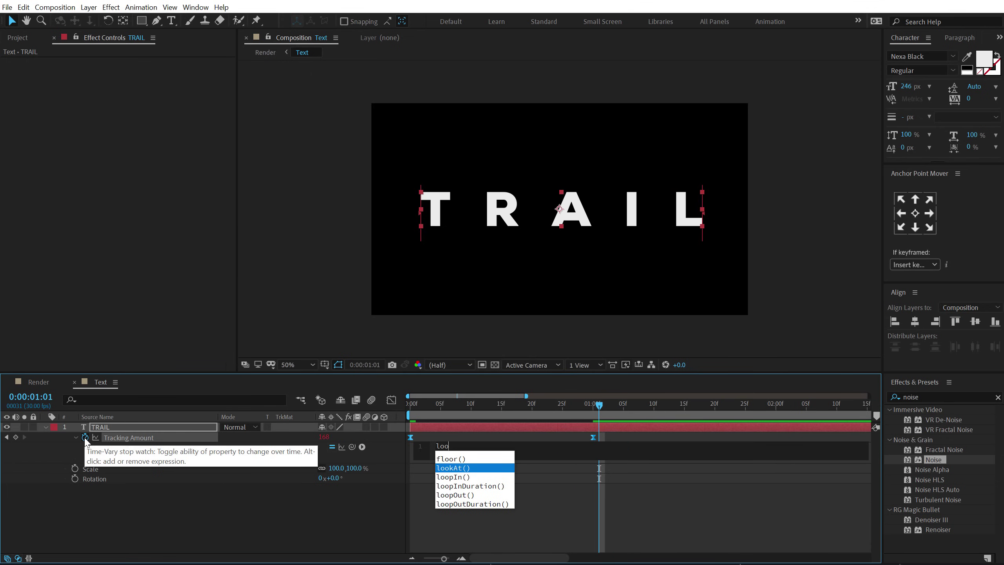
key(Down)
key(Down)
key(Down)
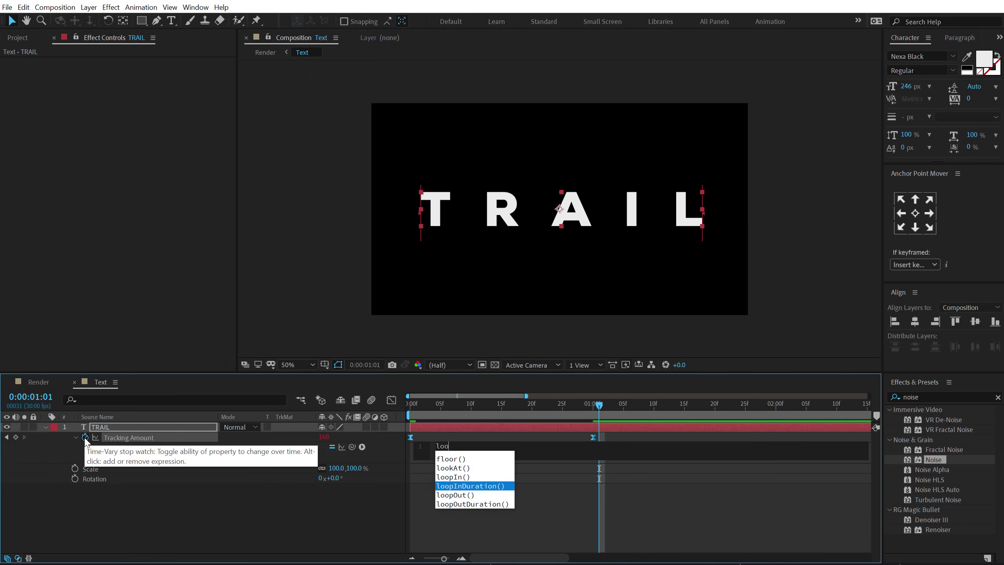
key(Return)
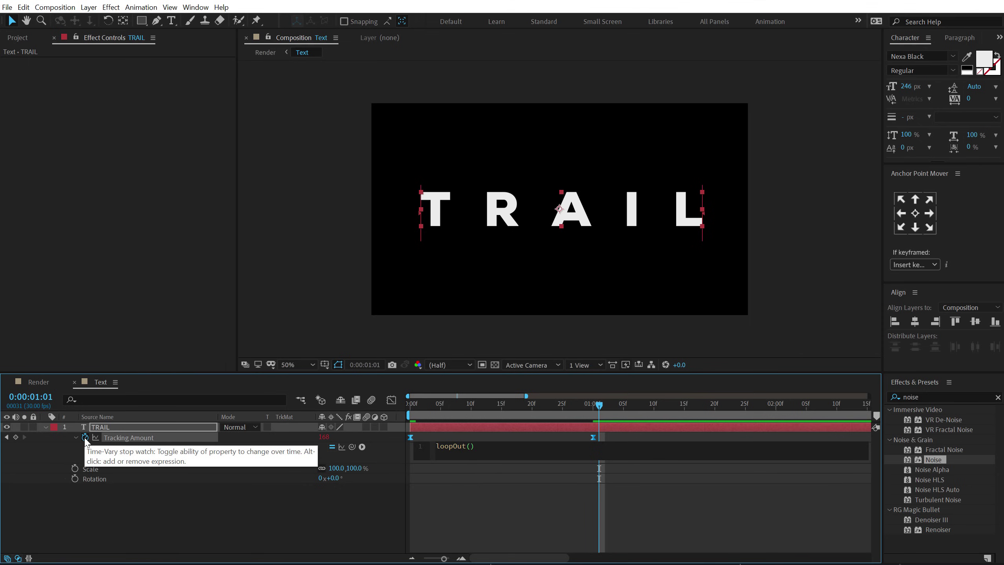
text(ping)
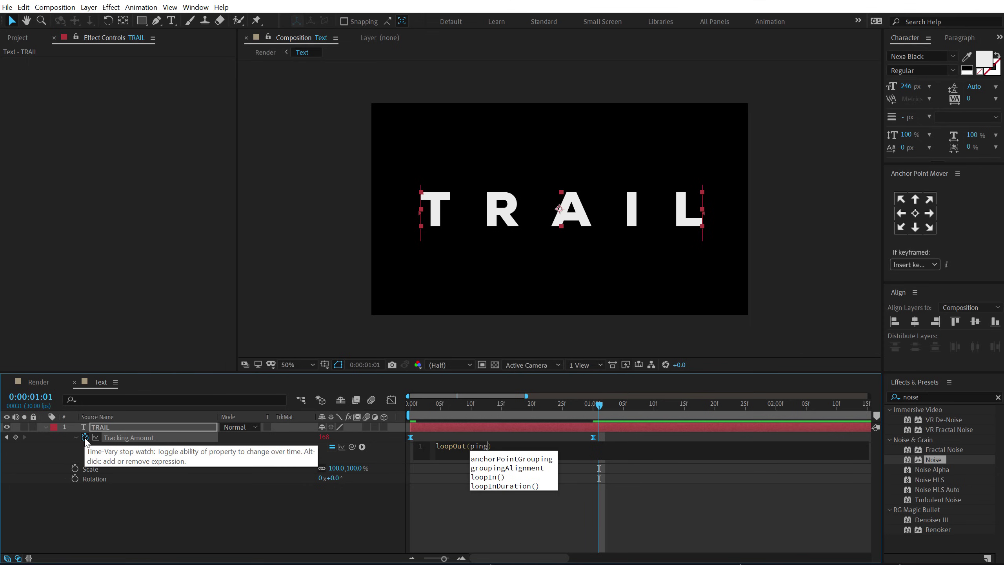
key(BackSpace)
key(BackSpace)
key(BackSpace)
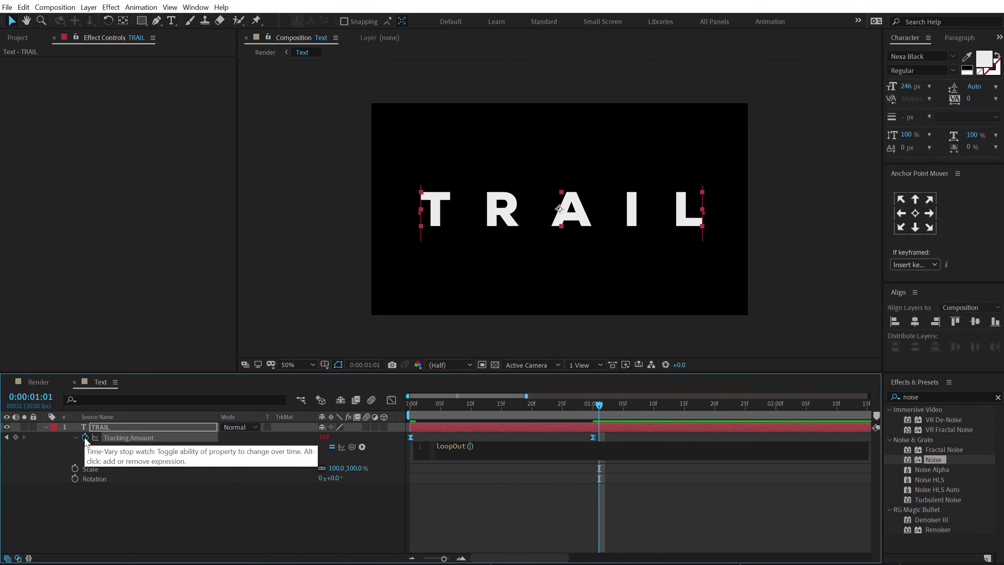
text("pin)
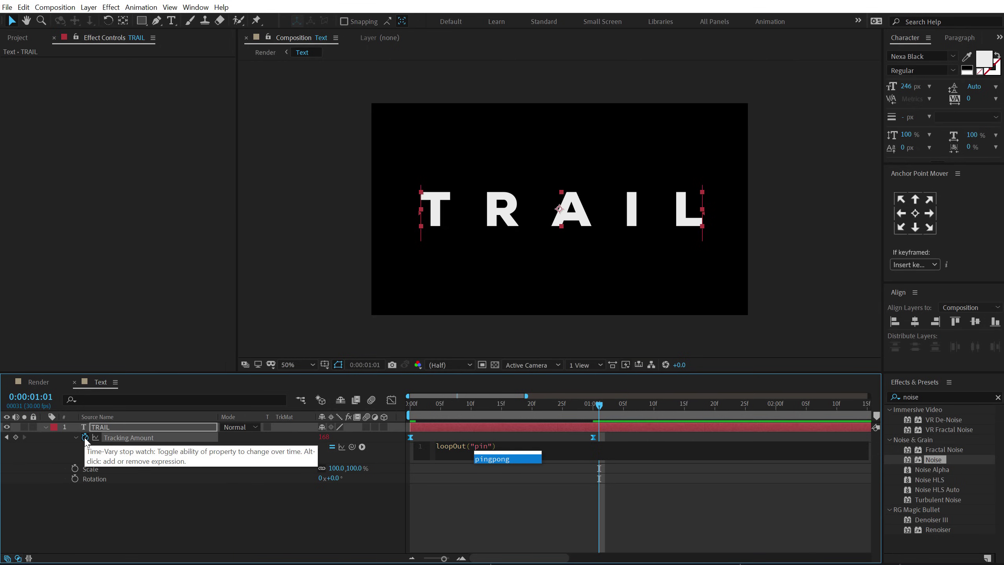
key(Return)
click(384, 440)
key(Home)
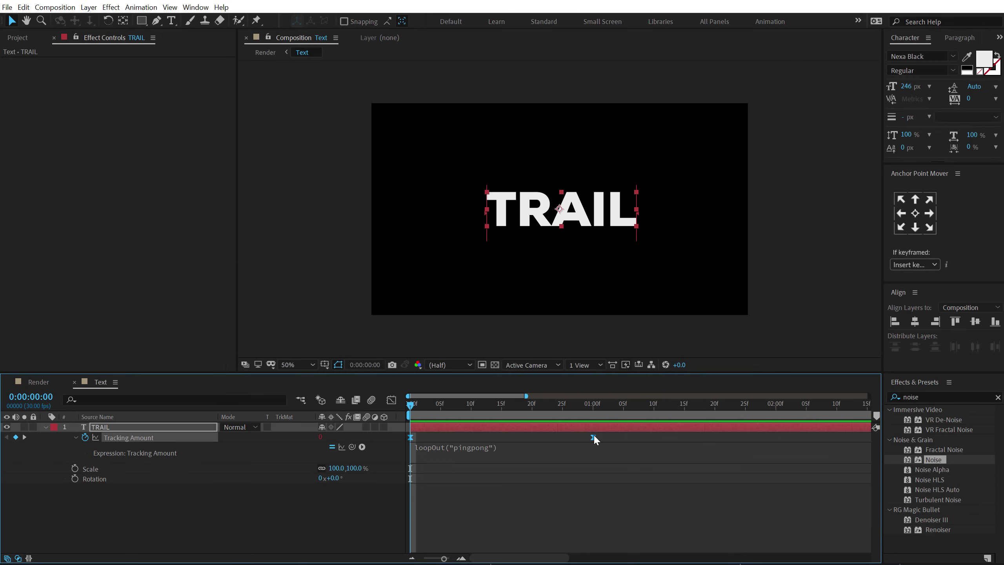
Easy Ease the tracking keyframes again and preview the looping spacing.
right_click(593, 437)
mouse_move(671, 424)
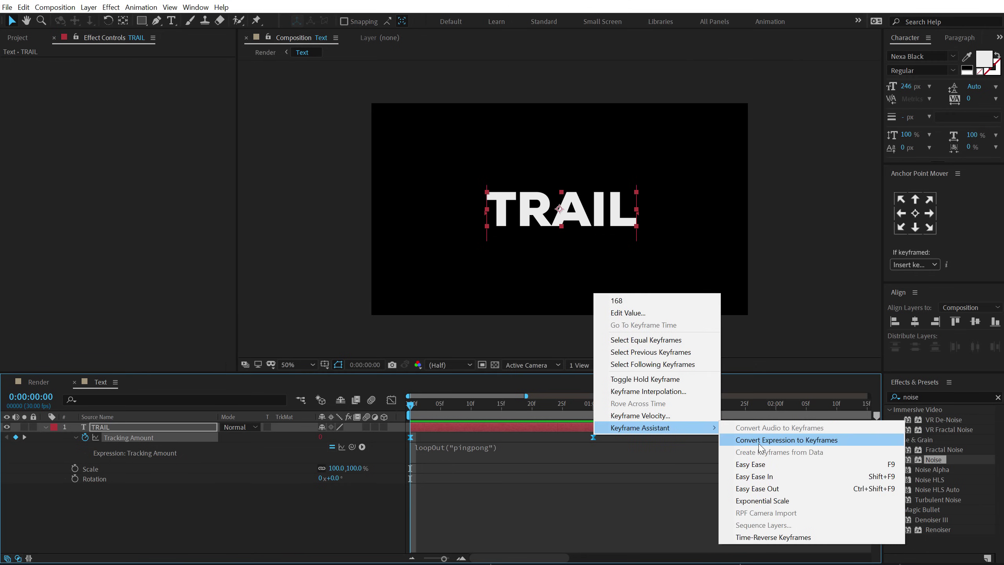
click(745, 464)
key(space)
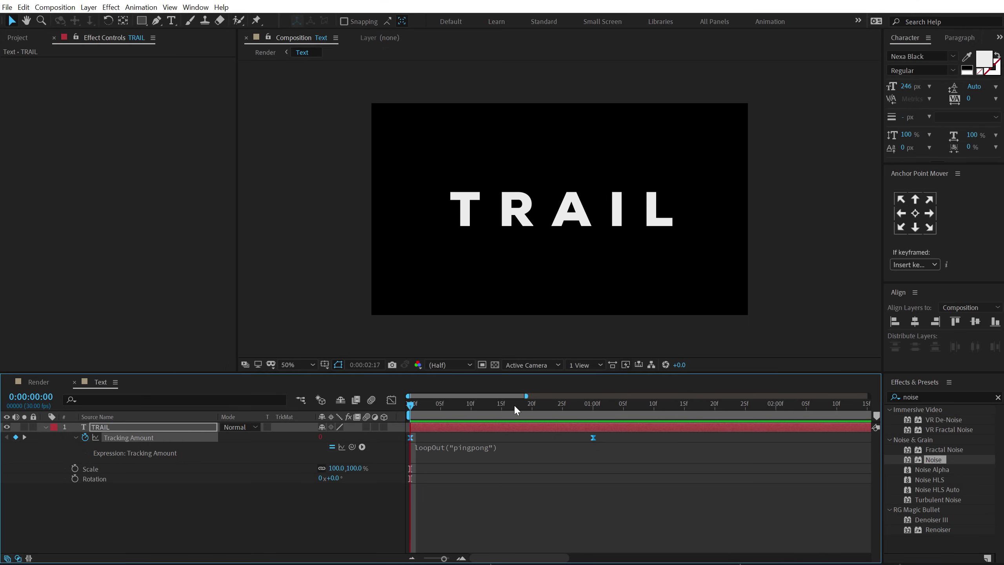
key(space)
click(36, 382)
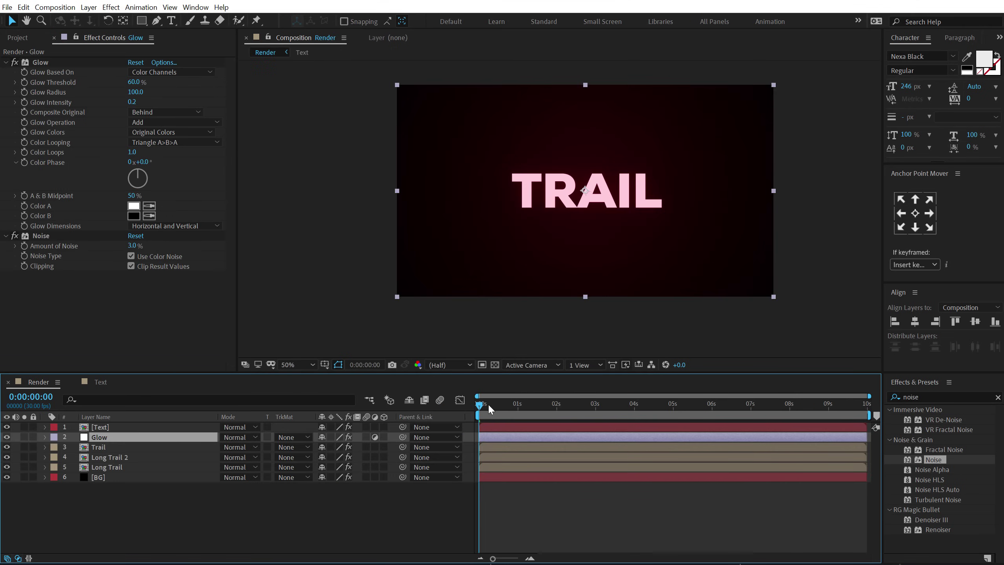
drag(490, 410, 514, 410)
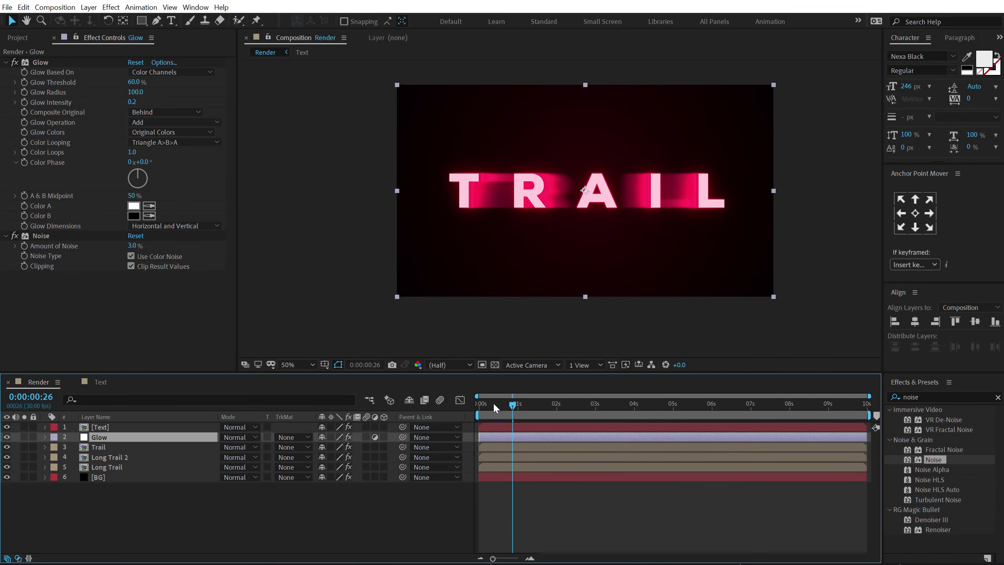
click(115, 386)
drag(520, 403, 594, 407)
Keyframe TRAIL's Scale from 50% at the start to 100% at 1:00, with Easy Ease.
click(114, 426)
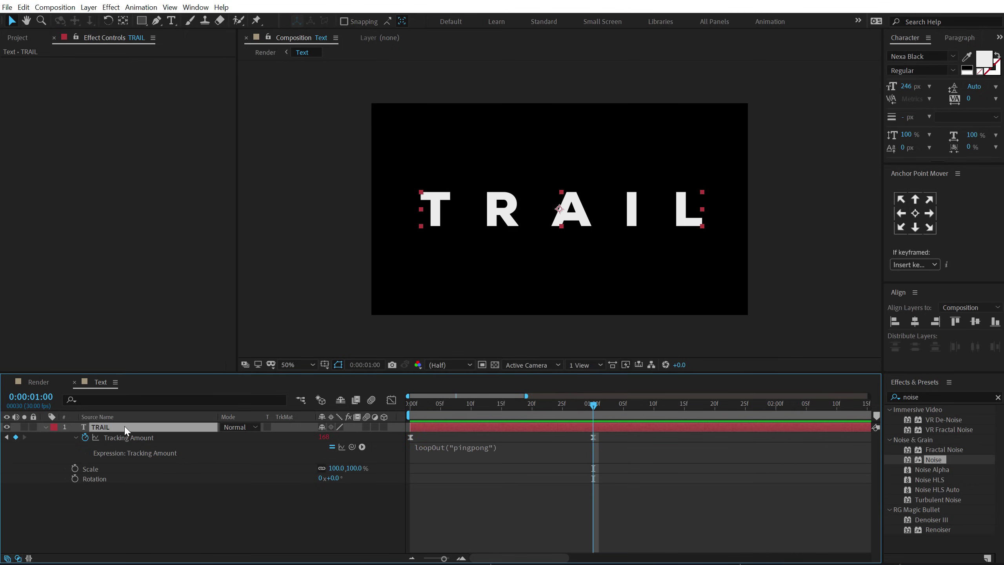
key(u)
key(s)
click(74, 437)
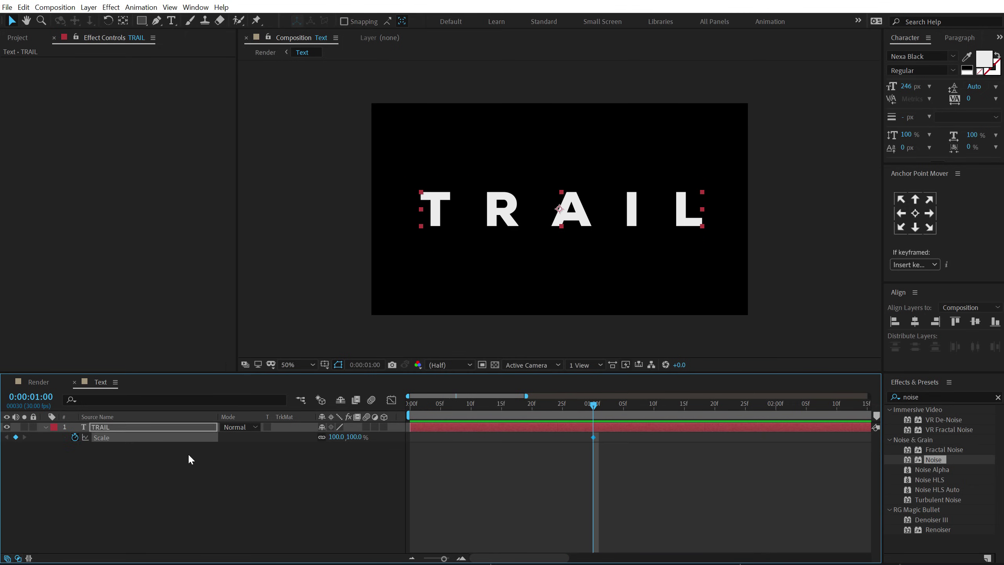
key(Home)
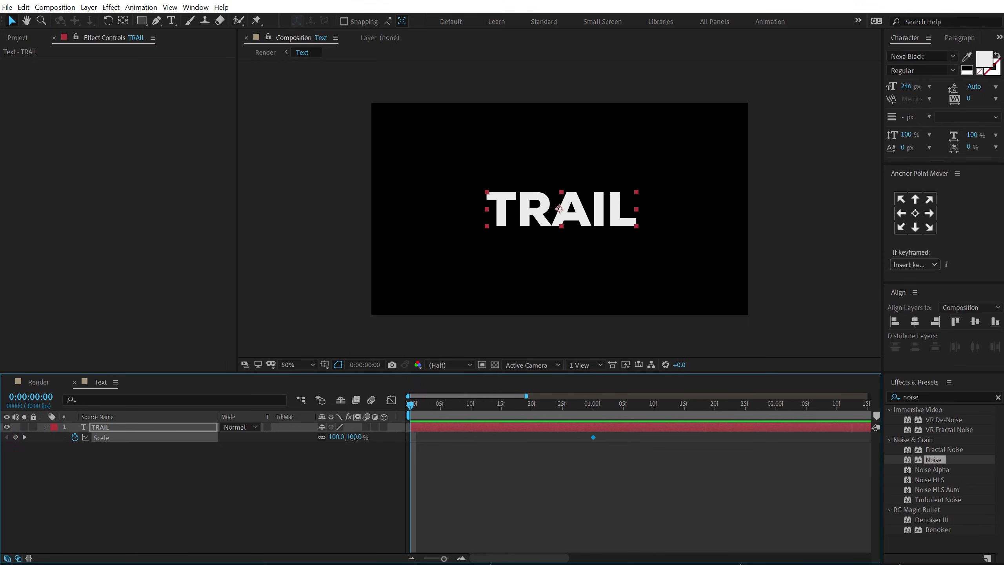
click(353, 437)
text(50)
key(Return)
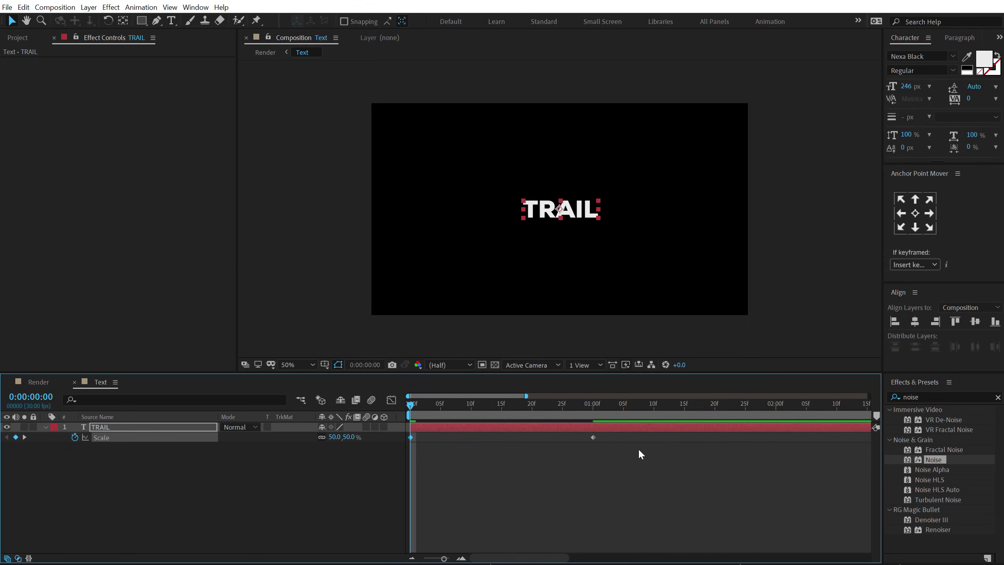
drag(616, 458, 401, 432)
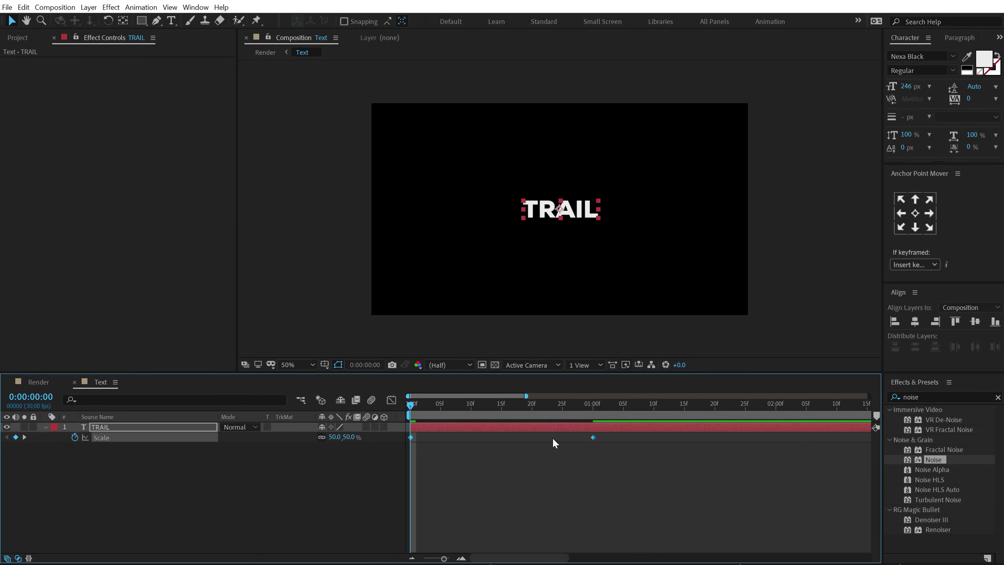
right_click(594, 437)
mouse_move(707, 432)
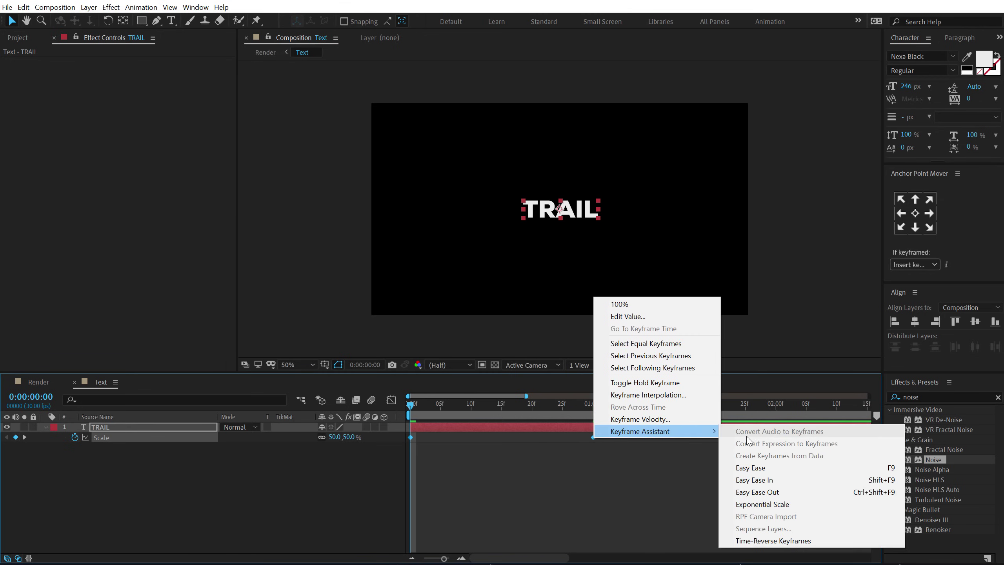
click(749, 469)
Reuse the Tracking Amount's loopOut("pingpong") expression on Scale and preview the result.
click(101, 431)
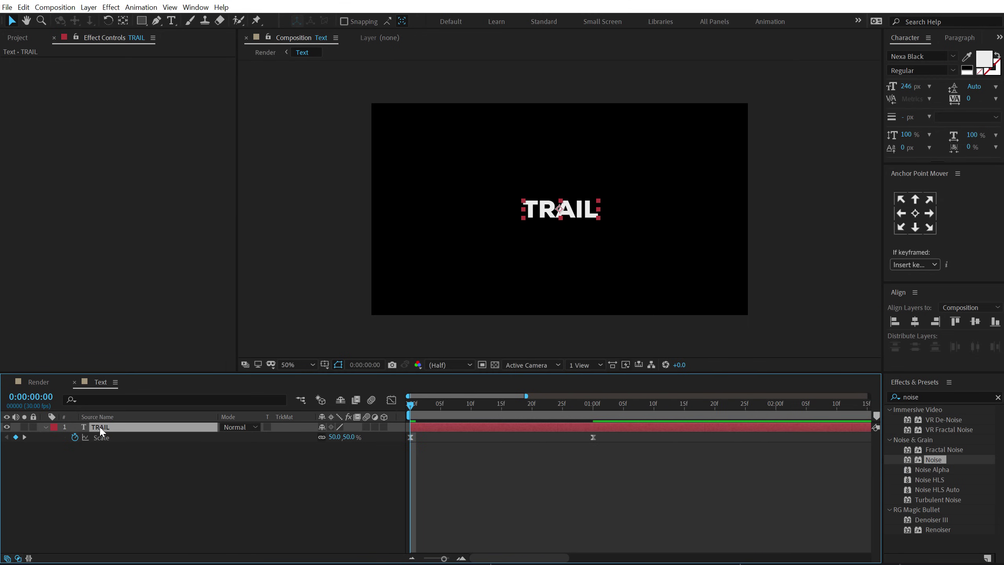
key(u)
alt+click(85, 437)
text(loopOut("pingpong"))
click(255, 488)
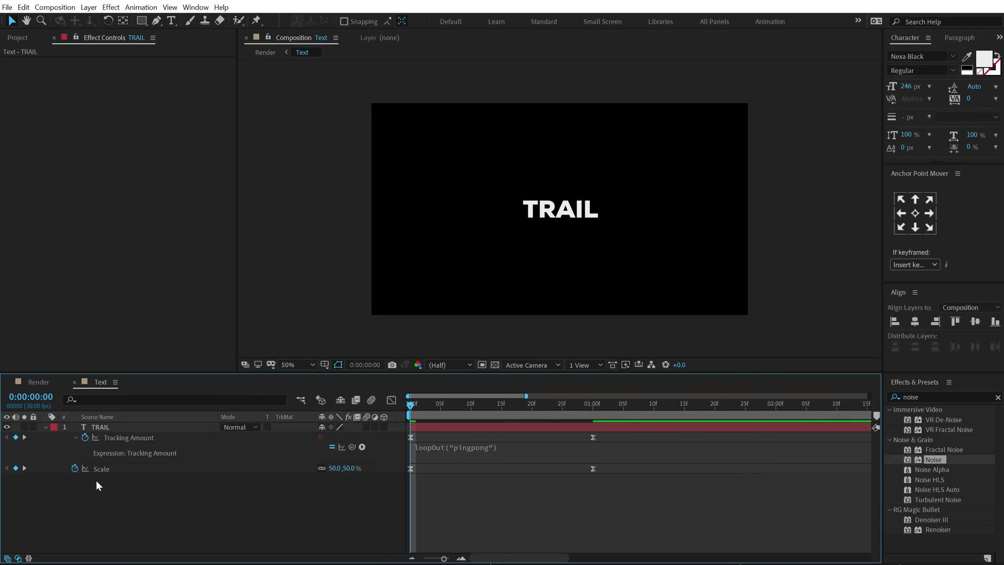
alt+click(75, 468)
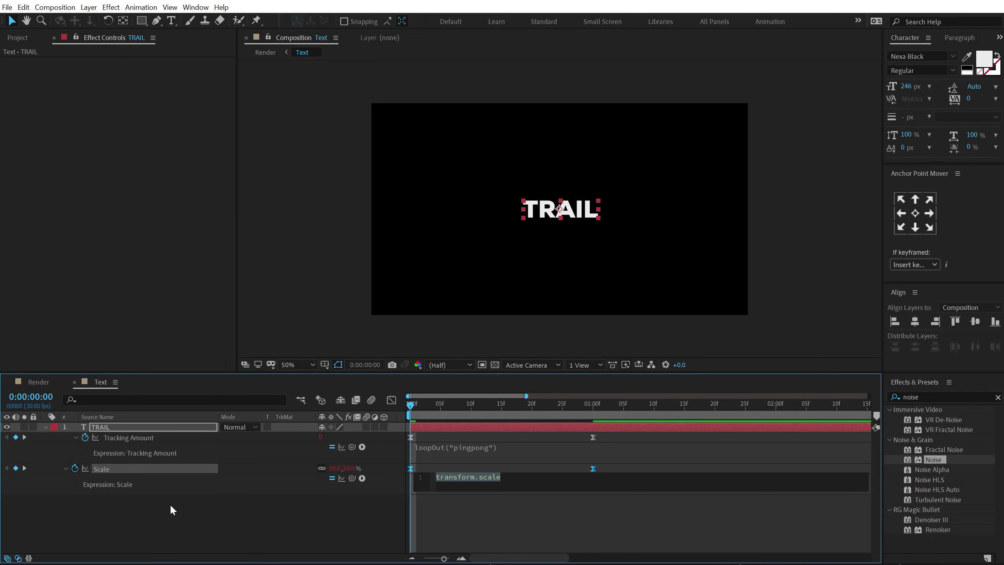
text(loopOut("pingpong"))
click(172, 523)
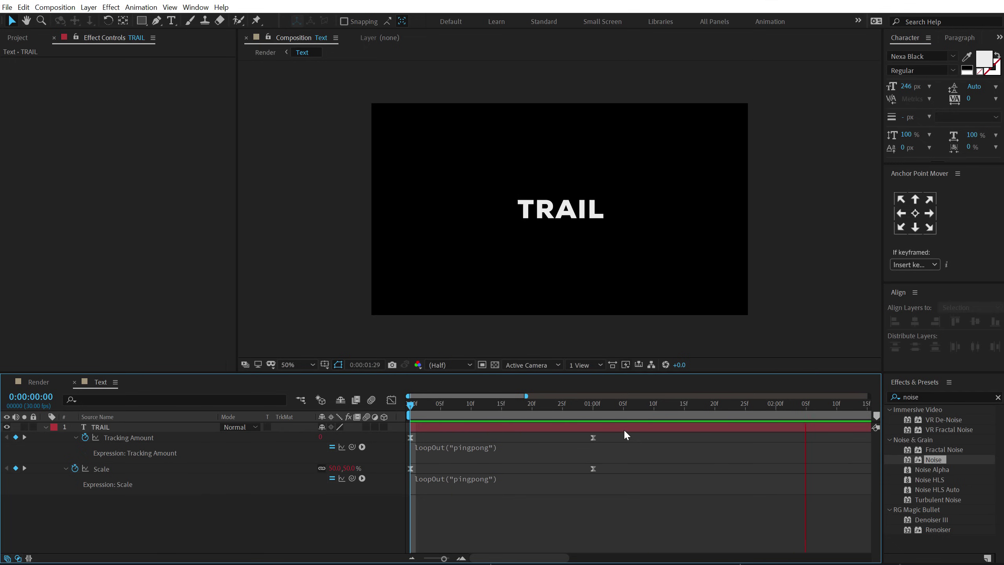
key(space)
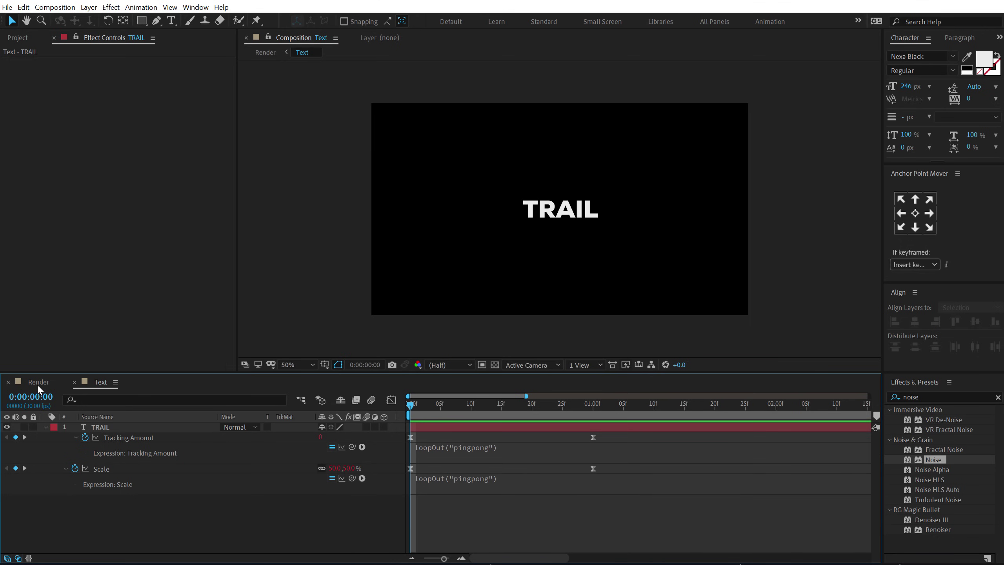
In the Render comp, set the work area end to 2:00 with N.
click(39, 382)
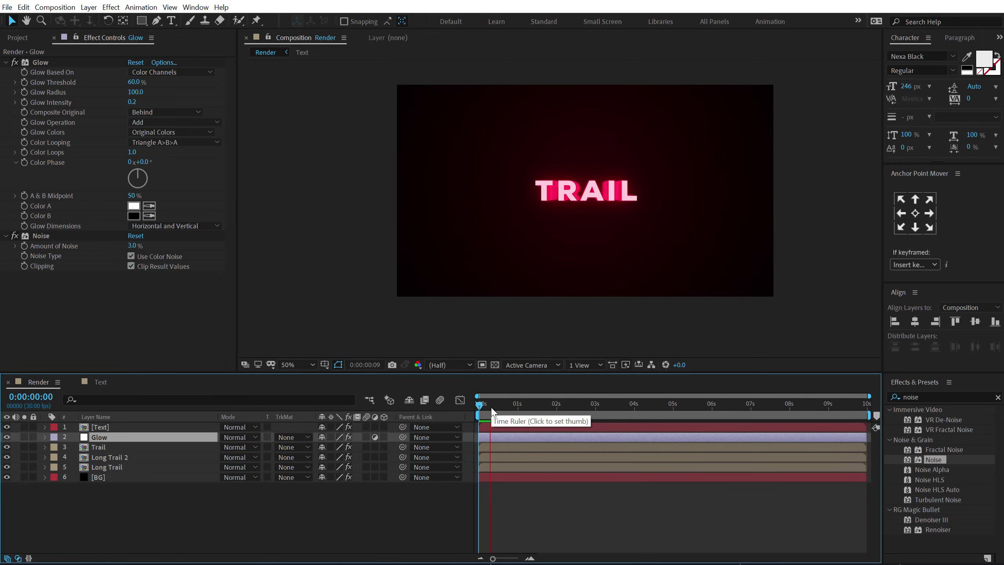
click(556, 412)
key(n)
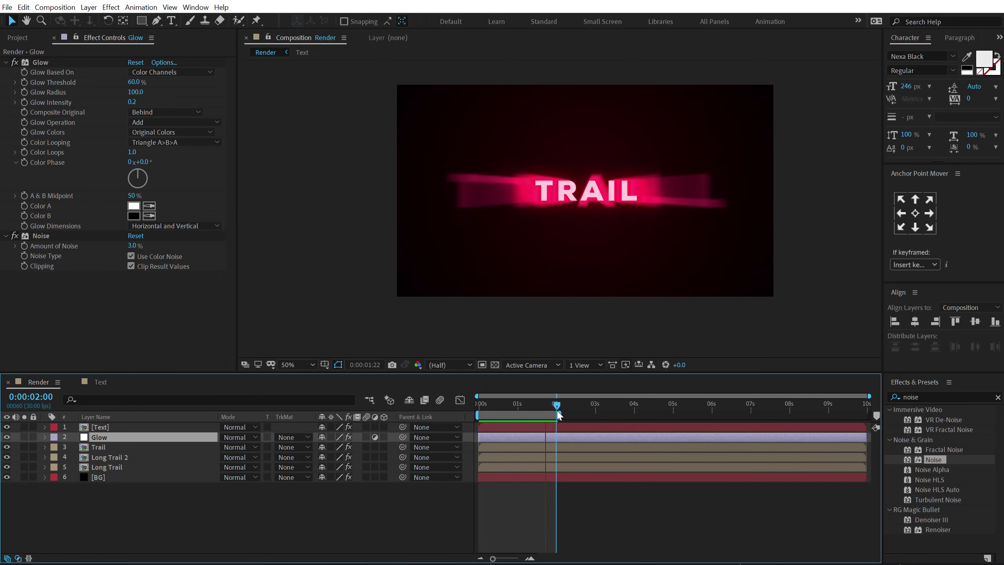